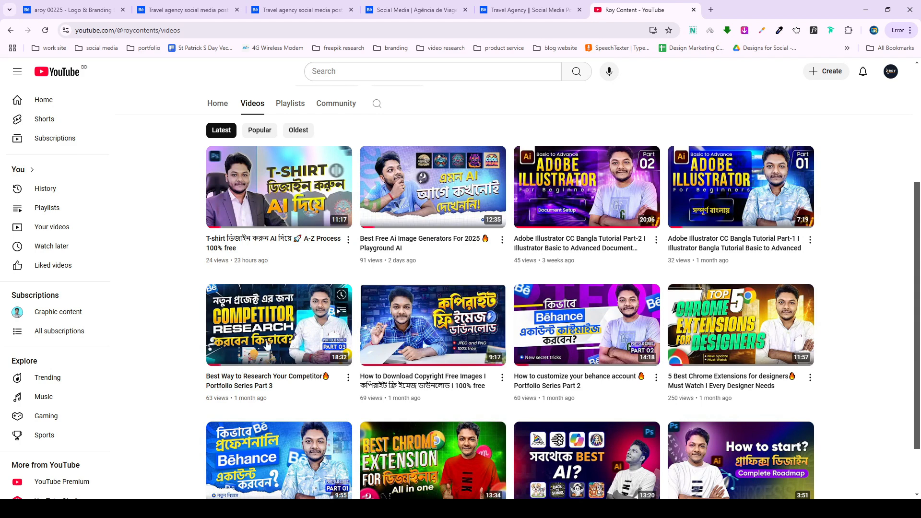
# Look over the services and projects on the Behance profile page.
pyautogui.moveTo(276, 401)
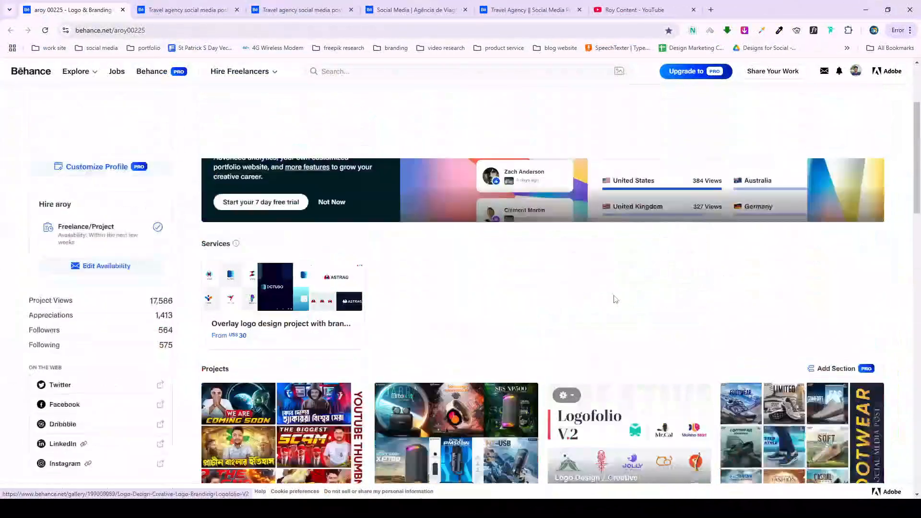
pyautogui.scroll(3, 612, 298)
pyautogui.scroll(-3, 616, 300)
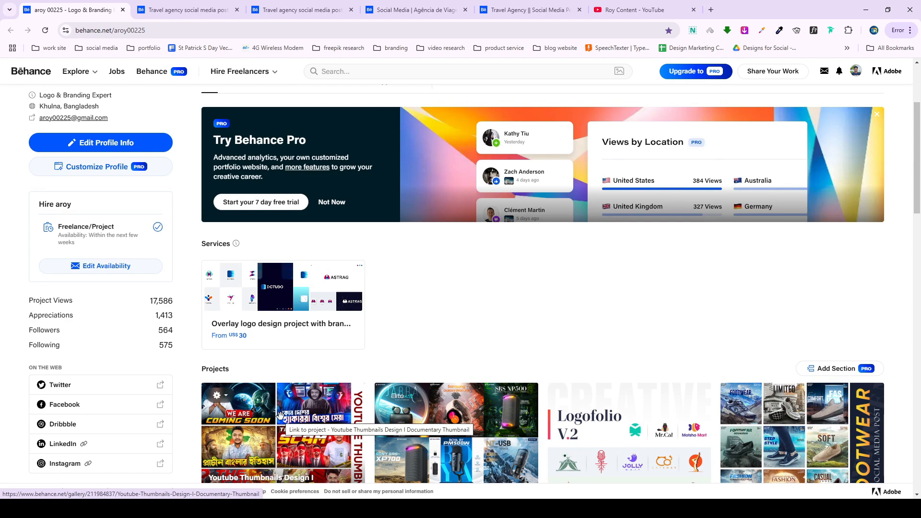
pyautogui.scroll(-2, 281, 415)
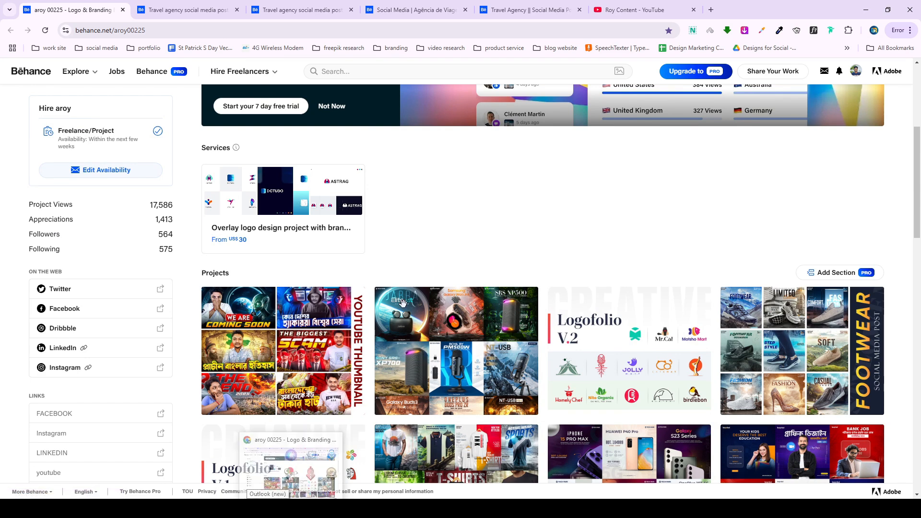
pyautogui.hotkey('ctrl', 'shift', 'Tab')
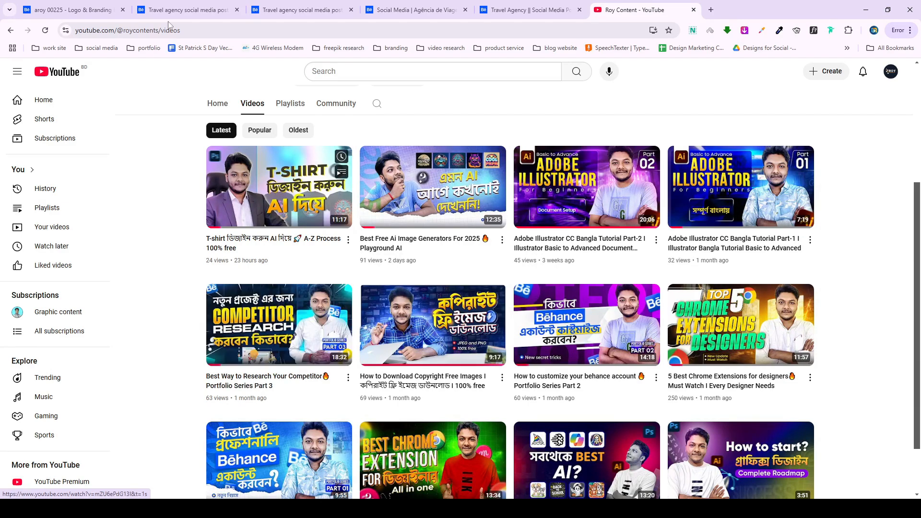
# Switch to File Explorer and view the collage image a.jpg in the Image folder at full size.
pyautogui.hotkey('alt', 'Tab')
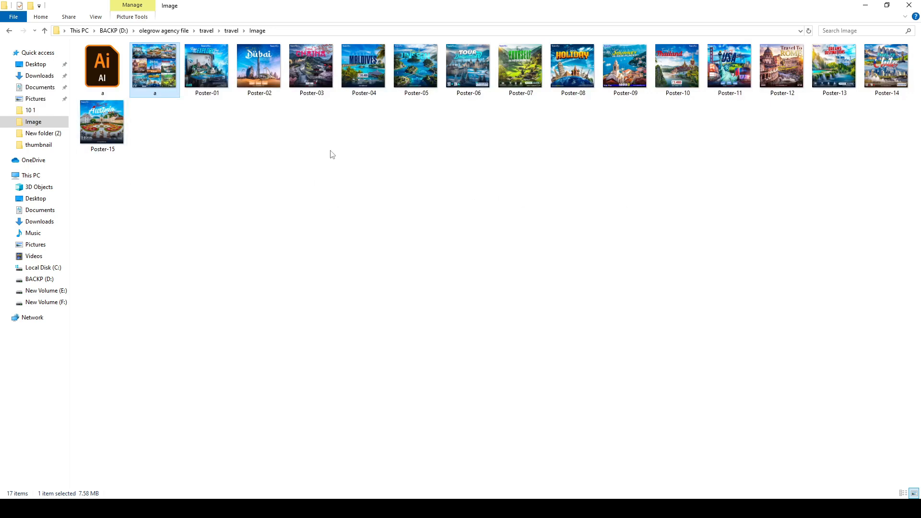
pyautogui.rightClick(163, 73)
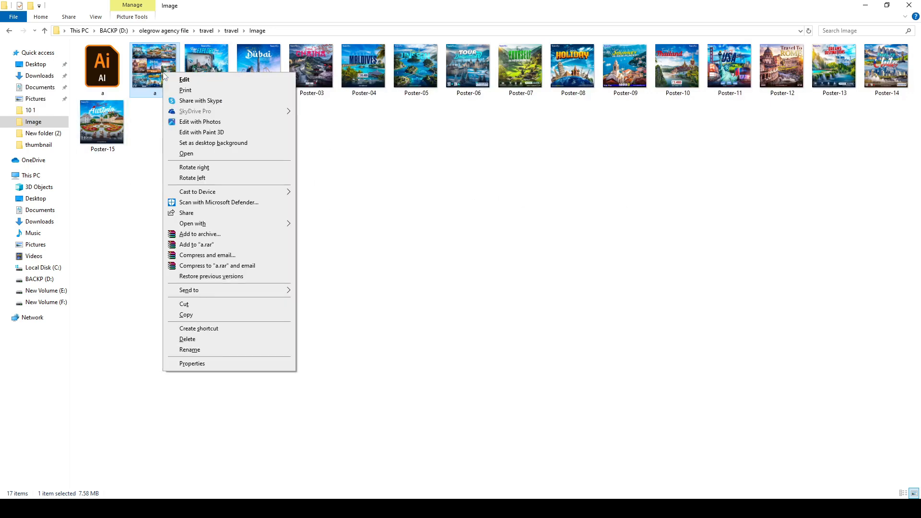
pyautogui.click(187, 154)
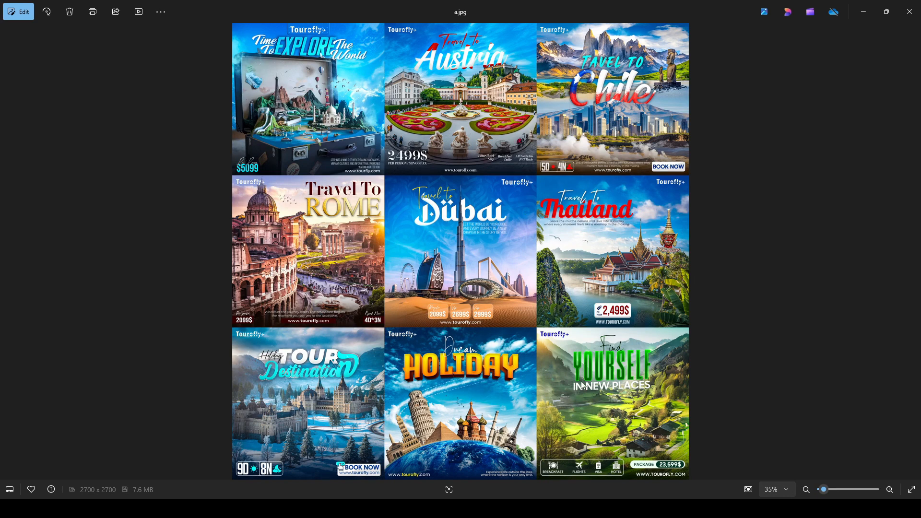
pyautogui.press('Escape')
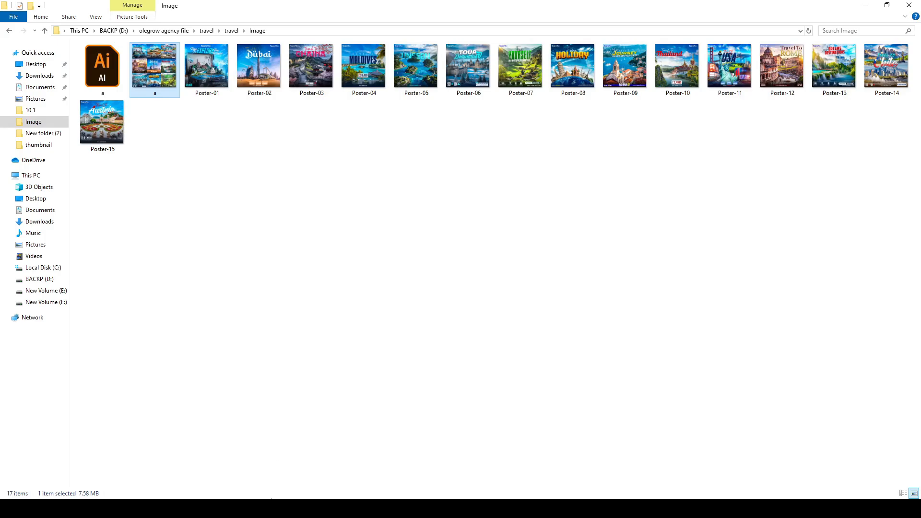
# Switch to the browser and review the titles and cover designs of the open travel agency projects on Behance.
pyautogui.click(269, 509)
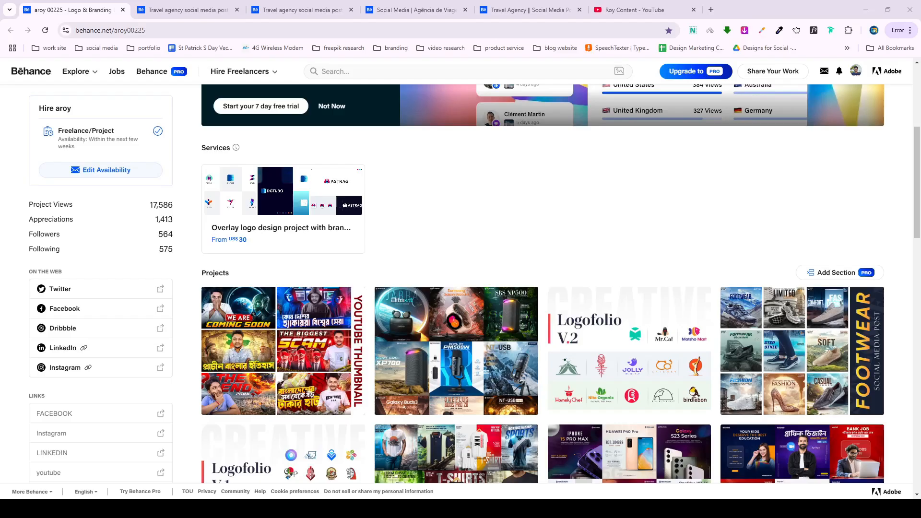
pyautogui.click(187, 10)
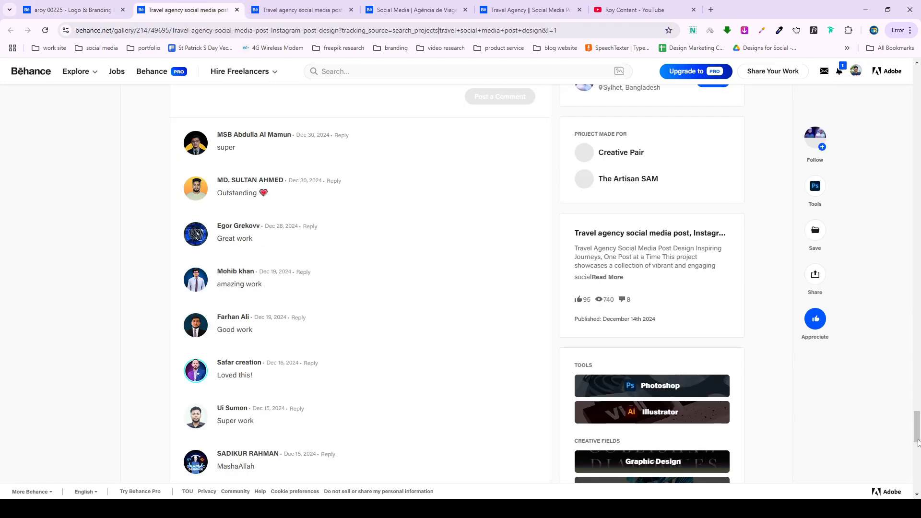
pyautogui.moveTo(919, 437); pyautogui.dragTo(917, 93)
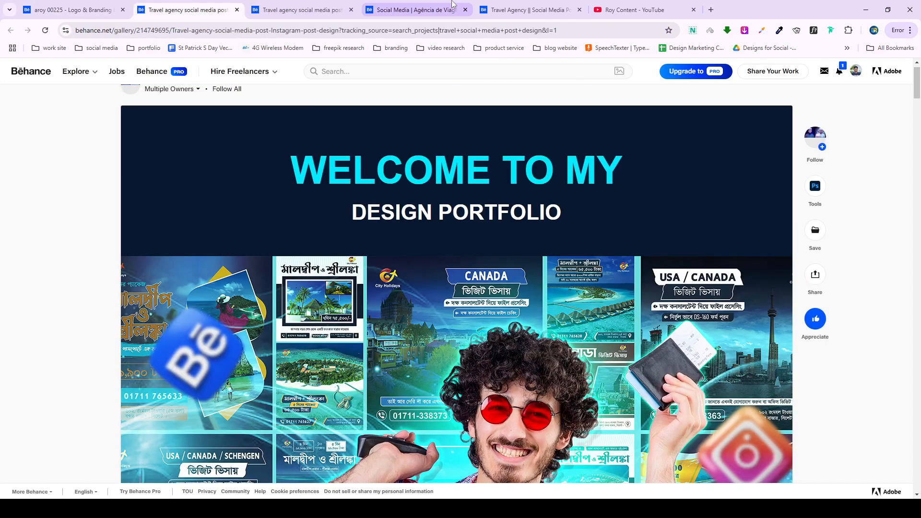
pyautogui.click(302, 10)
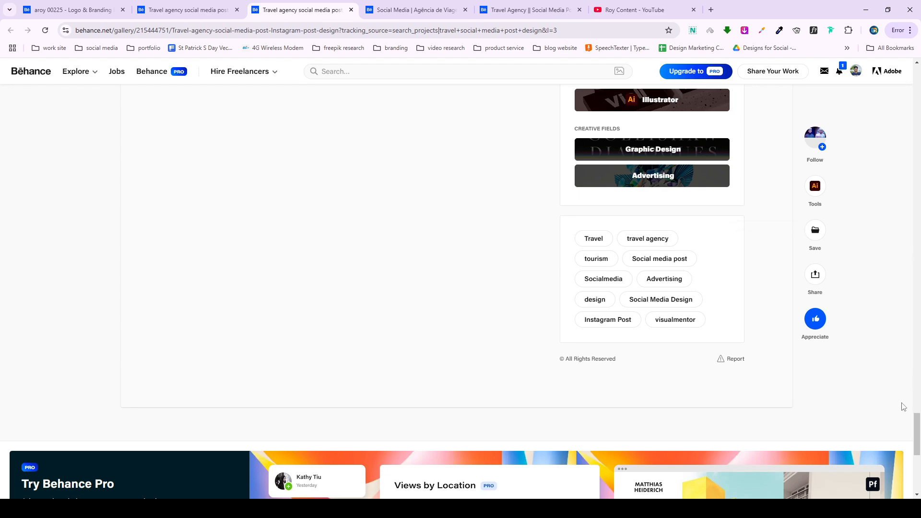
pyautogui.moveTo(916, 432); pyautogui.dragTo(919, 77)
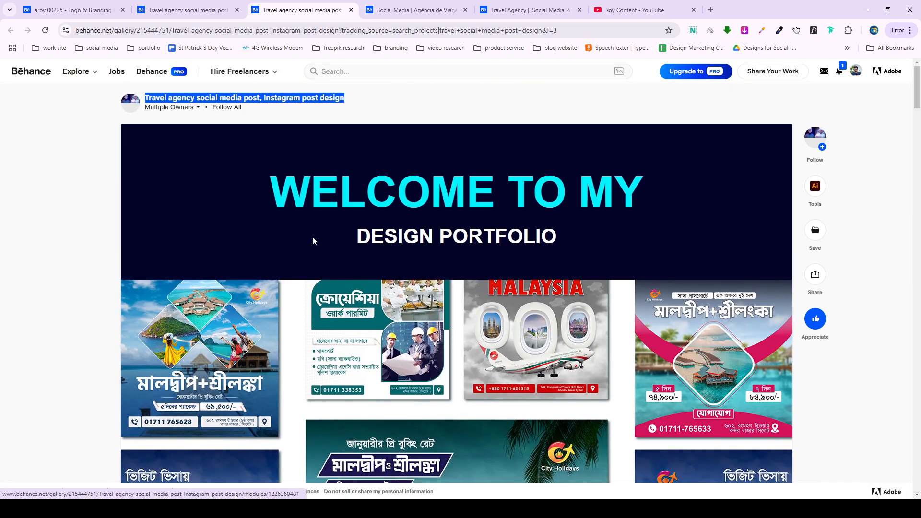
pyautogui.click(365, 120)
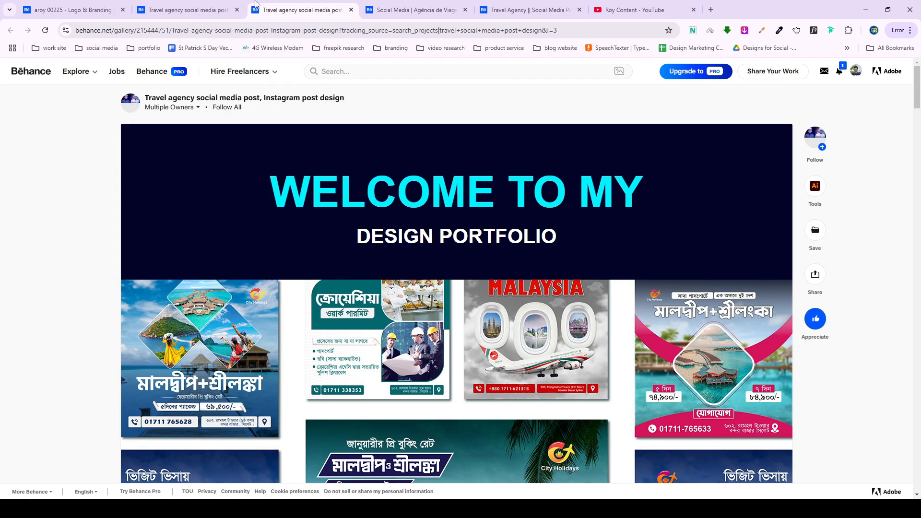
pyautogui.click(413, 10)
pyautogui.moveTo(914, 411); pyautogui.dragTo(914, 99)
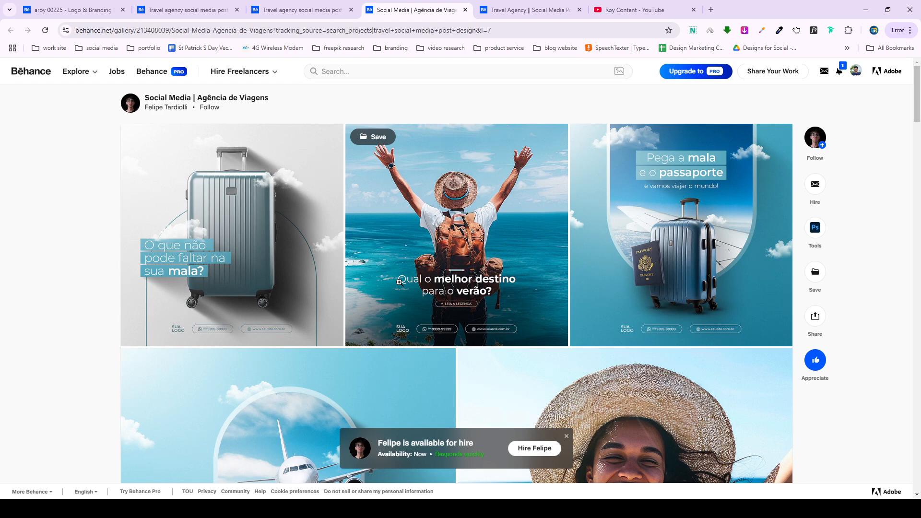
pyautogui.hotkey('ctrl', 'Tab')
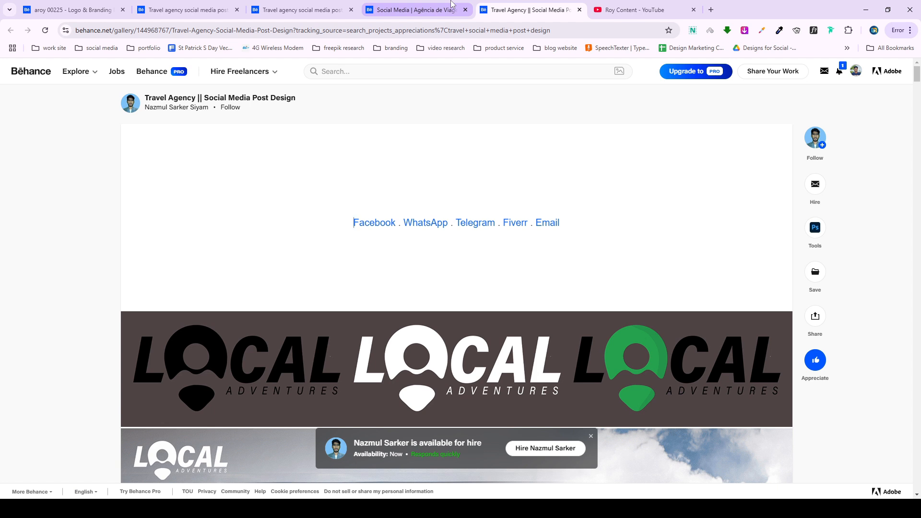
# Bring up the Notepad notes holding the project title and keywords, and move the window clear of the project heading.
pyautogui.moveTo(452, 4)
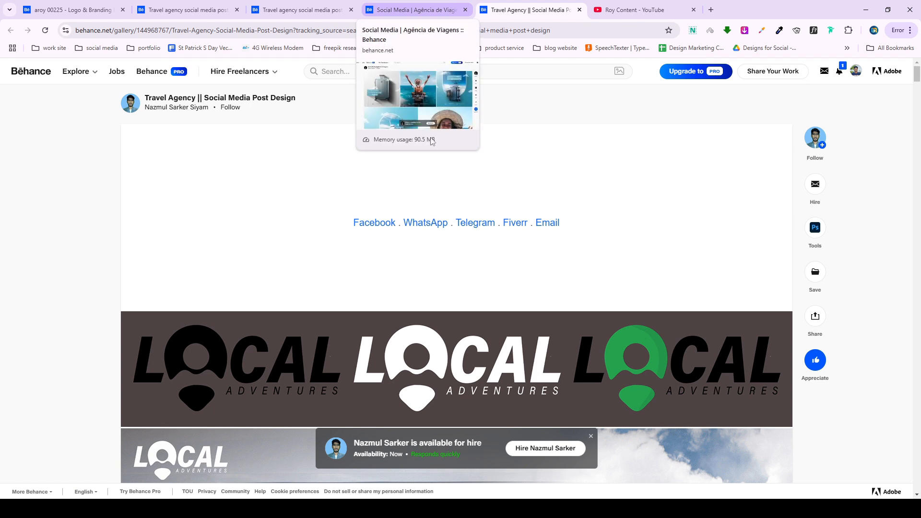
pyautogui.hotkey('alt', 'Tab')
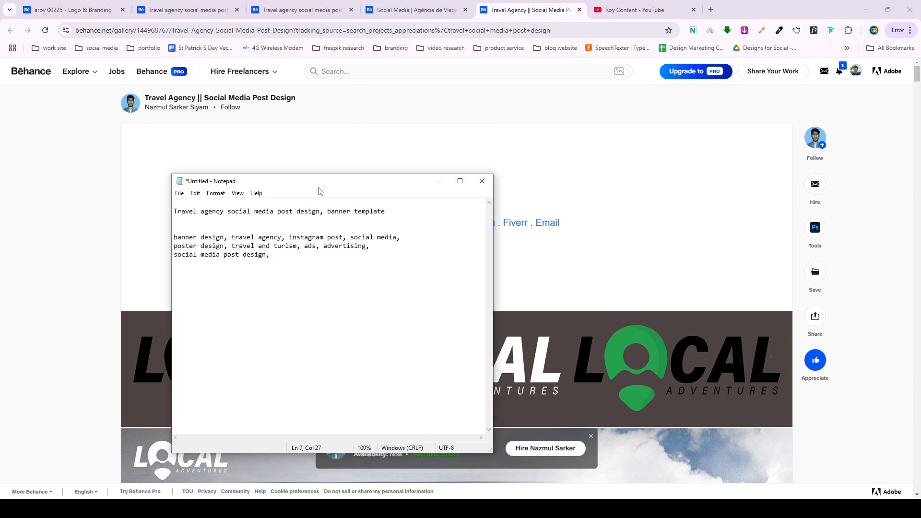
pyautogui.moveTo(321, 179); pyautogui.dragTo(669, 178)
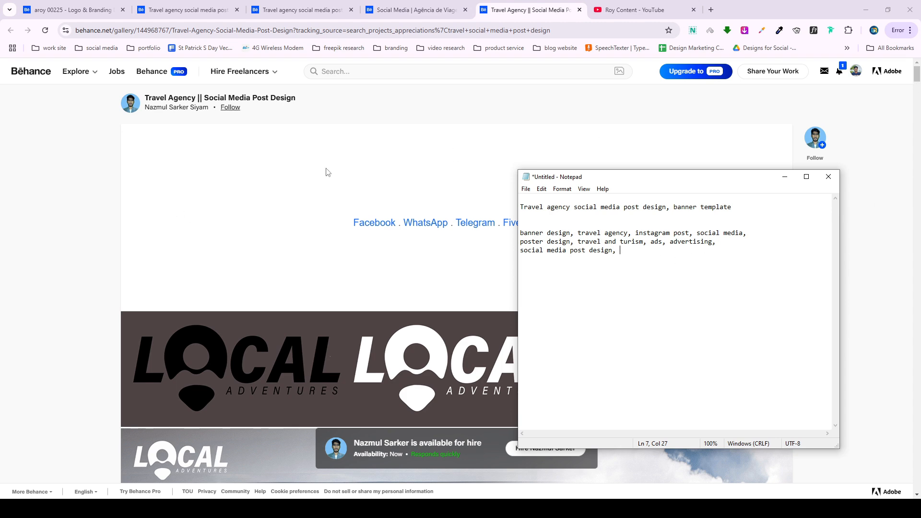
# Examine the tags of the Travel Agency || Social Media Post Design project and the lower part of the Instagram post design project.
pyautogui.moveTo(917, 77); pyautogui.dragTo(910, 441)
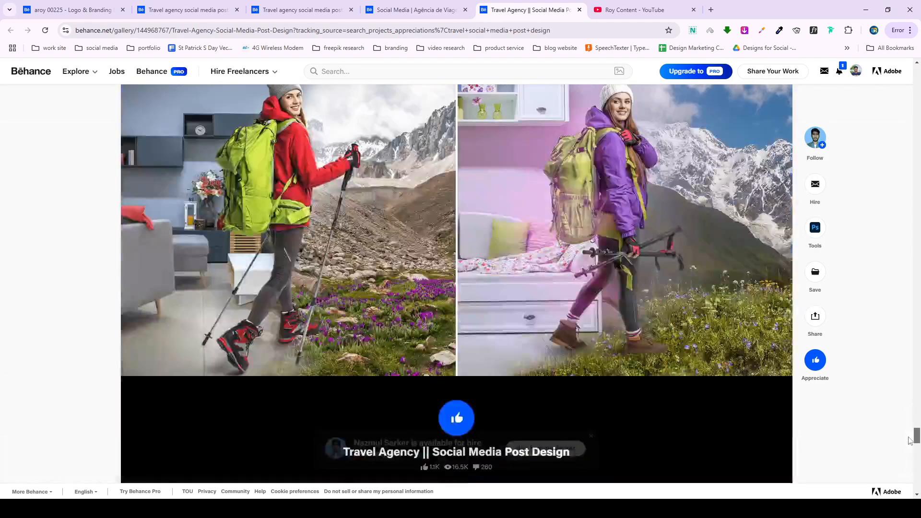
pyautogui.scroll(-15, 643, 358)
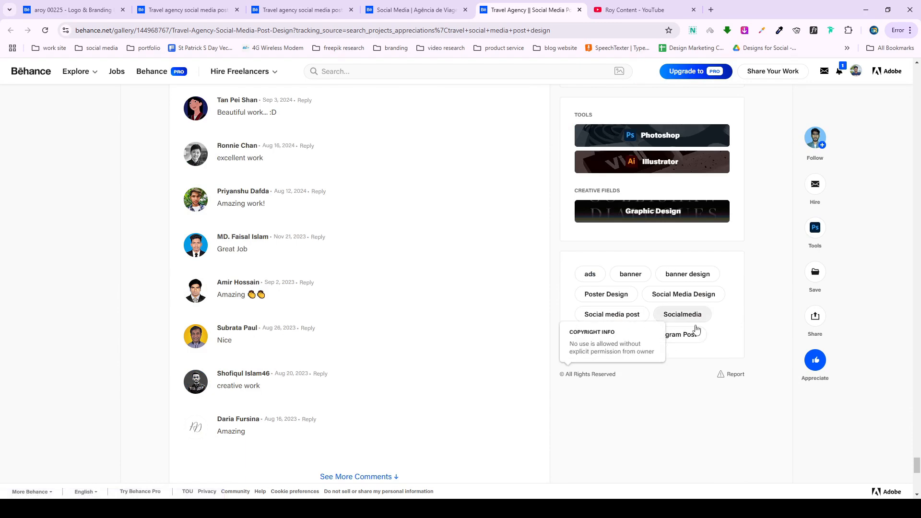
pyautogui.click(313, 8)
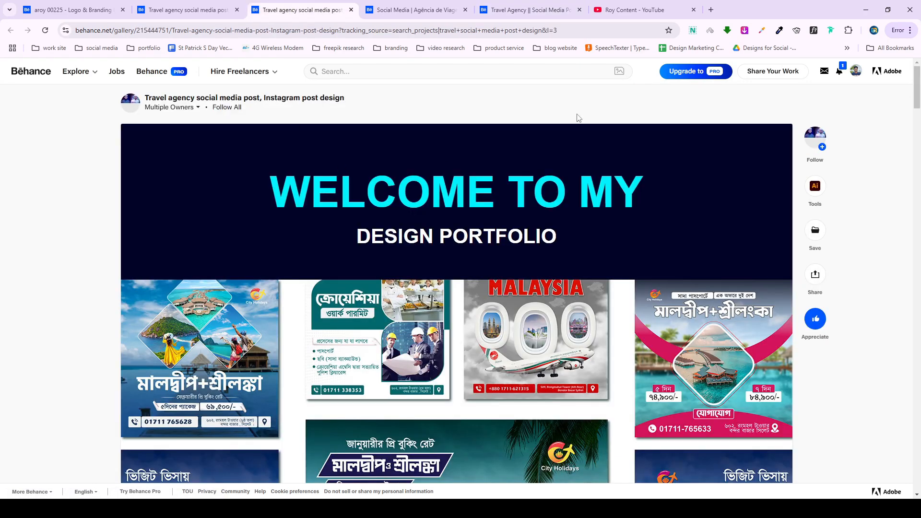
pyautogui.moveTo(916, 77); pyautogui.dragTo(894, 329)
pyautogui.scroll(-5, 534, 353)
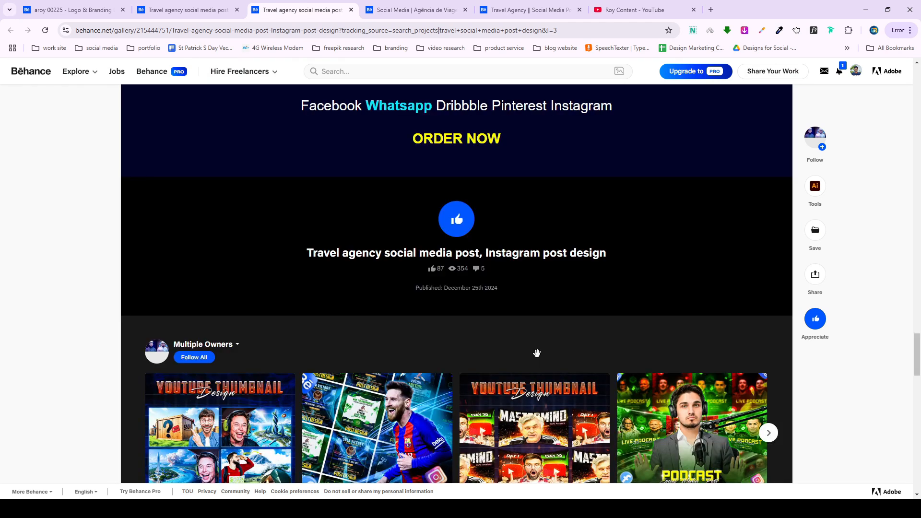
pyautogui.moveTo(918, 350); pyautogui.dragTo(919, 92)
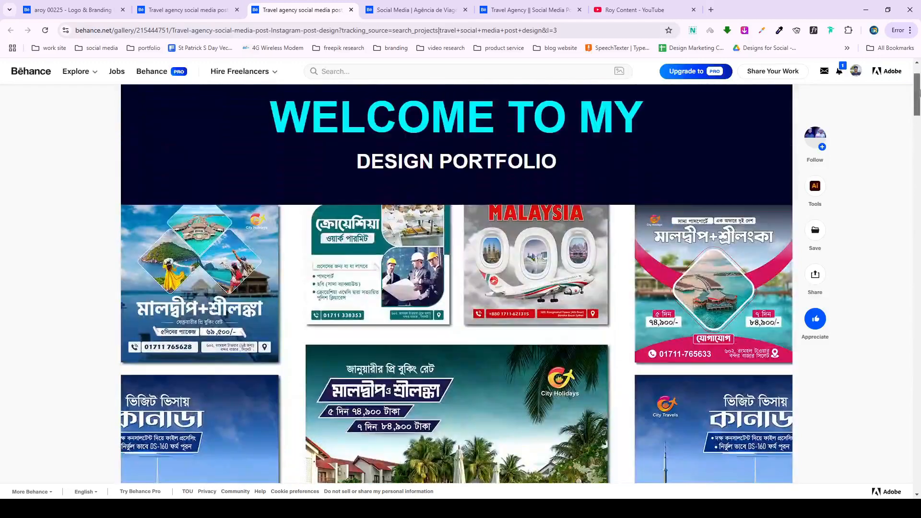
# Copy the title "Travel agency social media post design, banner template" from the Notepad notes and switch to File Explorer.
pyautogui.hotkey('alt', 'Tab')
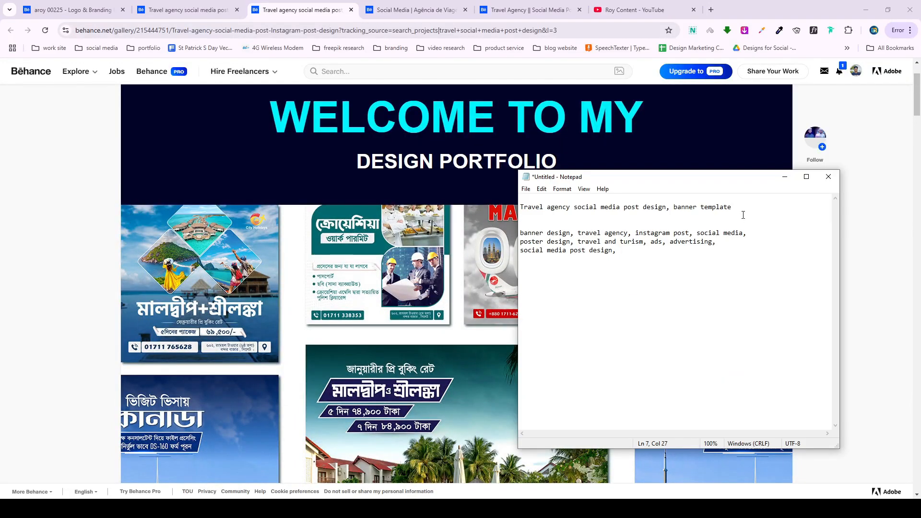
pyautogui.moveTo(521, 216); pyautogui.dragTo(517, 209)
pyautogui.hotkey('ctrl', 'c')
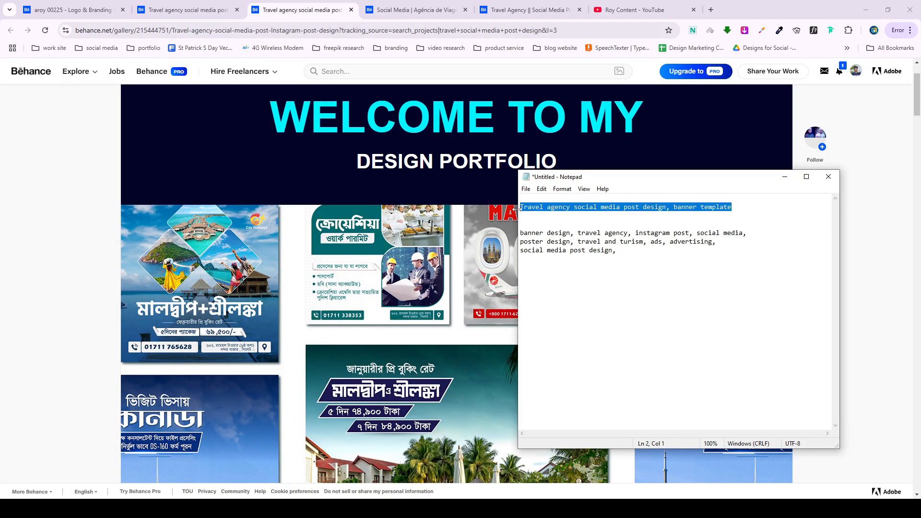
pyautogui.hotkey('alt', 'Tab')
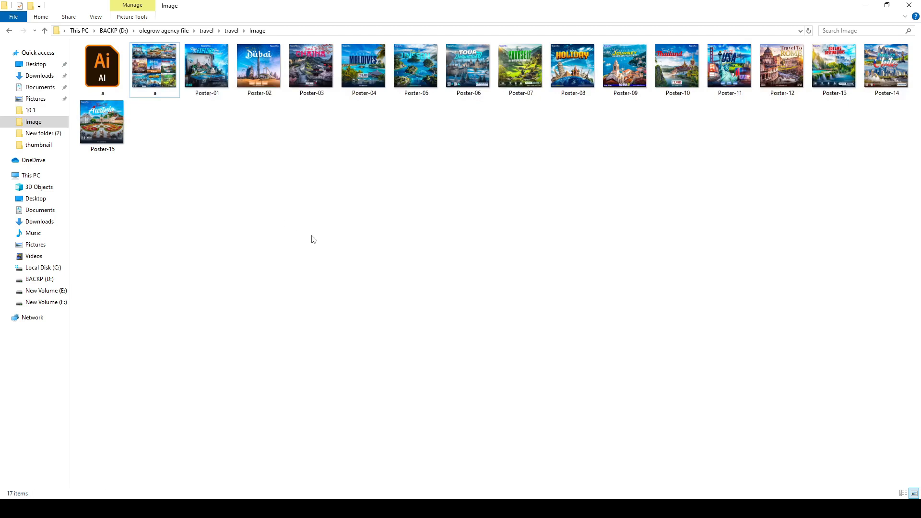
# Batch-rename all images in the folder except the Illustrator file to "Travel agency social media post design, banner template".
pyautogui.moveTo(103, 200); pyautogui.dragTo(914, 47)
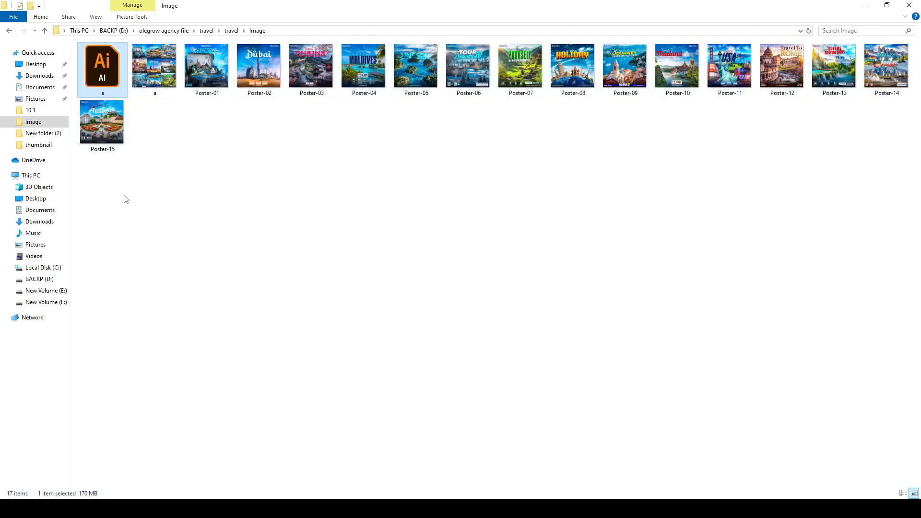
pyautogui.moveTo(121, 192); pyautogui.dragTo(766, 51)
pyautogui.keyDown('ctrl'); pyautogui.click(103, 74); pyautogui.keyUp('ctrl')
pyautogui.rightClick(175, 74)
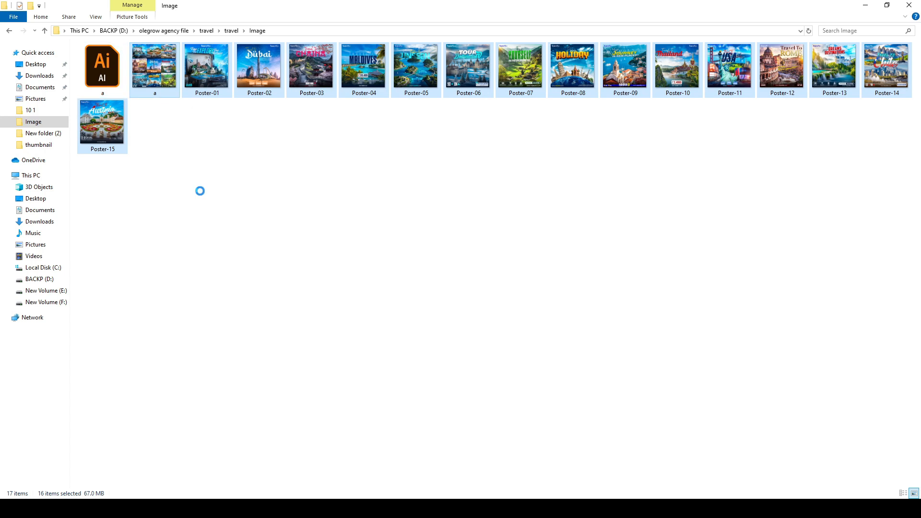
pyautogui.click(202, 278)
pyautogui.hotkey('ctrl', 'v')
pyautogui.press('Return')
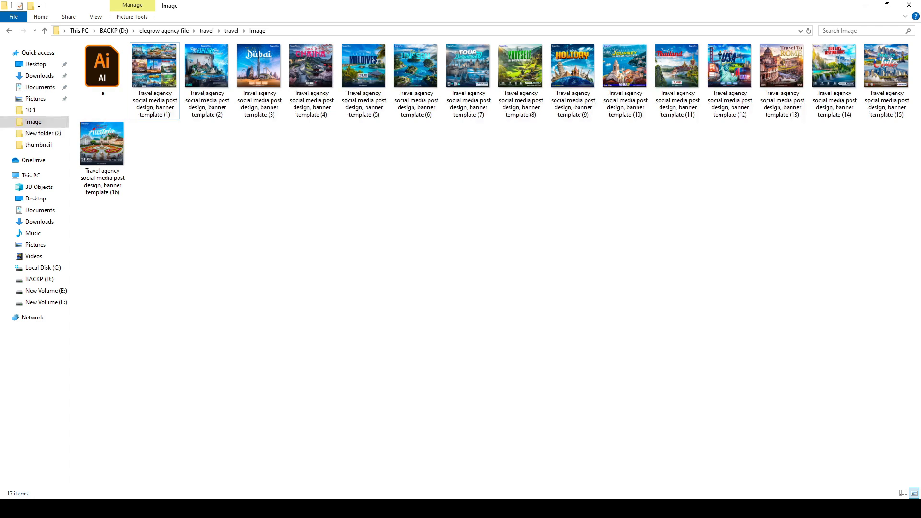
# Copy the keyword list, from "banner design" to "social media post design,", out of the Notepad notes.
pyautogui.click(449, 509)
pyautogui.moveTo(671, 275); pyautogui.dragTo(521, 233)
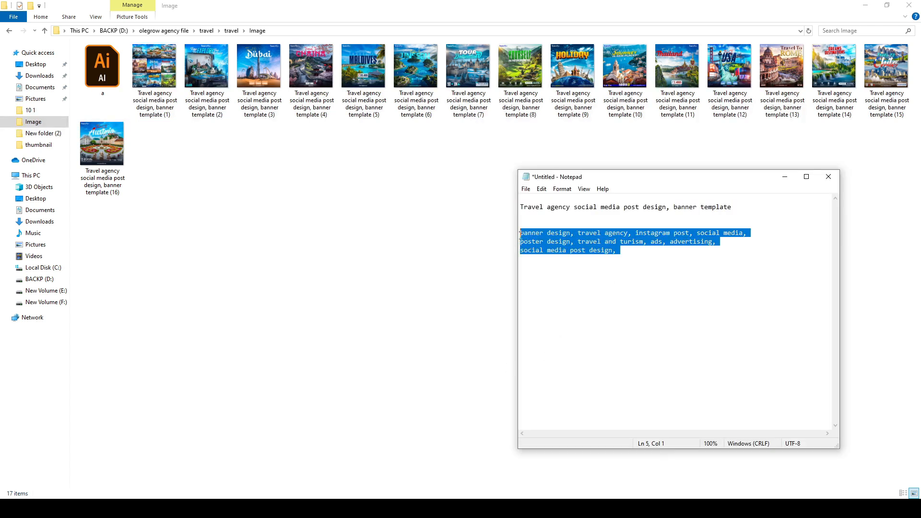
pyautogui.rightClick(535, 235)
pyautogui.click(558, 267)
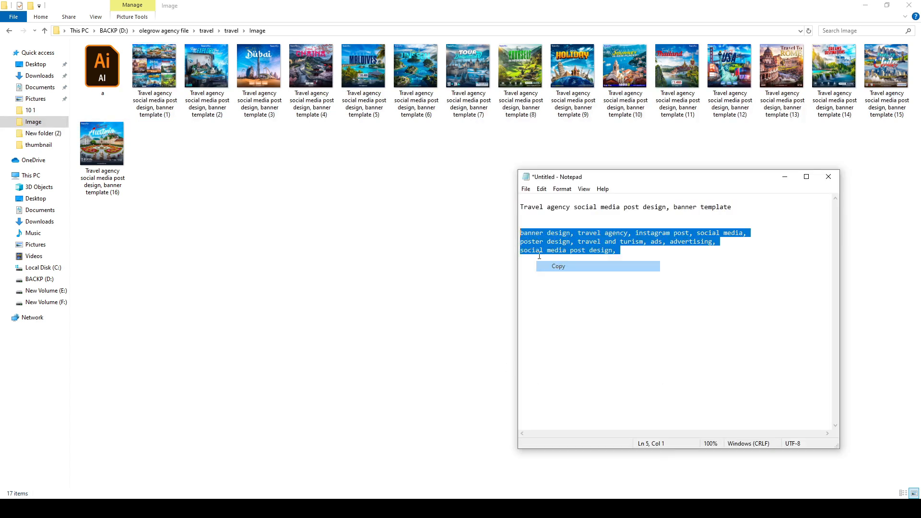
# Add the copied keywords as tags to all images except the Illustrator file and give them a five-star rating in their properties.
pyautogui.click(311, 110)
pyautogui.click(273, 214)
pyautogui.hotkey('ctrl', 'a')
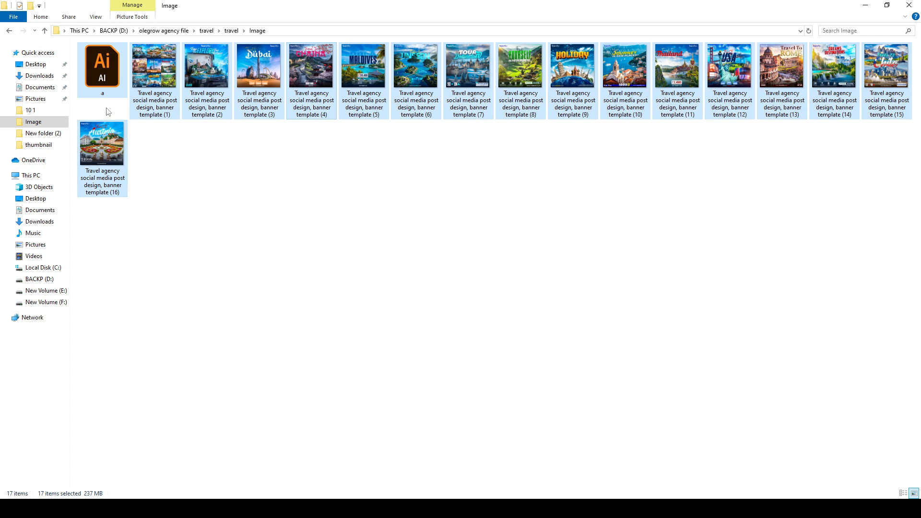
pyautogui.keyDown('ctrl'); pyautogui.click(103, 72); pyautogui.keyUp('ctrl')
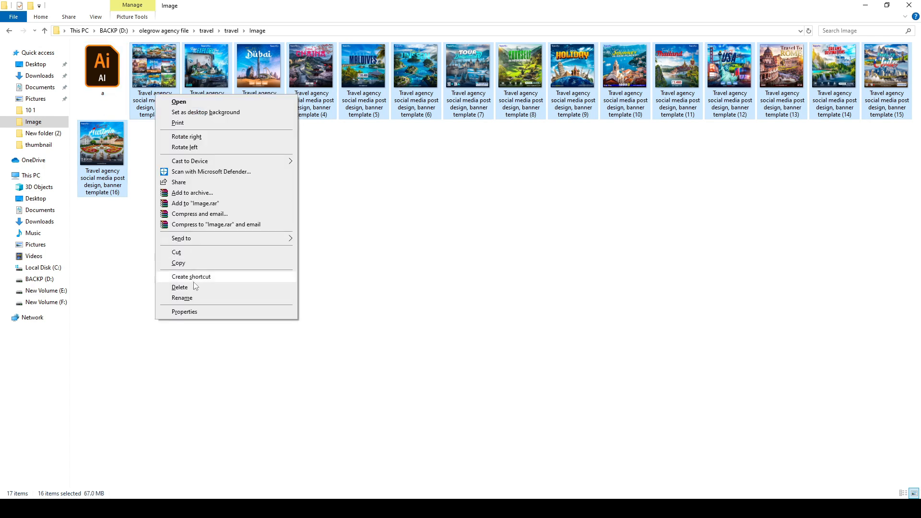
pyautogui.click(206, 311)
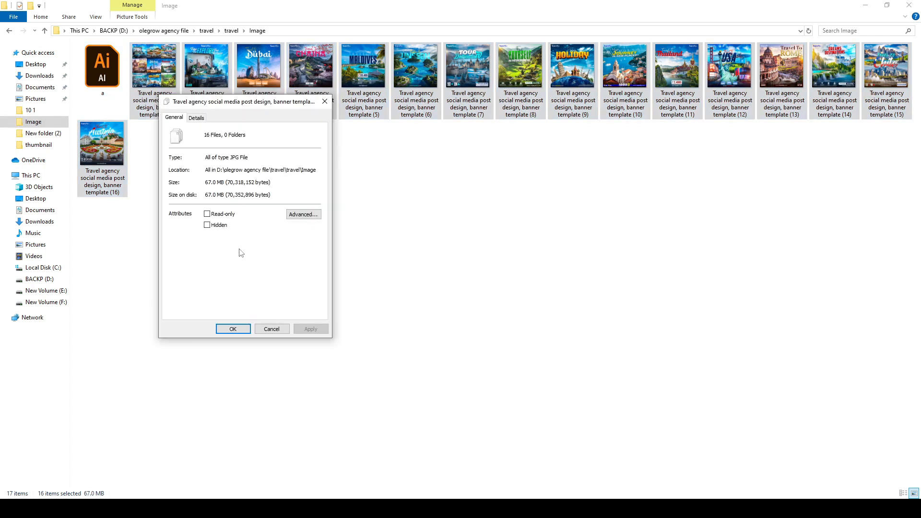
pyautogui.click(196, 119)
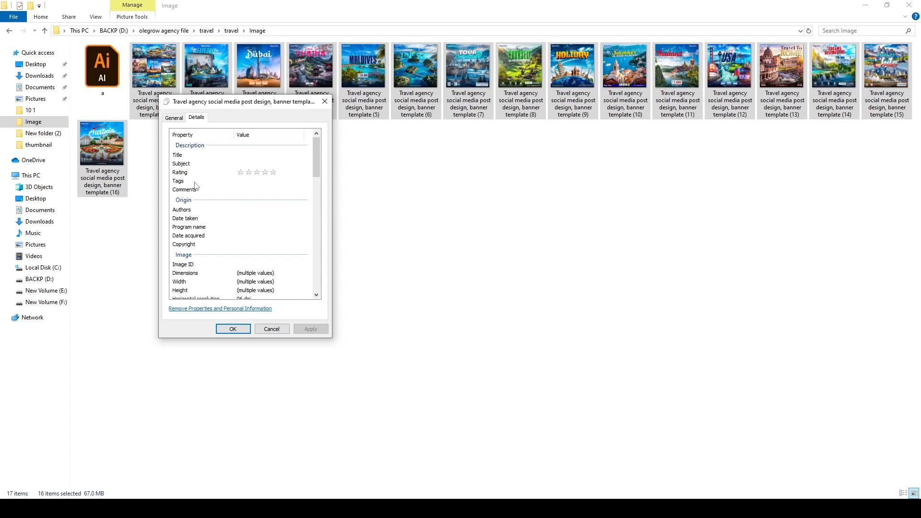
pyautogui.click(242, 182)
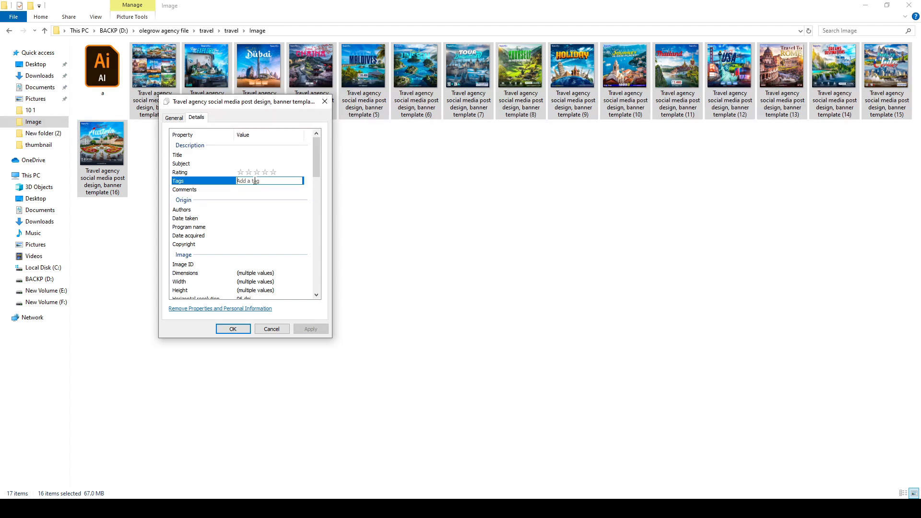
pyautogui.hotkey('ctrl', 'v')
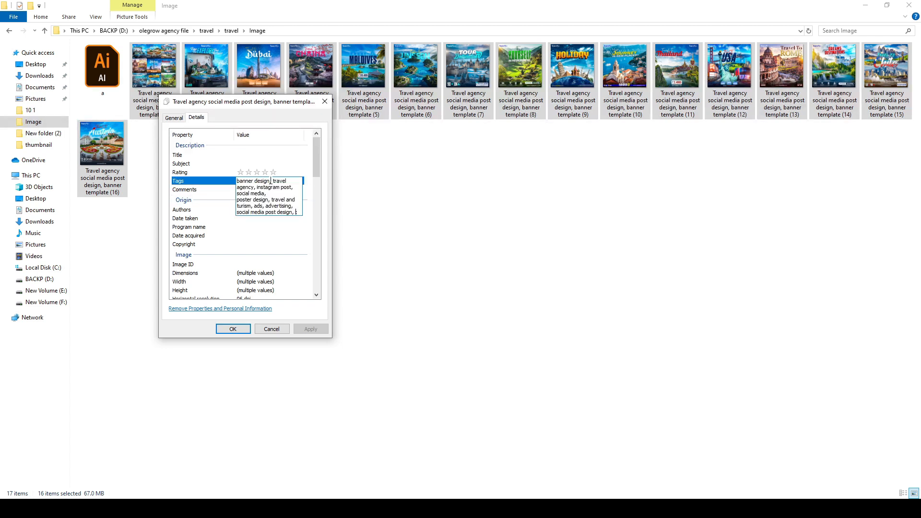
pyautogui.click(274, 175)
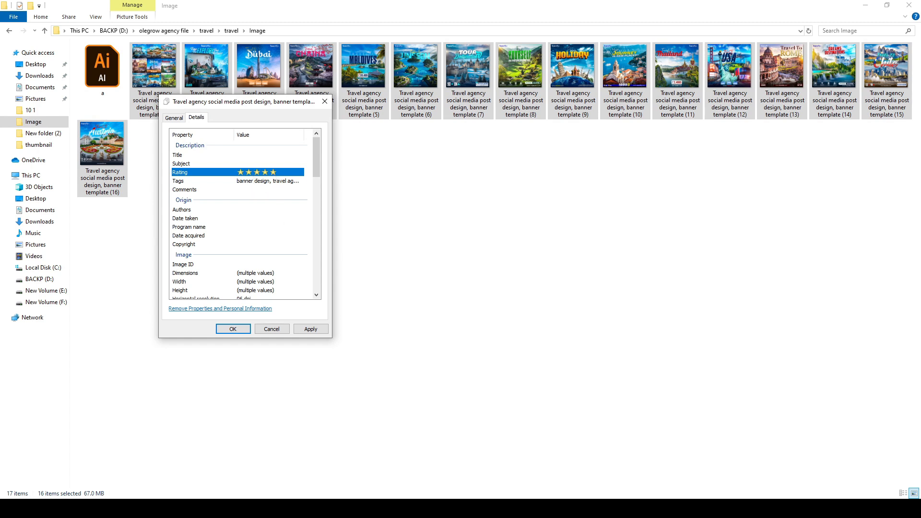
# Set the images' Title property to "Travel agency social media post design, banner template" from the Notepad notes and save the properties.
pyautogui.click(502, 508)
pyautogui.moveTo(737, 213); pyautogui.dragTo(470, 205)
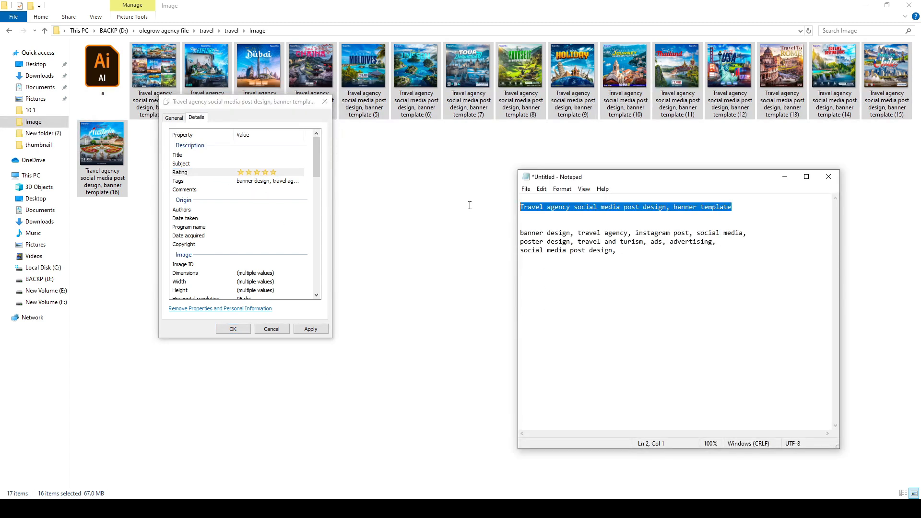
pyautogui.click(247, 155)
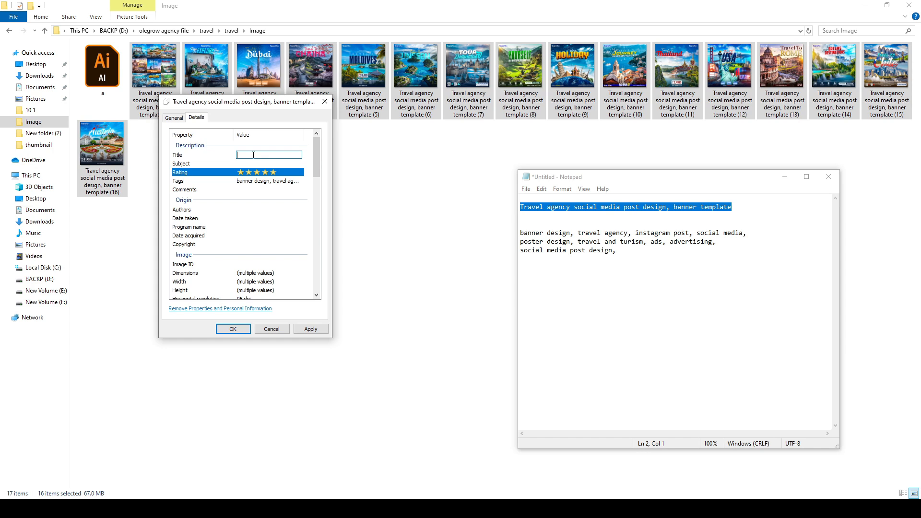
pyautogui.hotkey('ctrl', 'v')
pyautogui.click(232, 330)
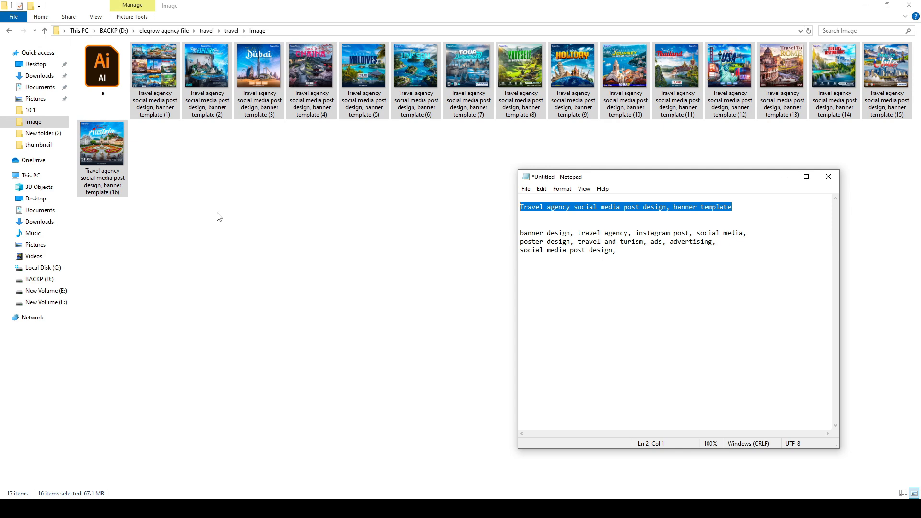
# Check the title, rating and tags in the detailed properties of image (2).
pyautogui.click(216, 123)
pyautogui.rightClick(214, 102)
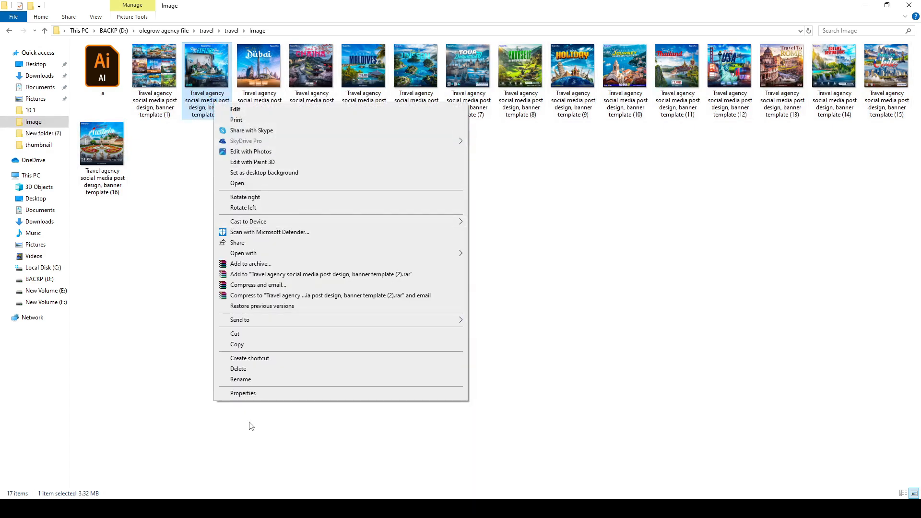
pyautogui.click(243, 393)
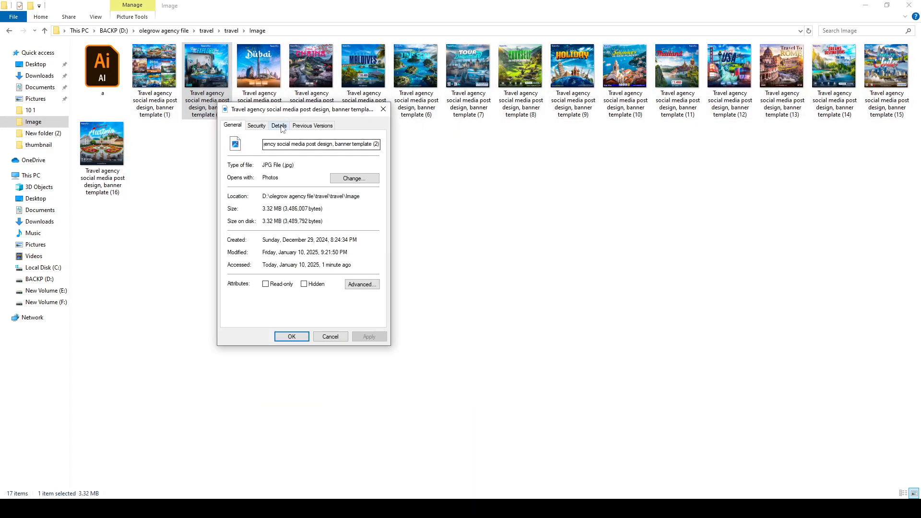
pyautogui.click(280, 126)
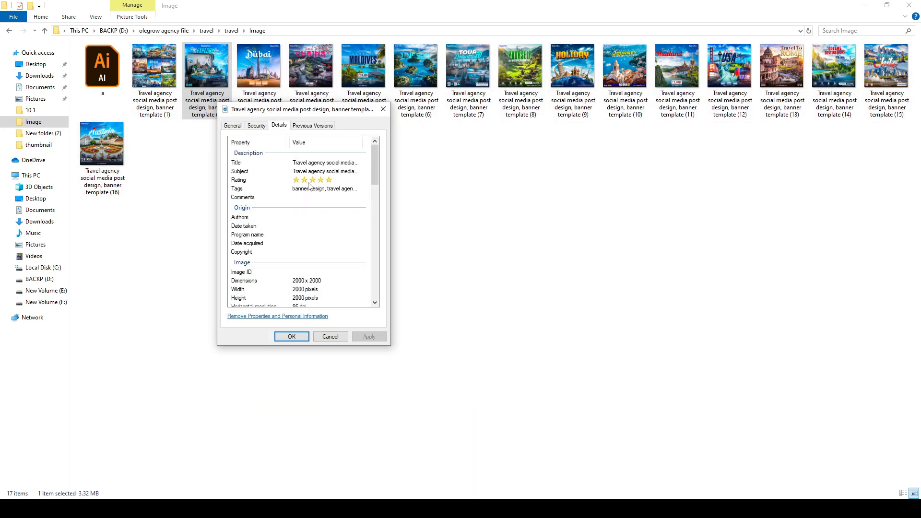
pyautogui.click(325, 338)
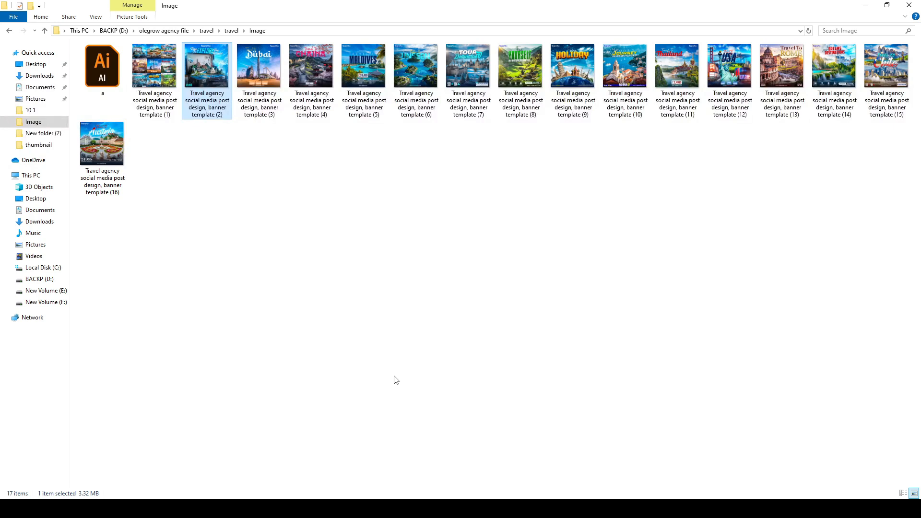
# Switch to Behance in the browser and start a new project from the profile page.
pyautogui.click(297, 508)
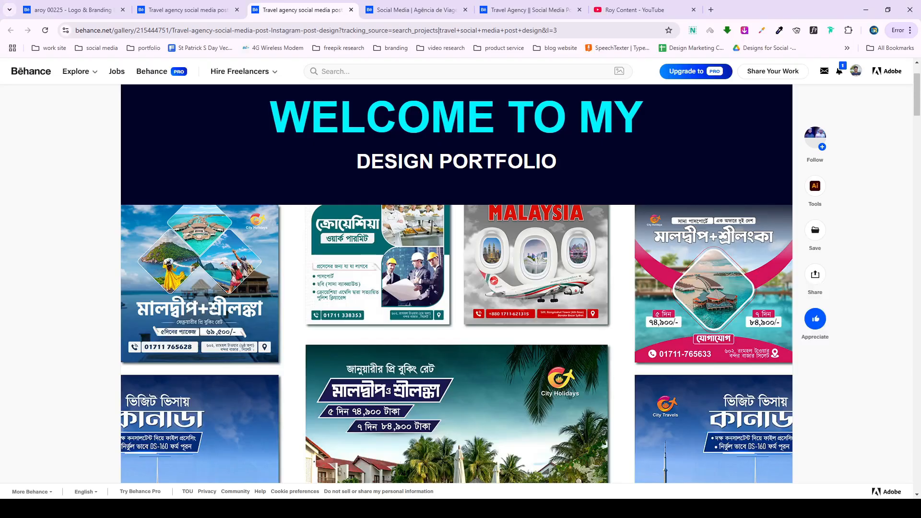
pyautogui.click(52, 9)
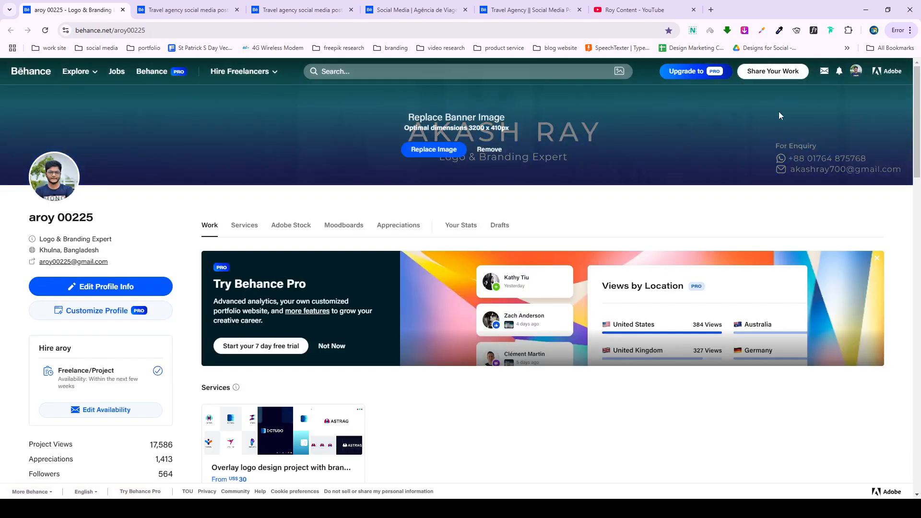
pyautogui.click(771, 72)
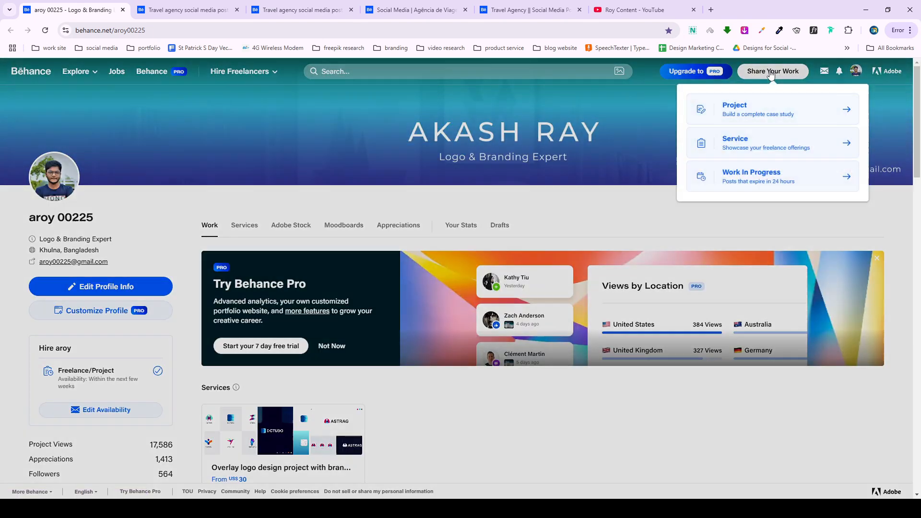
pyautogui.click(753, 111)
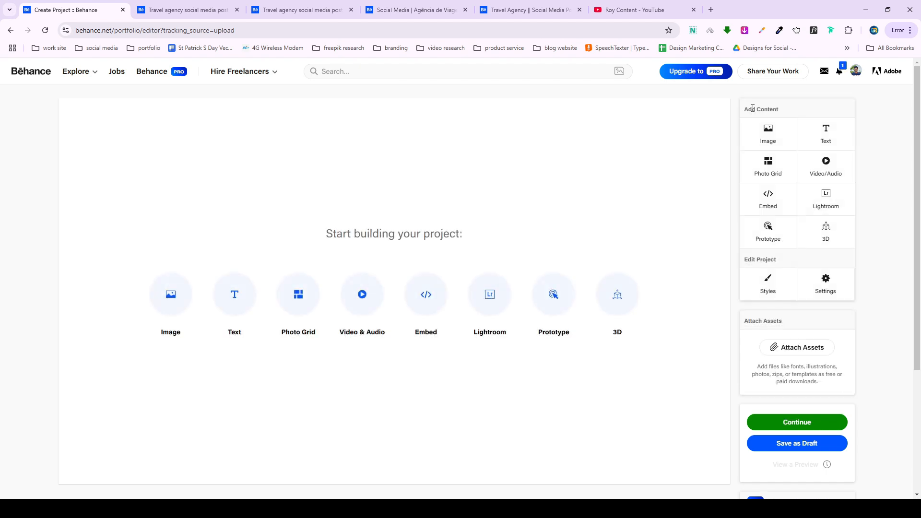
# Add the image "Travel agency social media post design, banner template (1)" from the Image folder to the project.
pyautogui.click(178, 295)
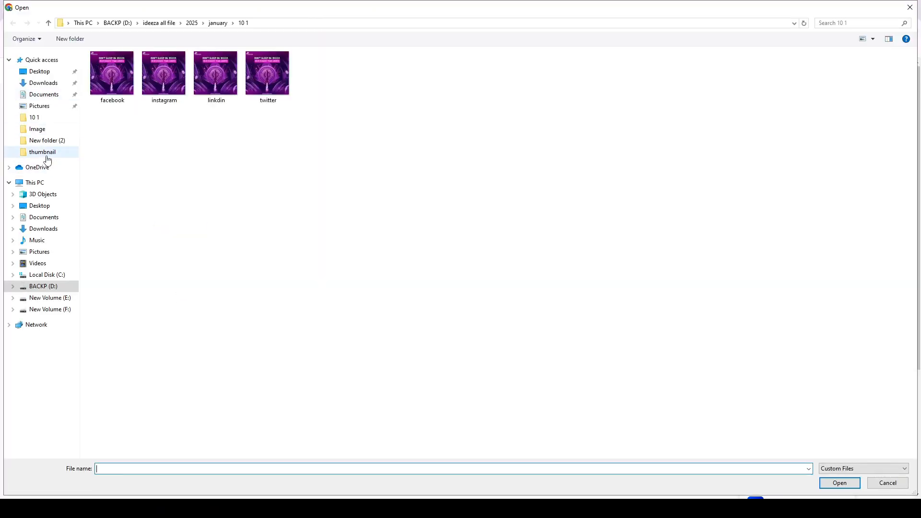
pyautogui.click(46, 153)
pyautogui.click(37, 129)
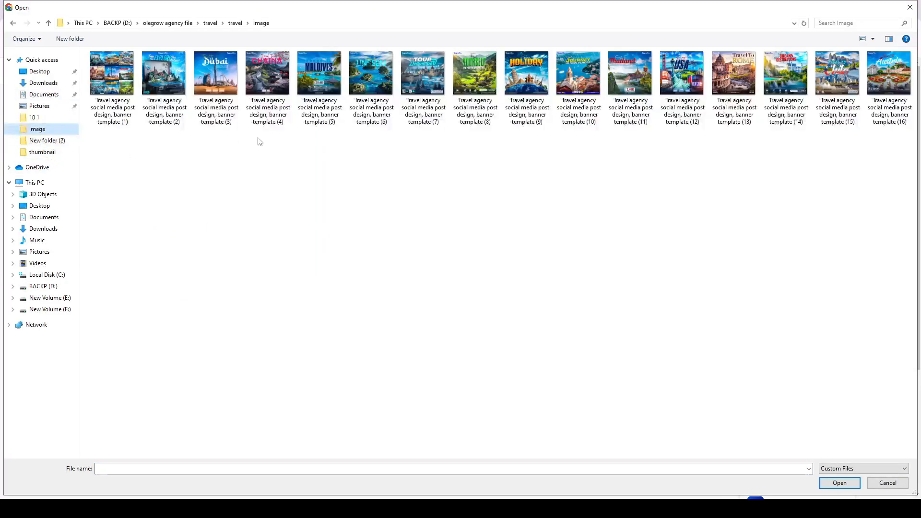
pyautogui.doubleClick(111, 74)
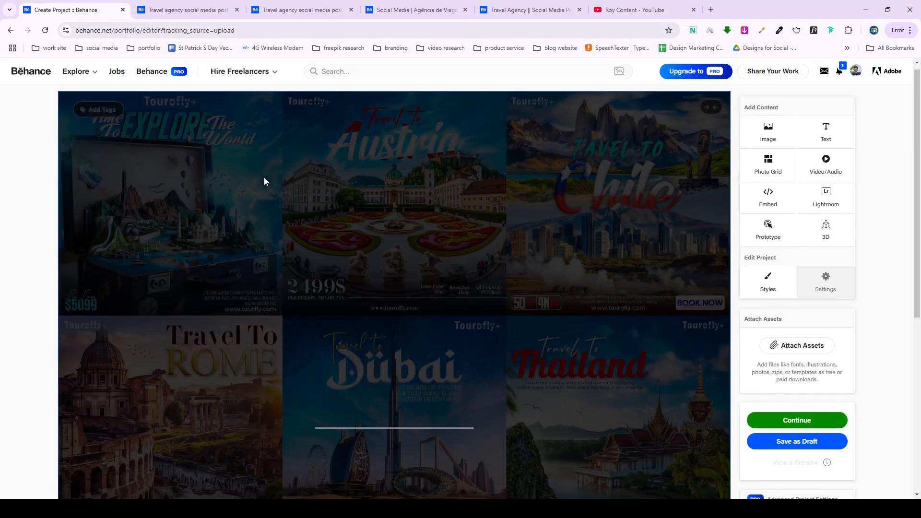
# Look over the uploaded collage and examine the image layout of the first reference travel agency project.
pyautogui.scroll(-5, 623, 197)
pyautogui.scroll(-2, 620, 196)
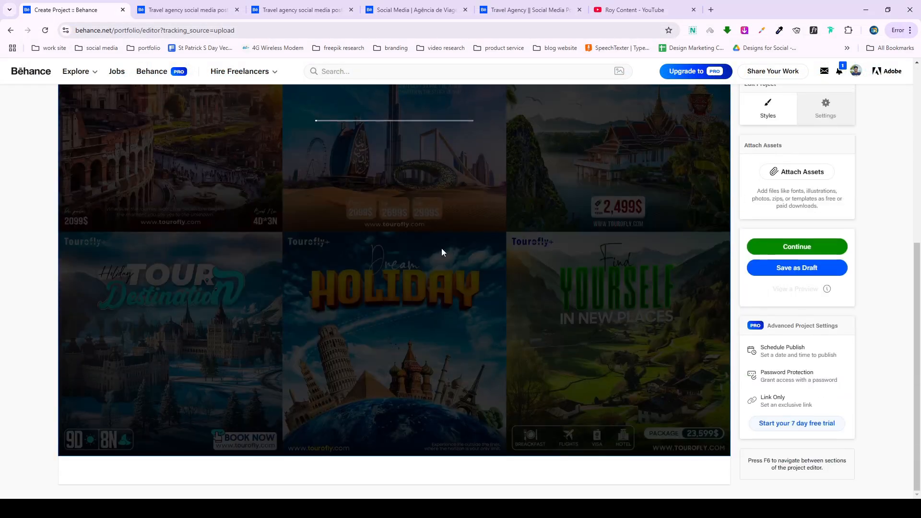
pyautogui.scroll(4, 442, 249)
pyautogui.scroll(-4, 442, 249)
pyautogui.click(630, 5)
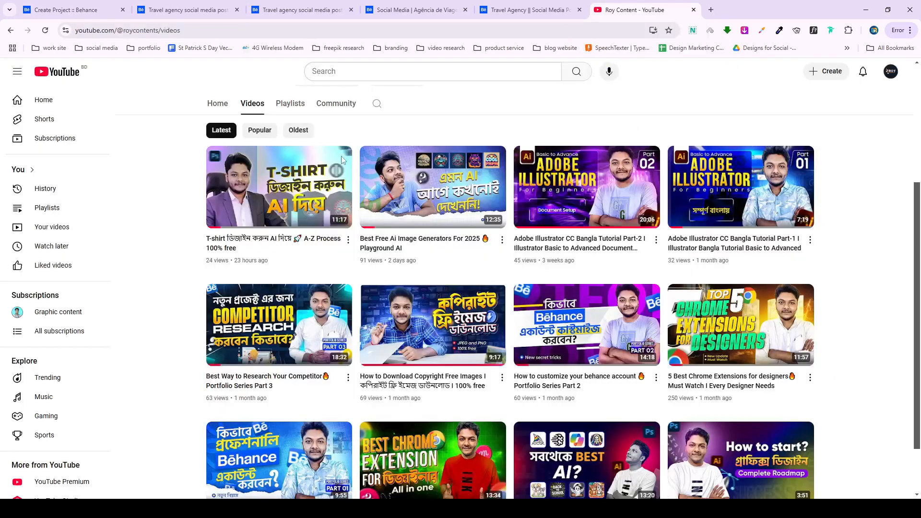
pyautogui.click(200, 7)
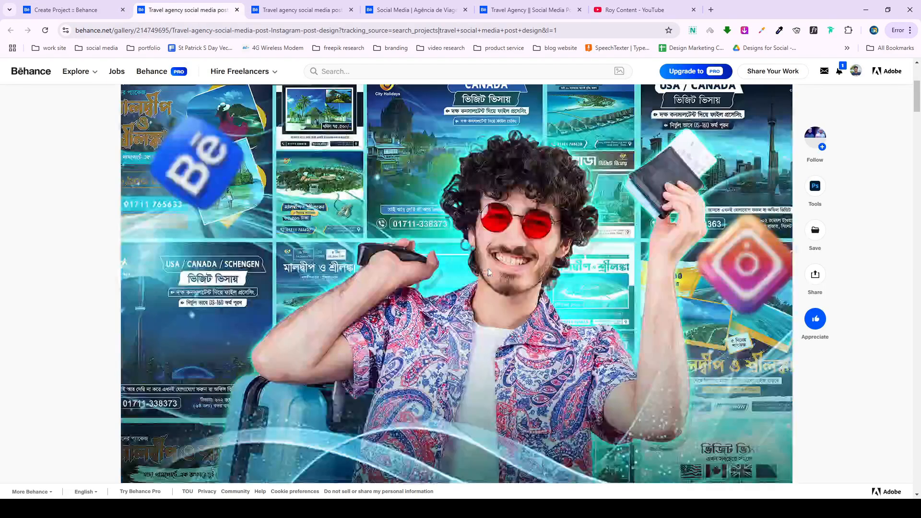
pyautogui.scroll(-10, 488, 272)
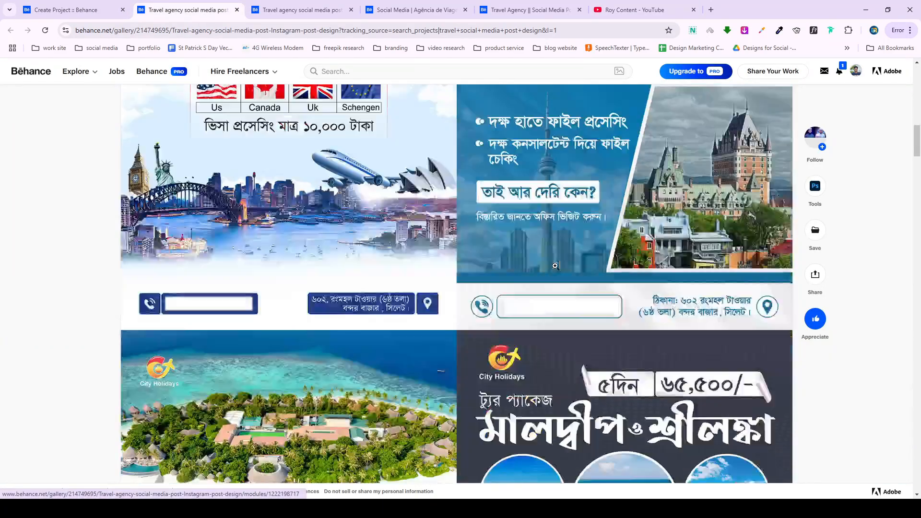
pyautogui.scroll(-15, 556, 266)
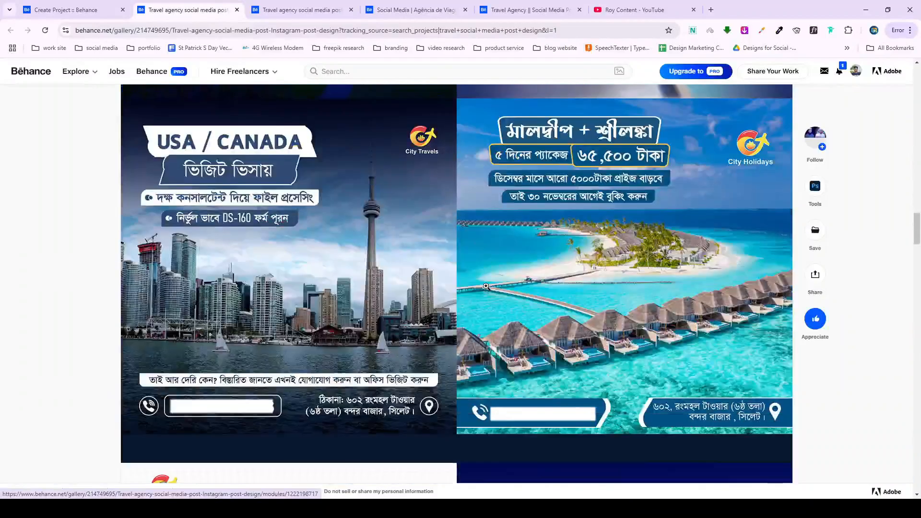
pyautogui.hotkey('ctrl', 'shift', 'Tab')
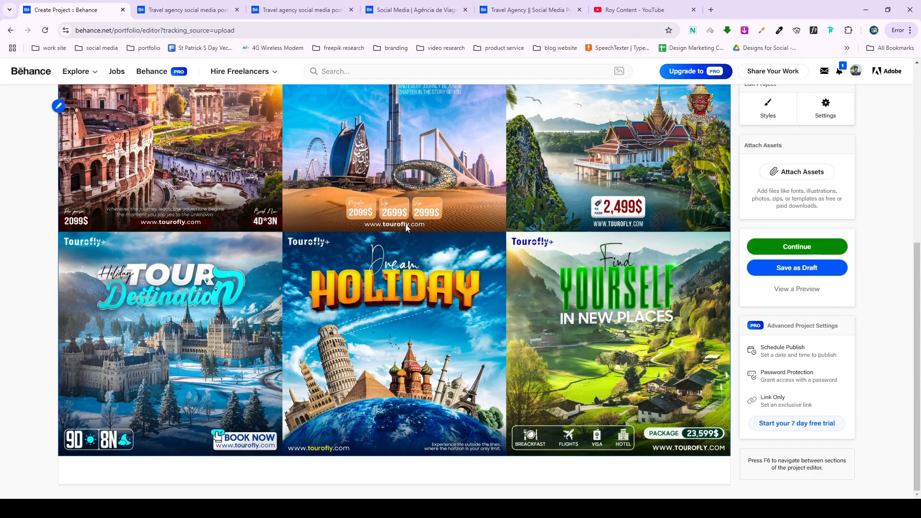
# Add "Travel agency social media post design, banner template (2)" as a full-width image below the collage.
pyautogui.scroll(6, 409, 226)
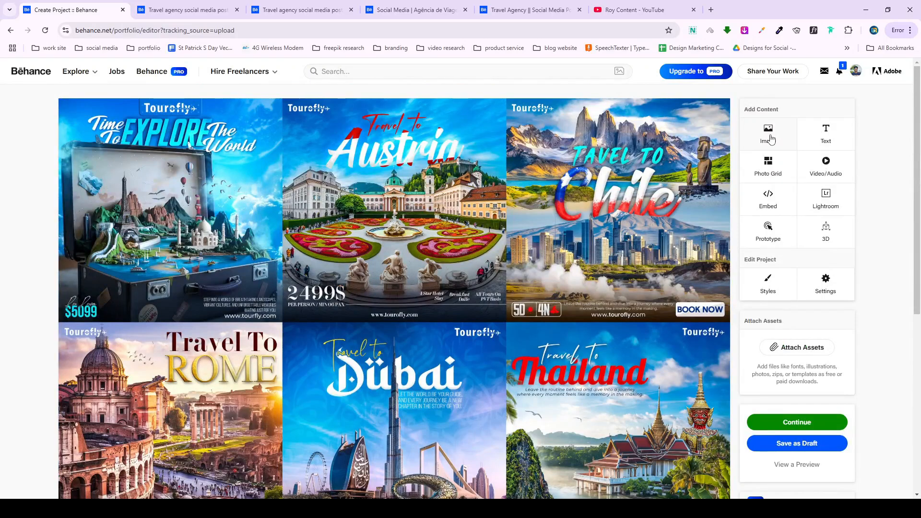
pyautogui.click(770, 140)
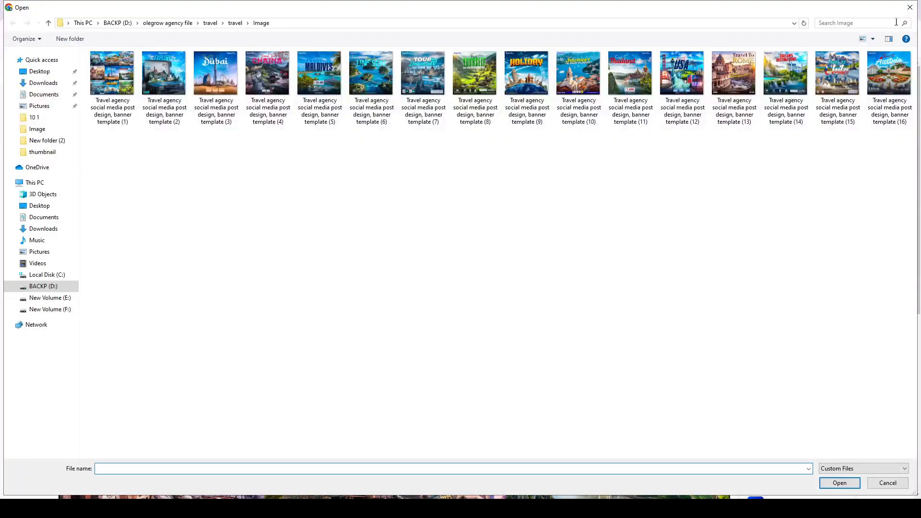
pyautogui.doubleClick(163, 73)
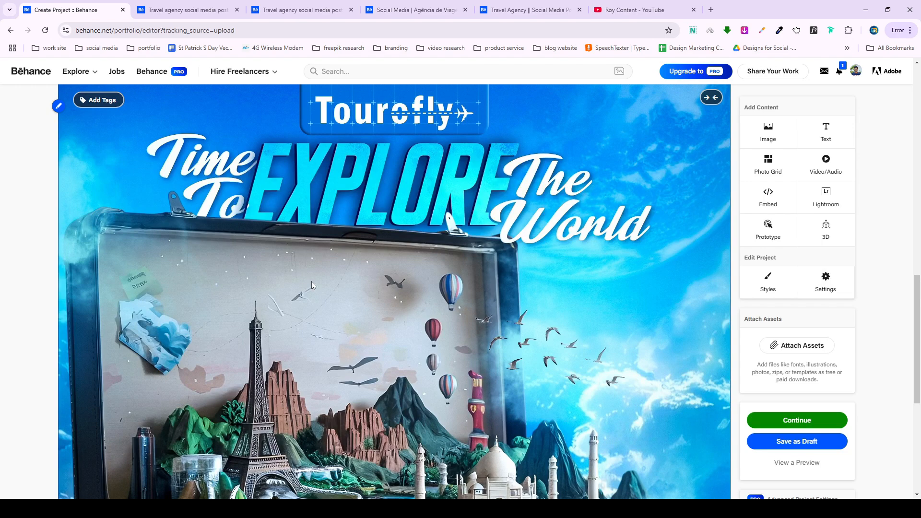
pyautogui.scroll(-6, 408, 263)
pyautogui.scroll(3, 767, 145)
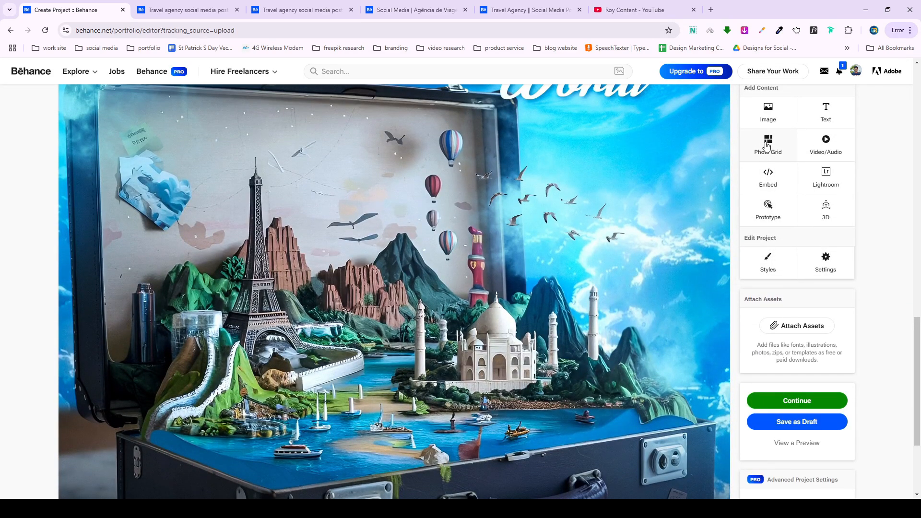
# Add a photo grid below the suitcase image with "Travel agency social media post design, banner template (3)" and "(4)".
pyautogui.click(767, 146)
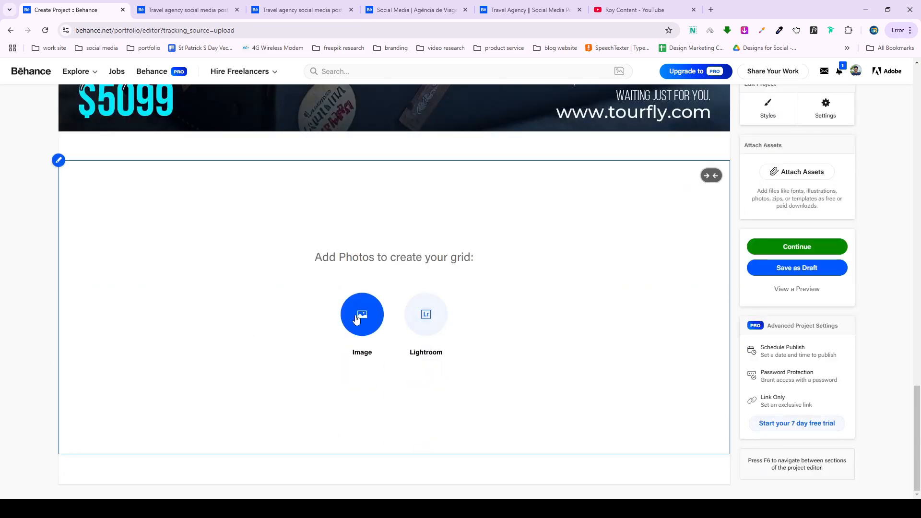
pyautogui.click(360, 315)
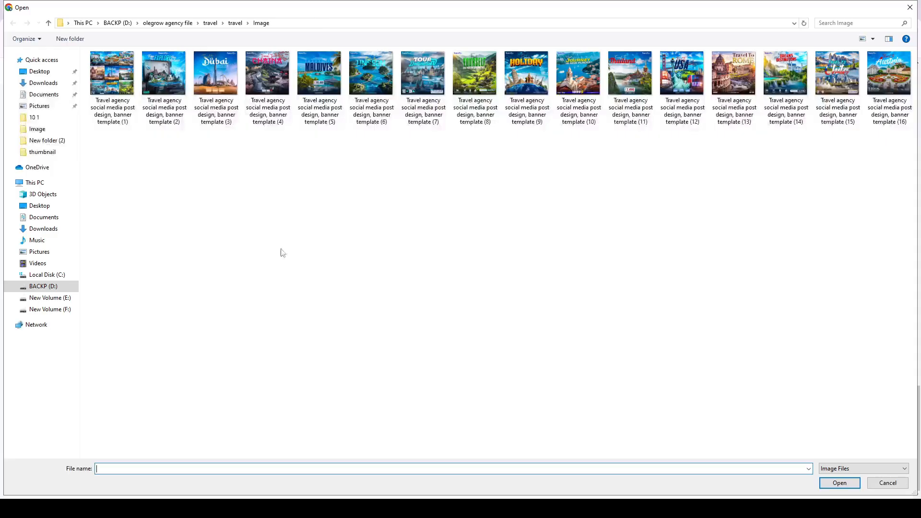
pyautogui.moveTo(196, 147); pyautogui.dragTo(511, 72)
pyautogui.moveTo(207, 163); pyautogui.dragTo(265, 92)
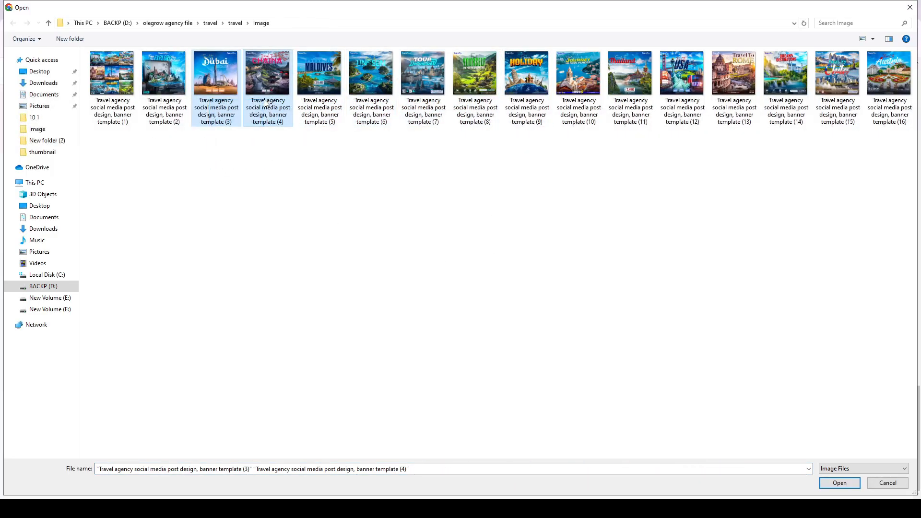
pyautogui.moveTo(208, 163); pyautogui.dragTo(267, 91)
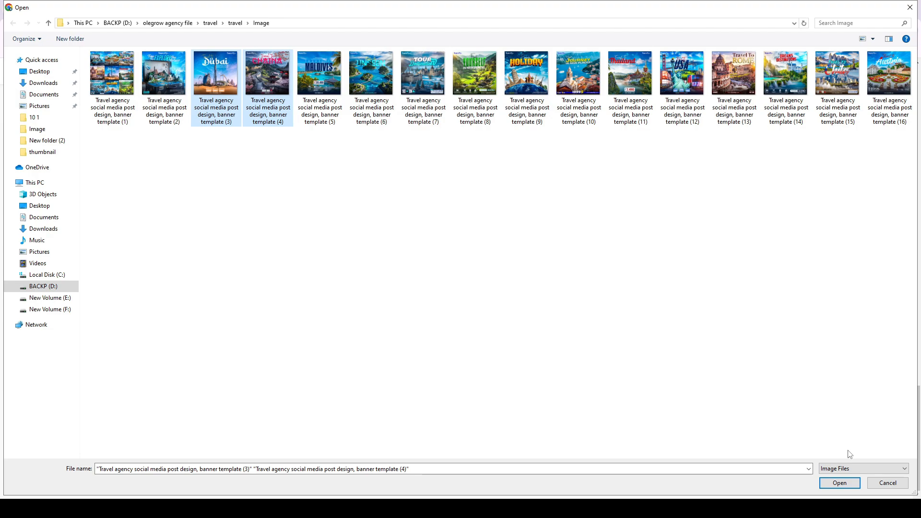
pyautogui.click(840, 483)
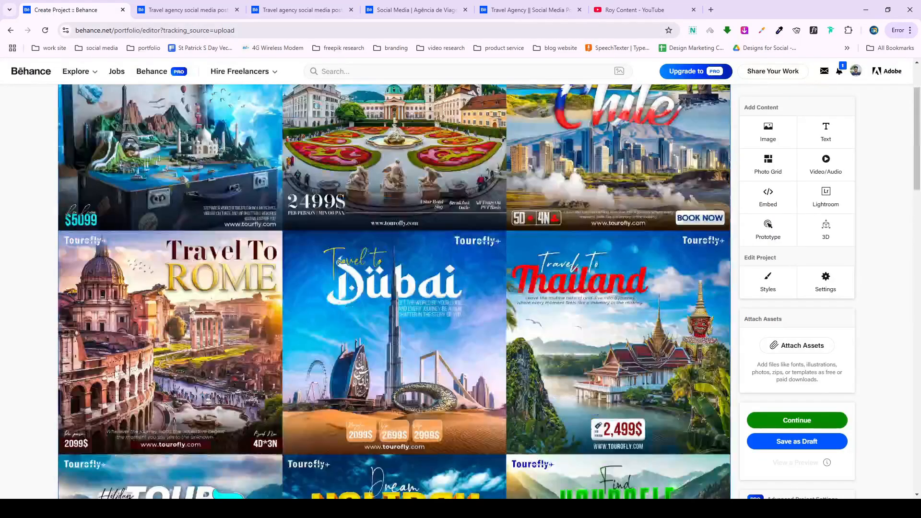
# Add "Travel agency social media post design, banner template (5)" as a full-width image below the Dubai and China photo grid.
pyautogui.scroll(-12, 287, 222)
pyautogui.scroll(-10, 287, 222)
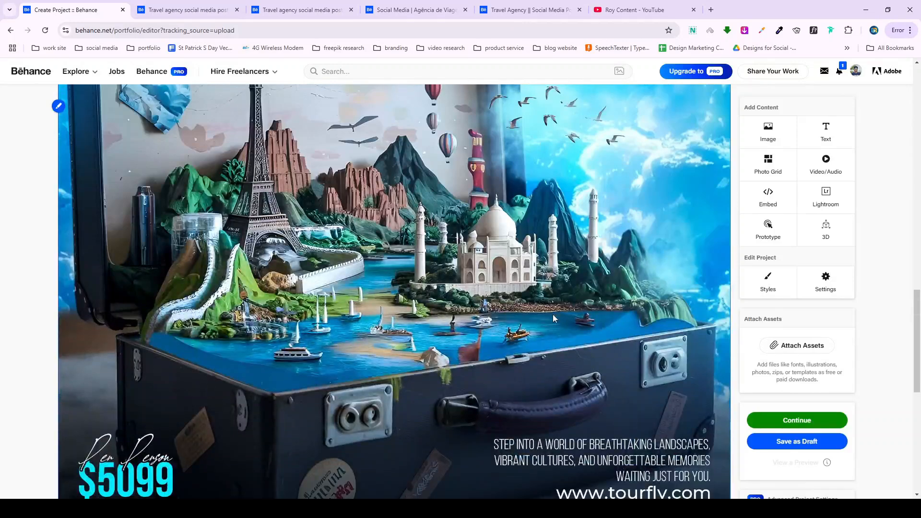
pyautogui.scroll(3, 762, 215)
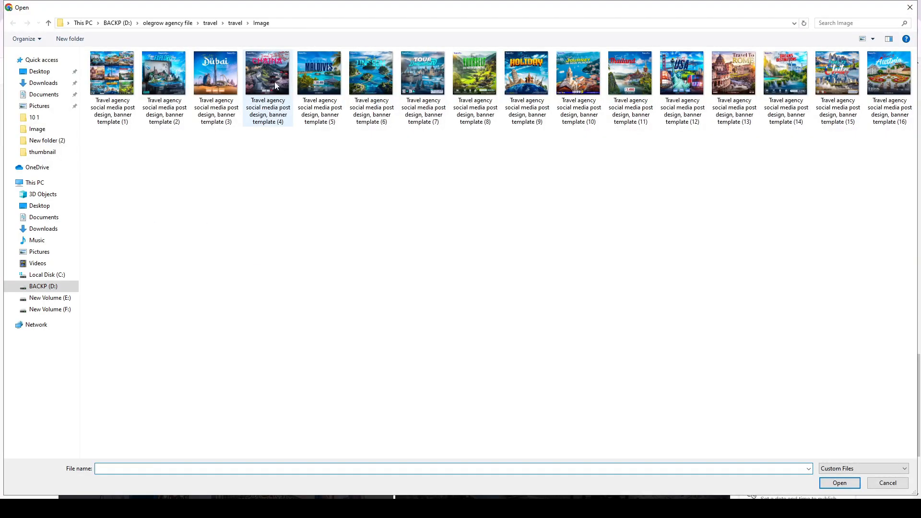
pyautogui.doubleClick(316, 82)
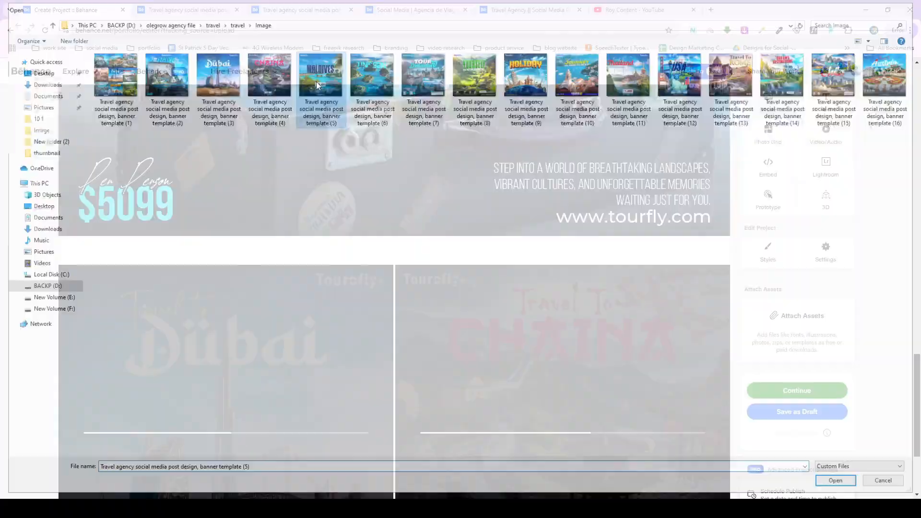
pyautogui.scroll(6, 494, 244)
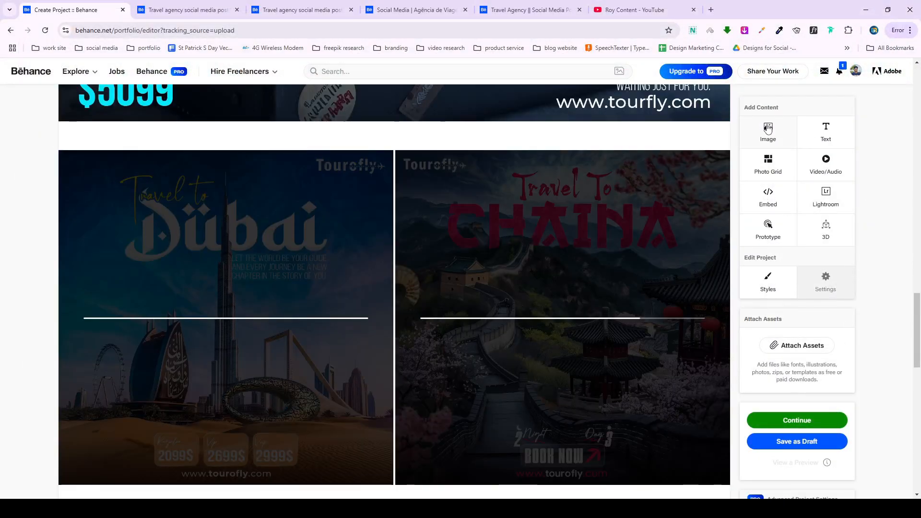
pyautogui.scroll(-3, 336, 312)
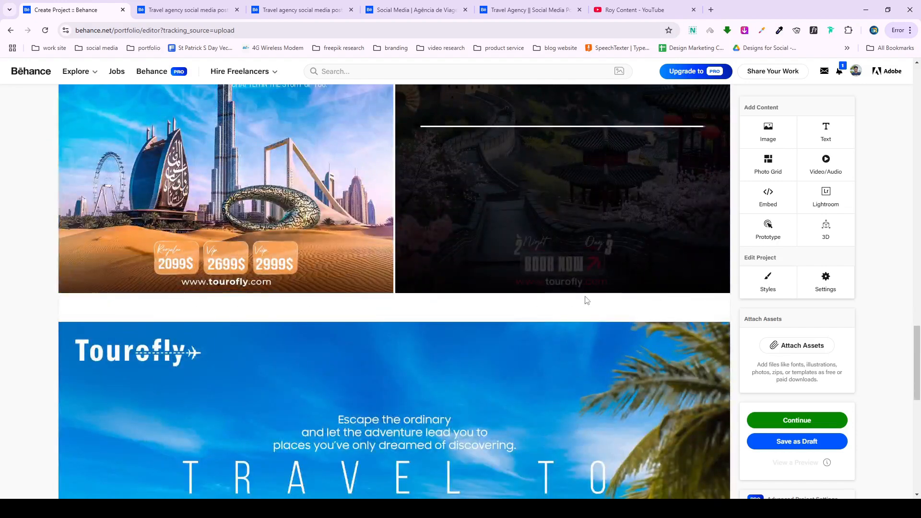
# Add a photo grid below the Maldives image with "Travel agency social media post design, banner template (6)", "(7)" and "(8)".
pyautogui.scroll(4, 584, 300)
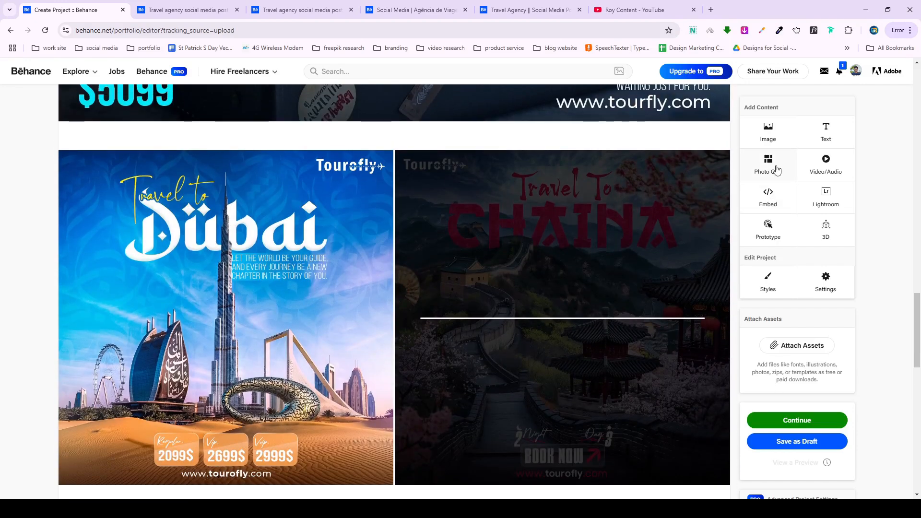
pyautogui.scroll(-8, 351, 297)
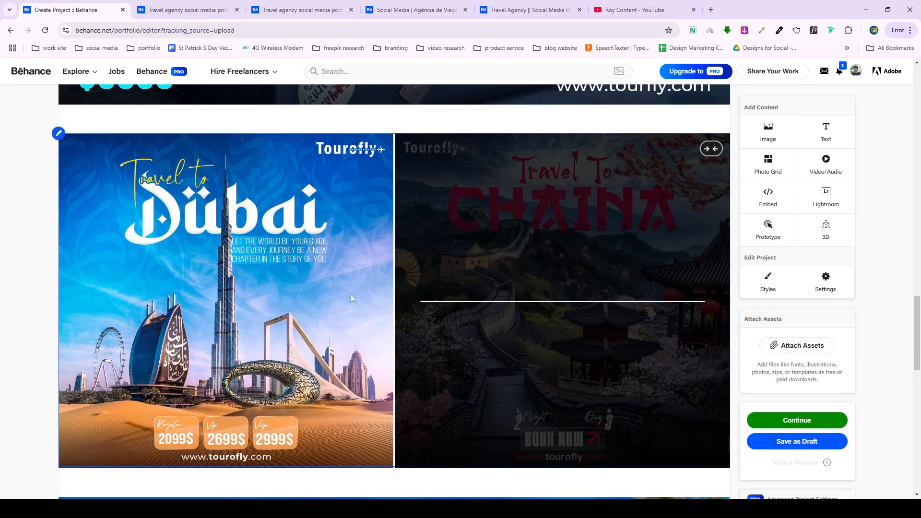
pyautogui.click(767, 164)
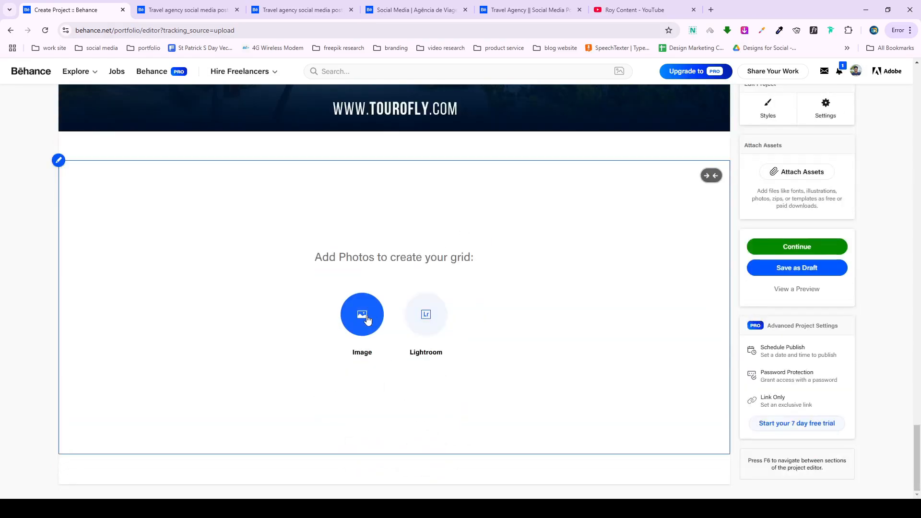
pyautogui.click(367, 319)
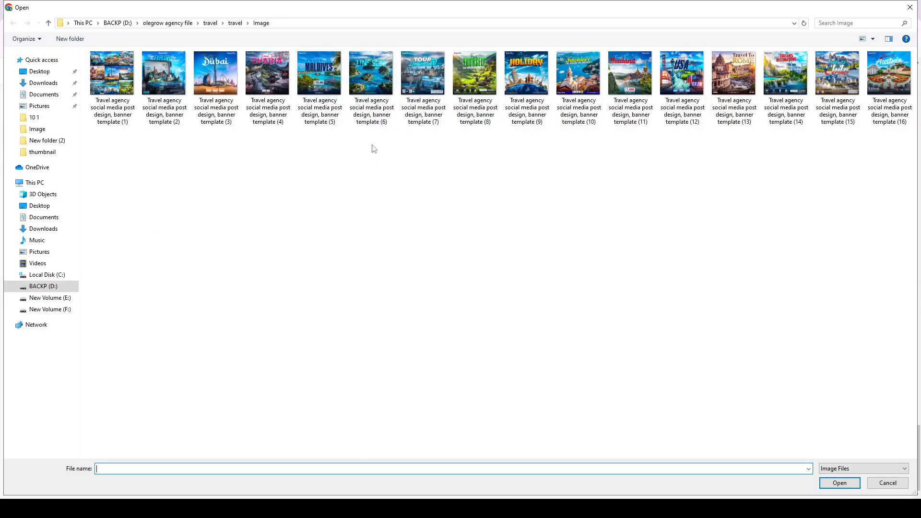
pyautogui.moveTo(372, 146); pyautogui.dragTo(441, 117)
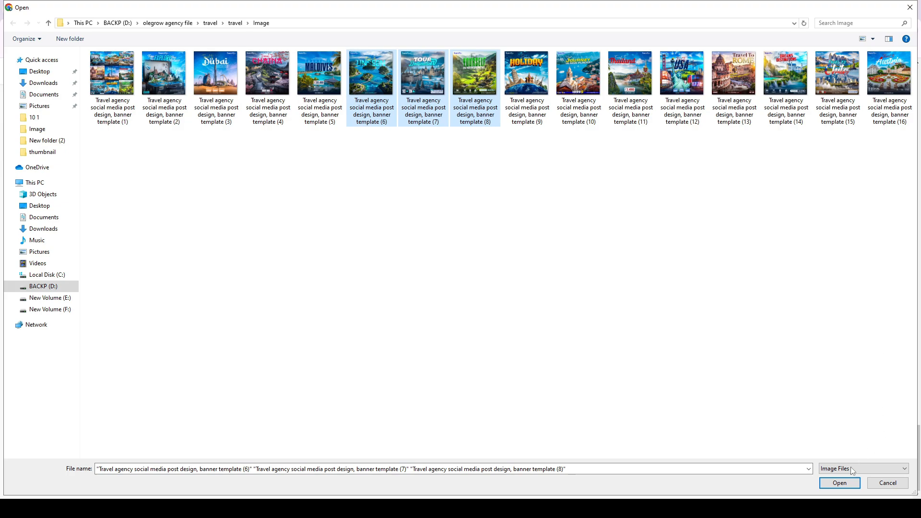
pyautogui.click(839, 482)
pyautogui.scroll(10, 434, 281)
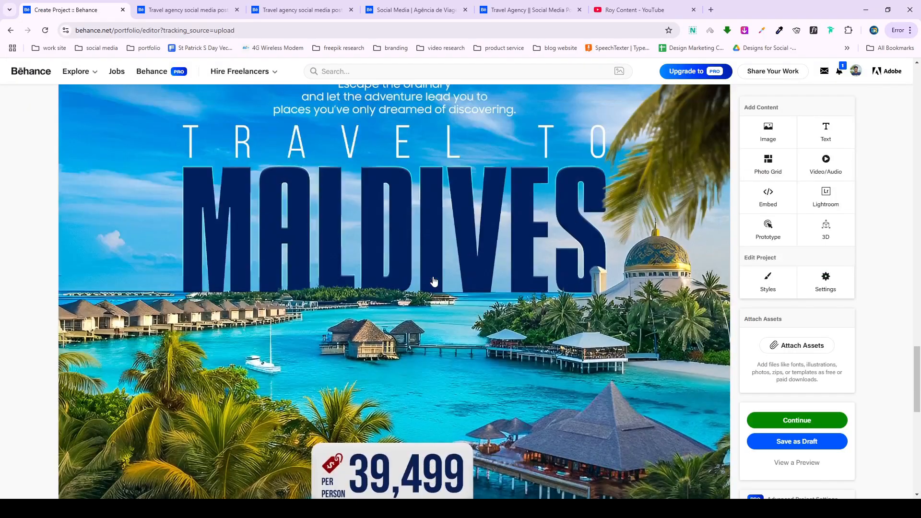
pyautogui.scroll(-10, 434, 281)
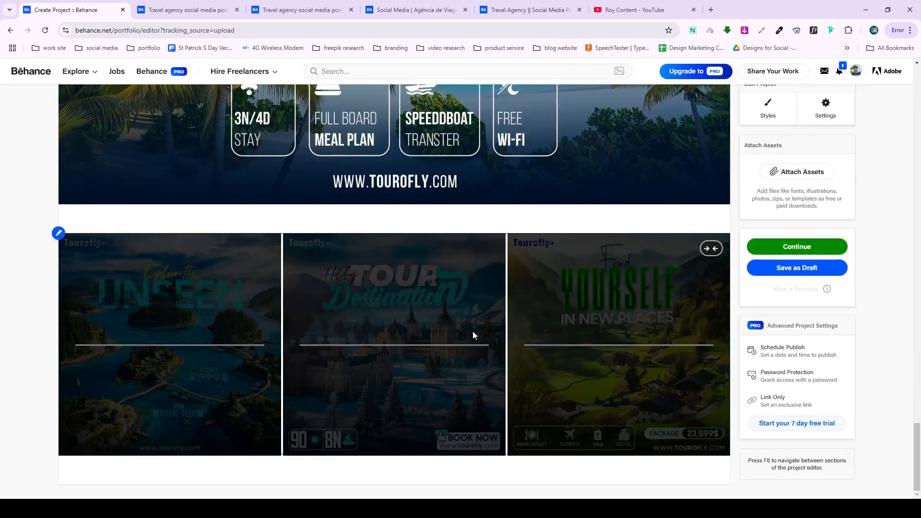
# Add "Travel agency social media post design, banner template (9)" as a full-width image below the three-photo grid.
pyautogui.scroll(3, 760, 158)
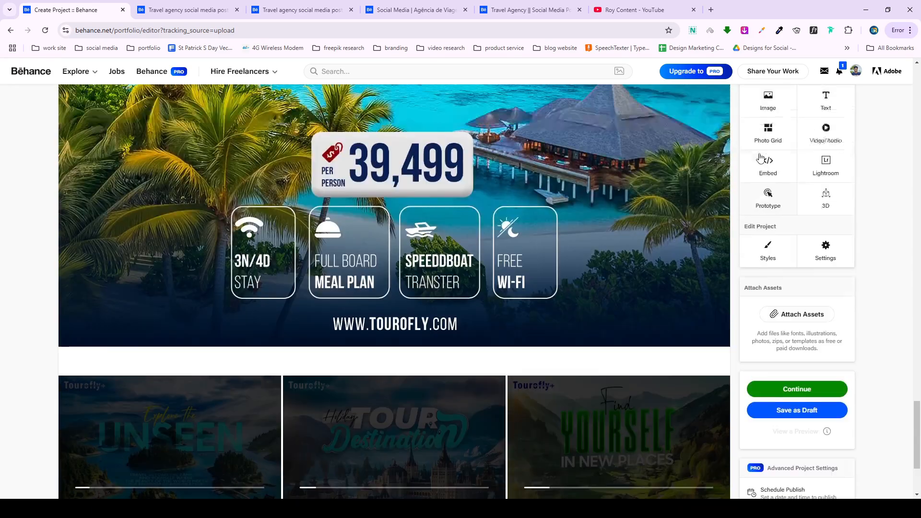
pyautogui.scroll(3, 761, 158)
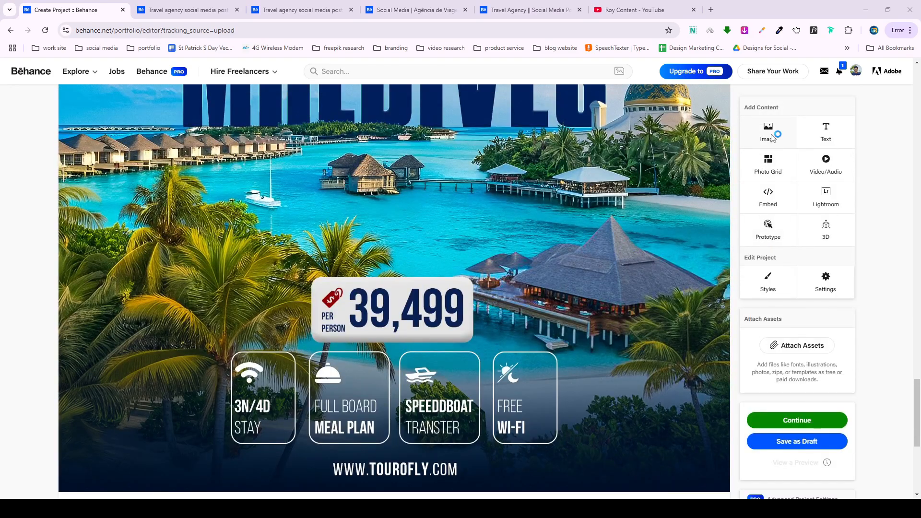
pyautogui.click(770, 136)
pyautogui.doubleClick(528, 102)
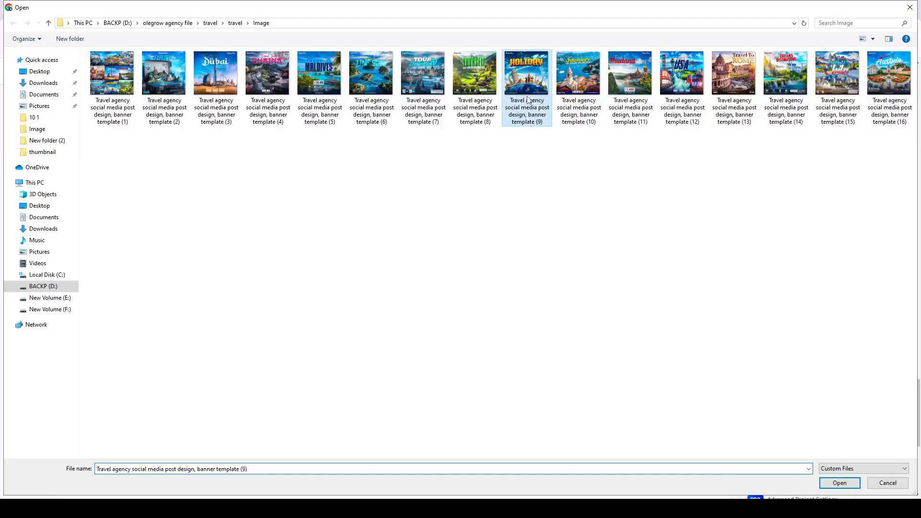
pyautogui.scroll(-8, 473, 299)
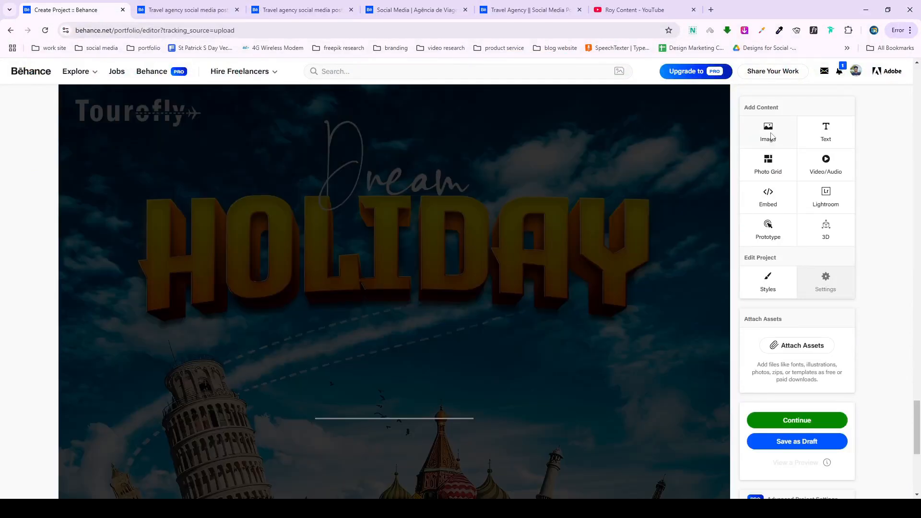
# Add "Travel agency social media post design, banner template (10)" and "(11)" as separate full-width images below the Dream Holiday image.
pyautogui.click(771, 136)
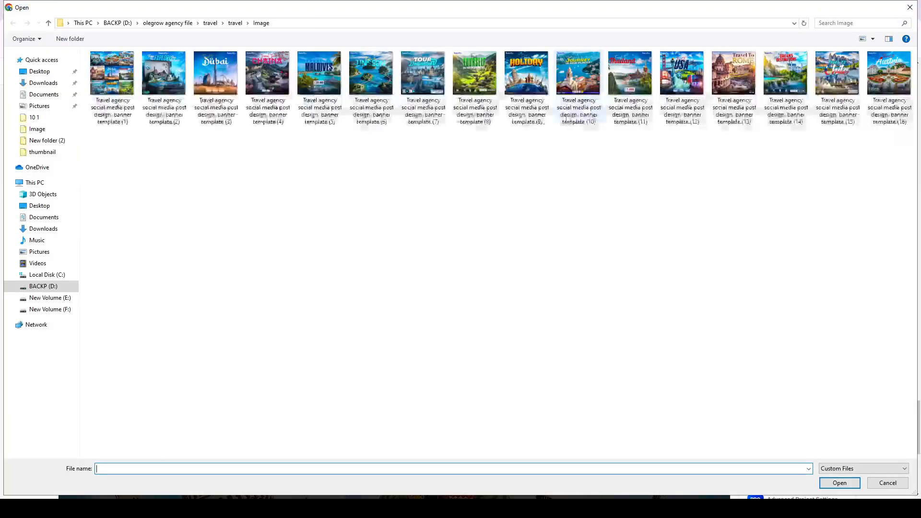
pyautogui.moveTo(578, 147); pyautogui.dragTo(645, 102)
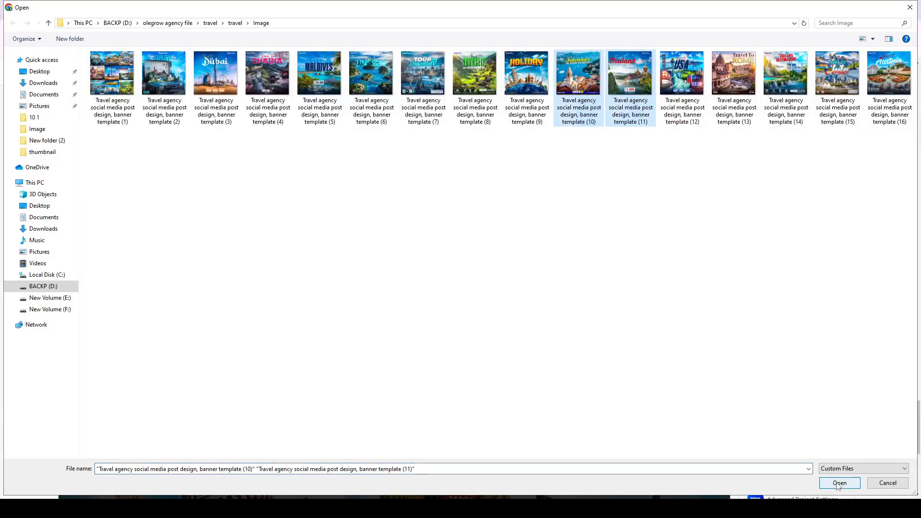
pyautogui.click(840, 483)
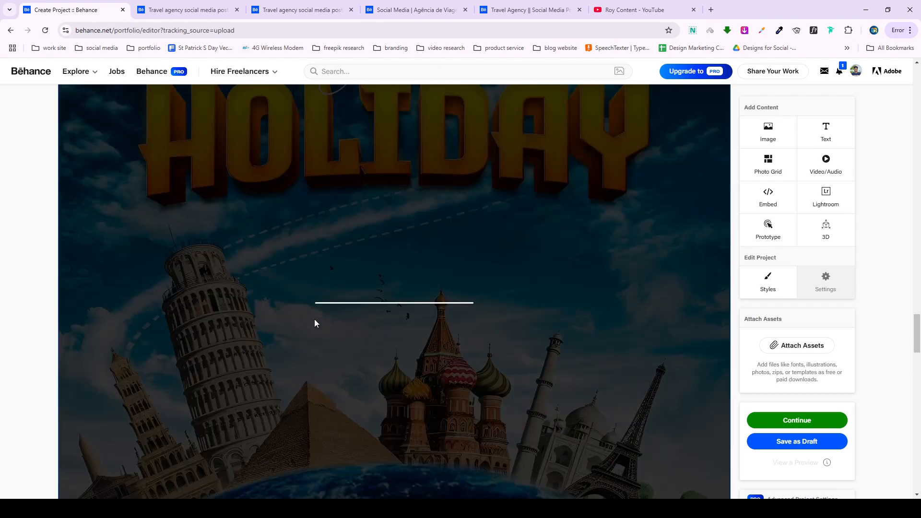
# Delete the full-width "Your Journey in New Places" and "Travel To Thailand" images from the project.
pyautogui.scroll(-10, 315, 319)
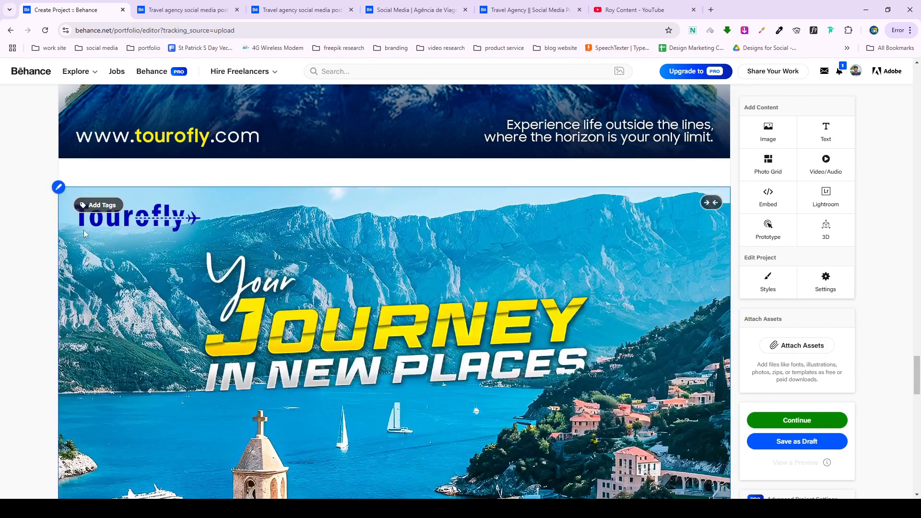
pyautogui.click(58, 188)
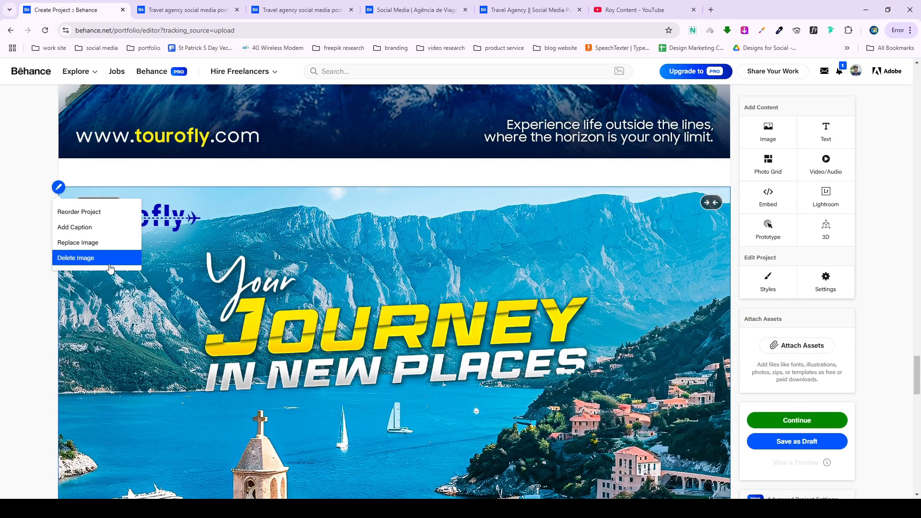
pyautogui.click(77, 258)
pyautogui.scroll(12, 107, 228)
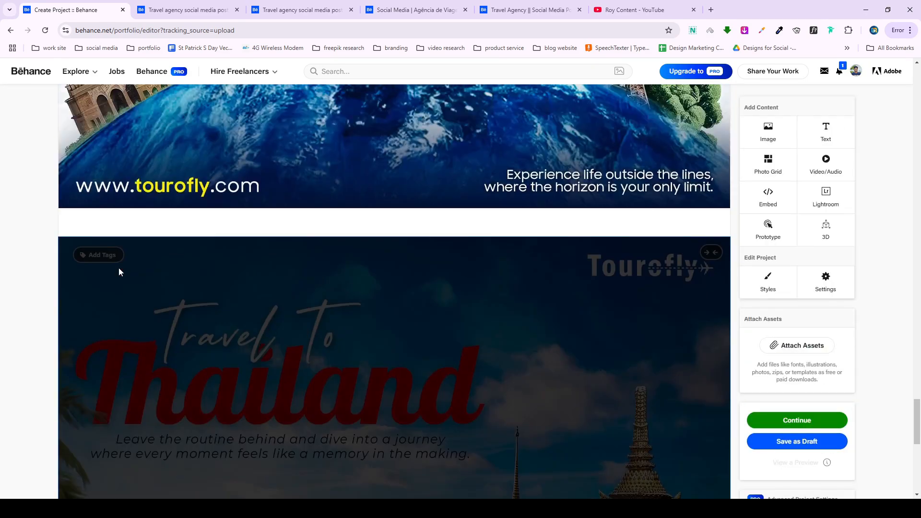
pyautogui.scroll(-5, 480, 379)
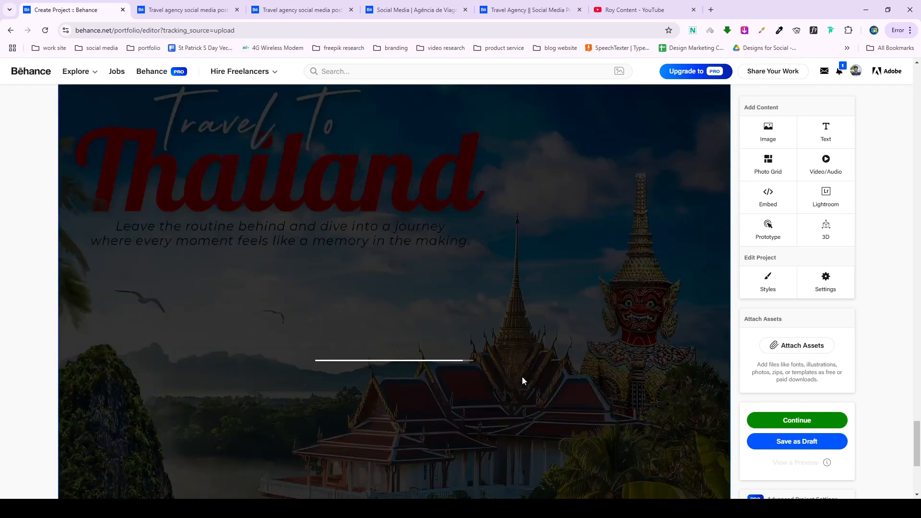
pyautogui.scroll(3, 165, 317)
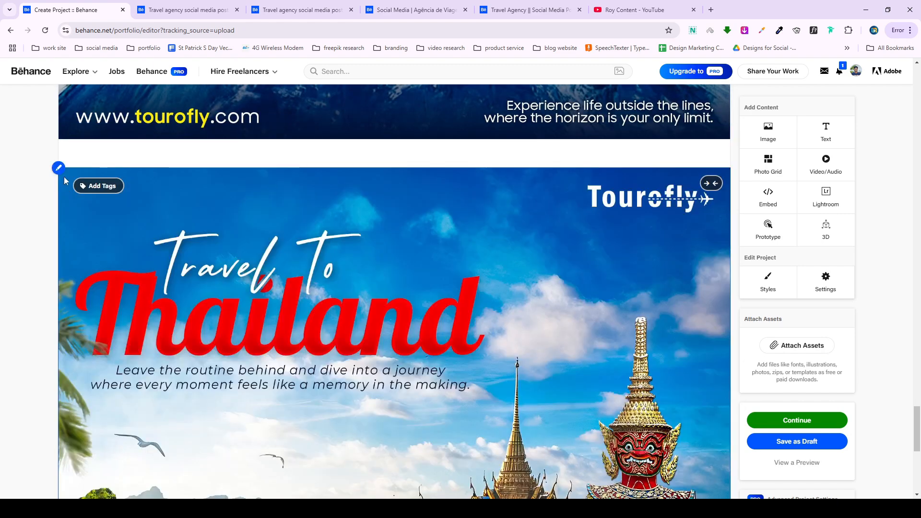
pyautogui.click(58, 167)
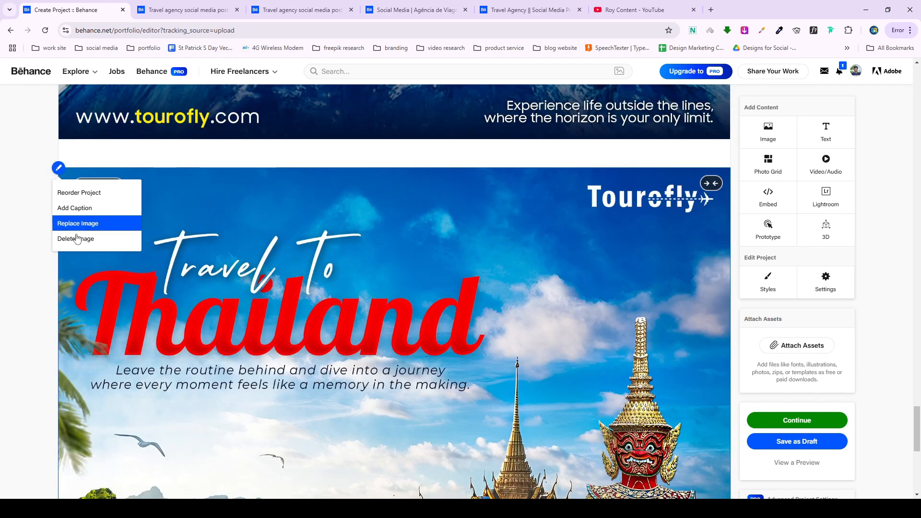
pyautogui.click(84, 243)
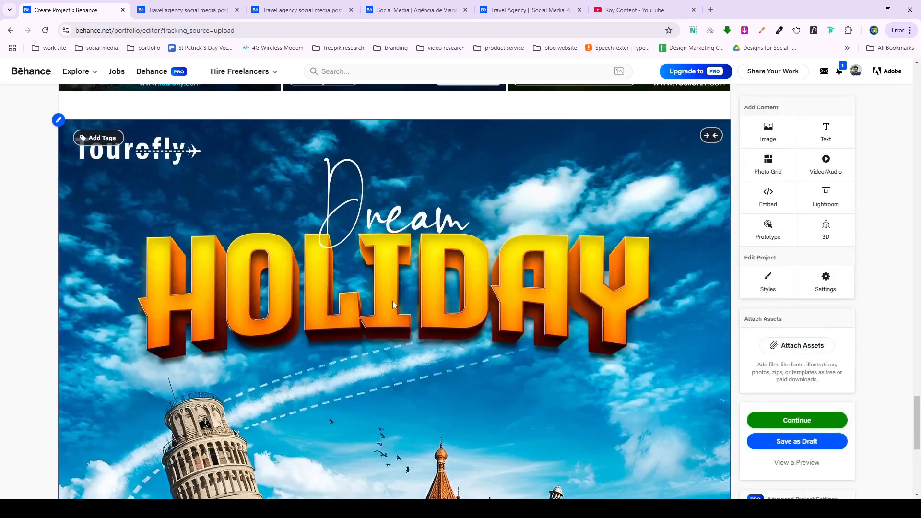
# Add a photo grid below the Dream Holiday image with "Travel agency social media post design, banner template (10)" and "(11)".
pyautogui.click(770, 165)
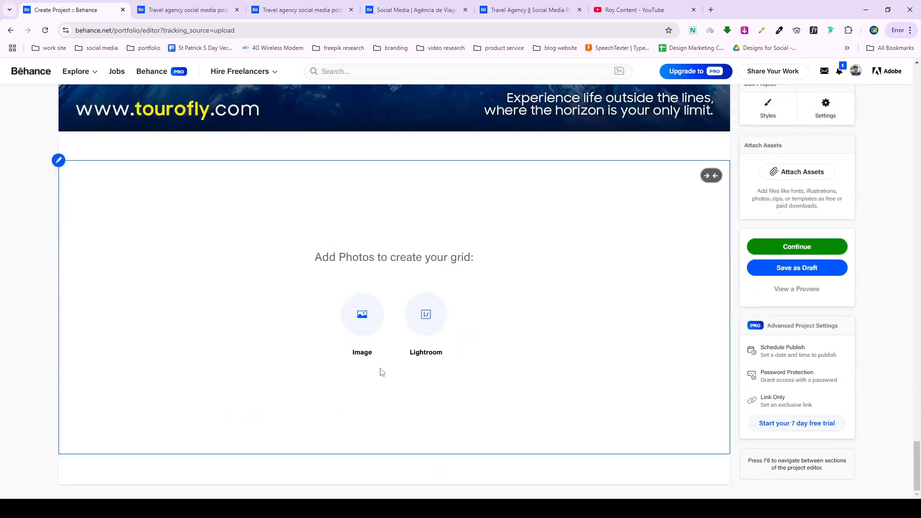
pyautogui.click(360, 333)
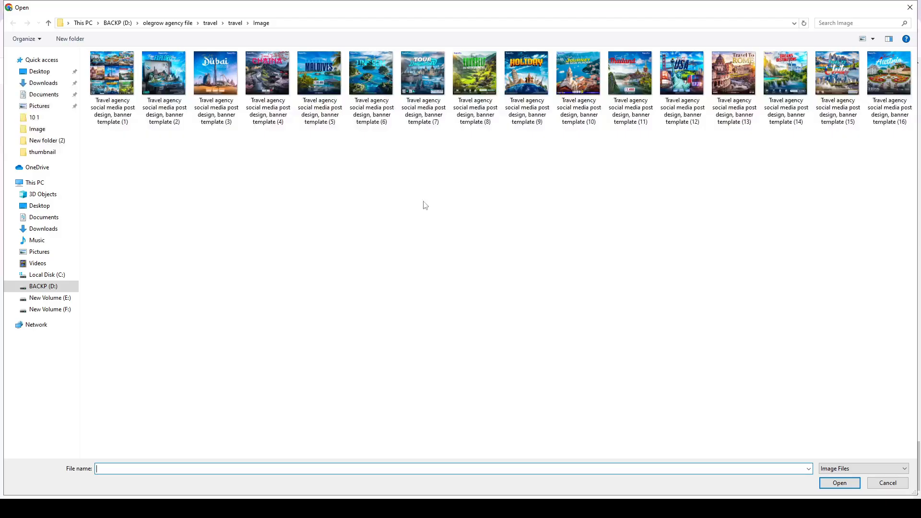
pyautogui.moveTo(581, 133); pyautogui.dragTo(642, 87)
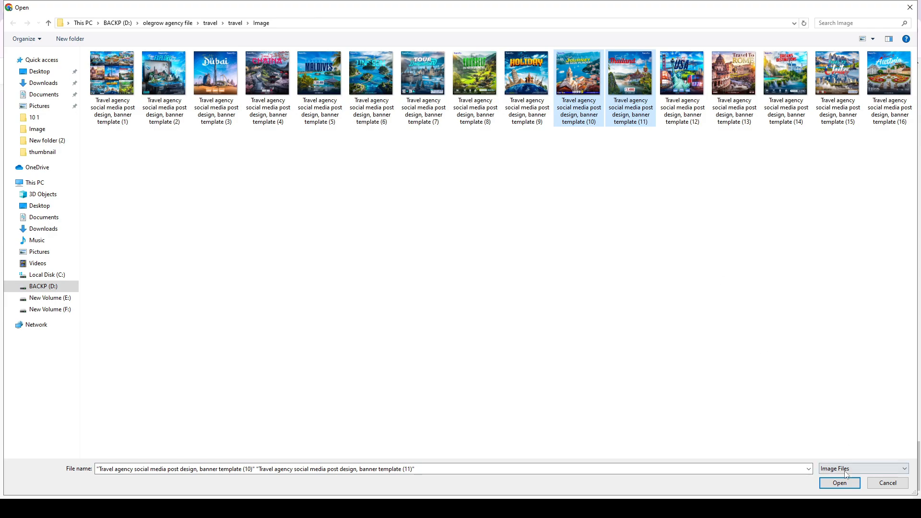
pyautogui.click(792, 472)
pyautogui.press('Return')
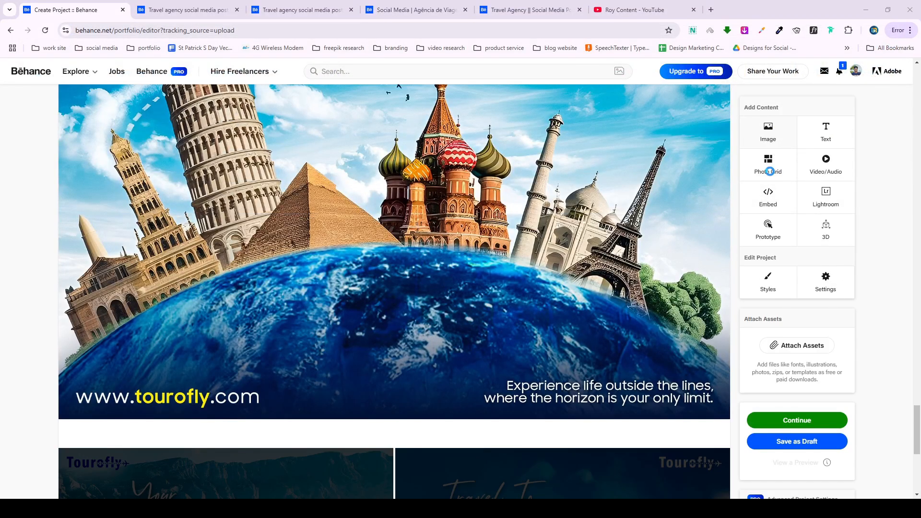
# Add "Travel agency social media post design, banner template (12)" as a full-width image below the two-photo grid.
pyautogui.click(772, 168)
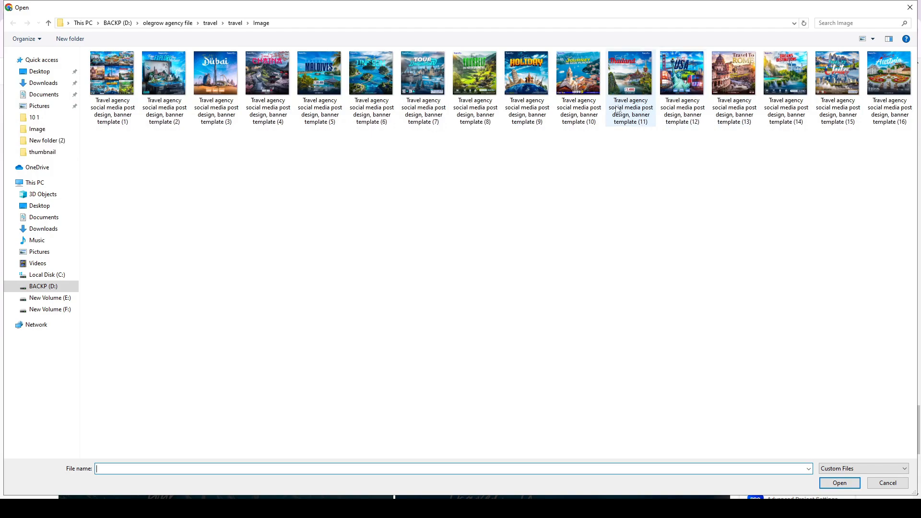
pyautogui.doubleClick(680, 91)
pyautogui.scroll(-15, 549, 257)
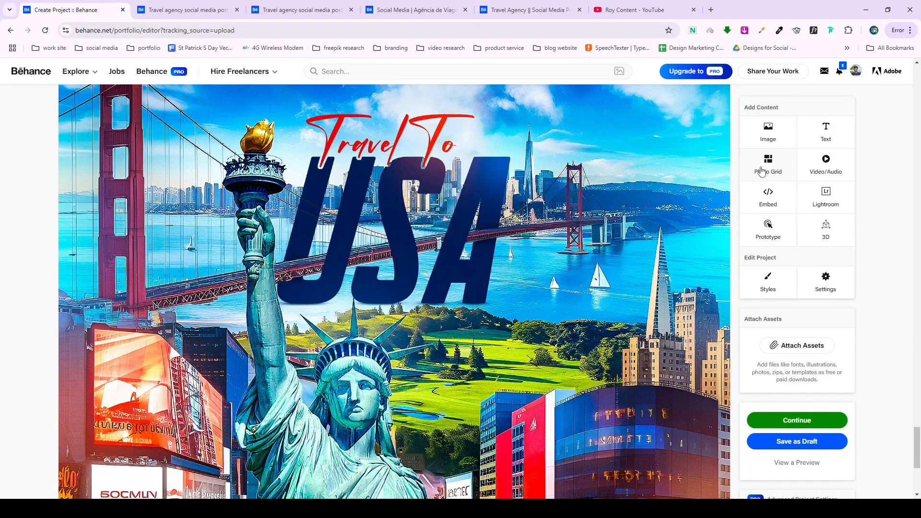
# Add a photo grid below the Travel To USA image with "Travel agency social media post design, banner template (13)", "(14)" and "(15)".
pyautogui.click(762, 171)
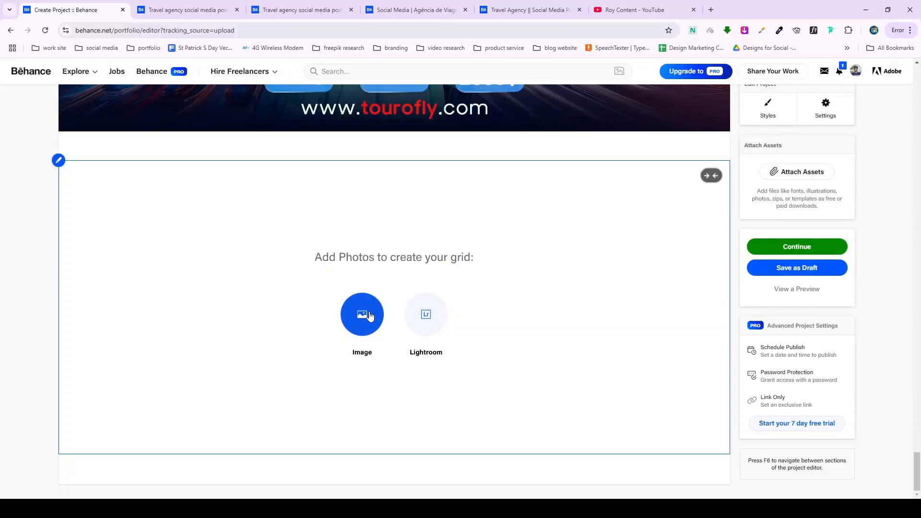
pyautogui.click(370, 315)
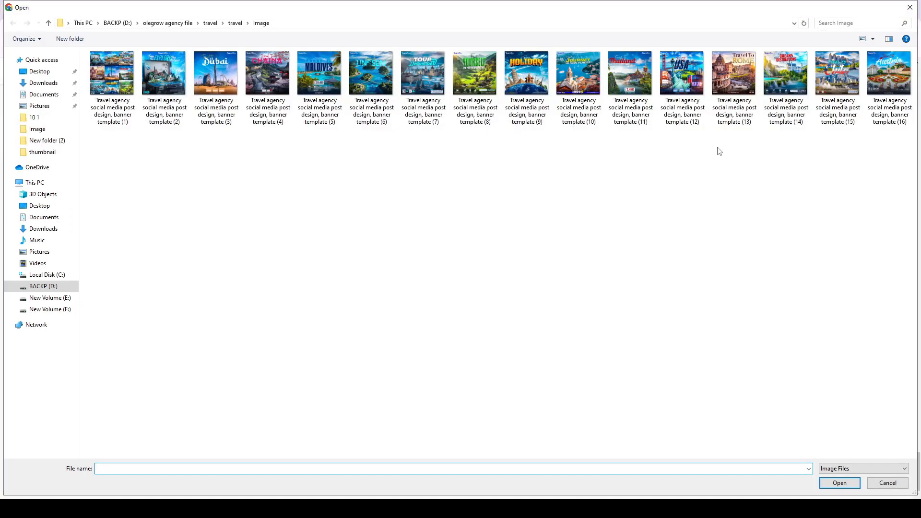
pyautogui.moveTo(723, 145); pyautogui.dragTo(844, 84)
pyautogui.click(837, 486)
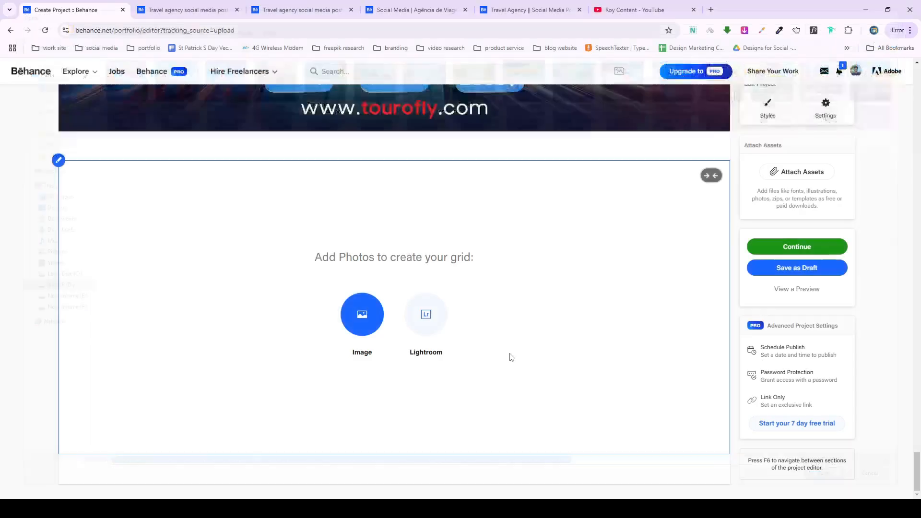
# Add "Travel agency social media post design, banner template (16)" as a full-width image below the Rome, Dreams Destinations and Chile grid.
pyautogui.scroll(5, 669, 249)
pyautogui.click(770, 133)
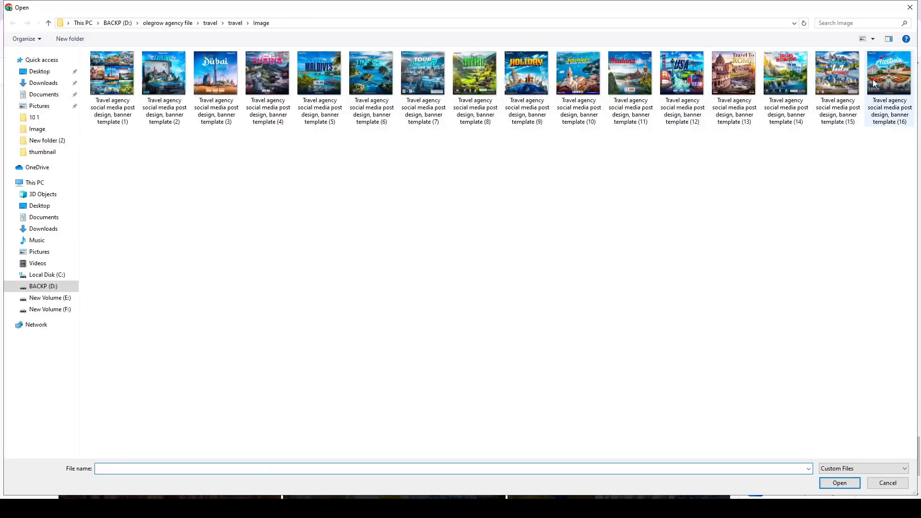
pyautogui.doubleClick(873, 84)
pyautogui.scroll(-5, 537, 258)
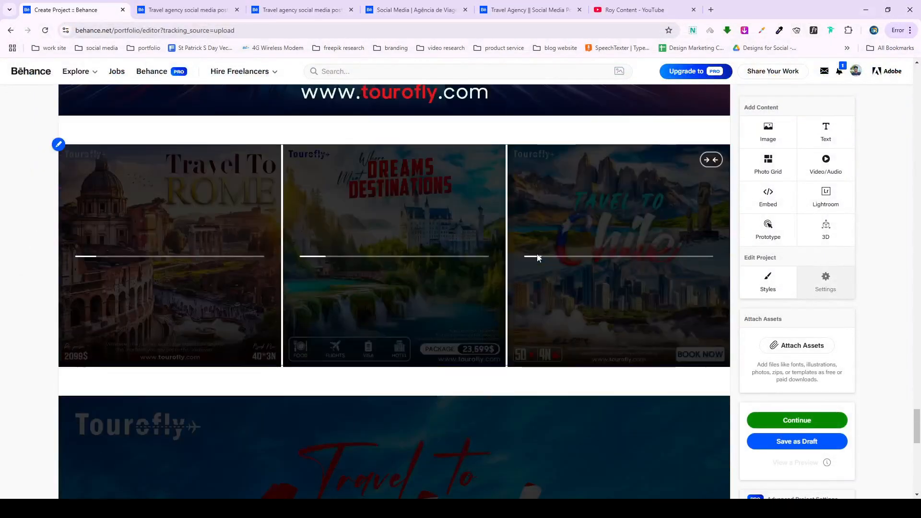
pyautogui.scroll(-5, 416, 238)
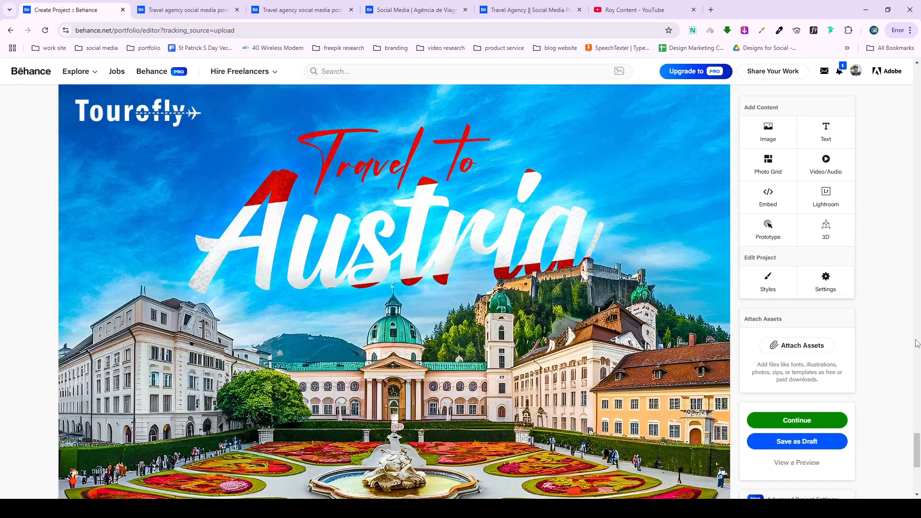
# Set the content spacing in the project styles to 6 px.
pyautogui.moveTo(919, 449); pyautogui.dragTo(918, 122)
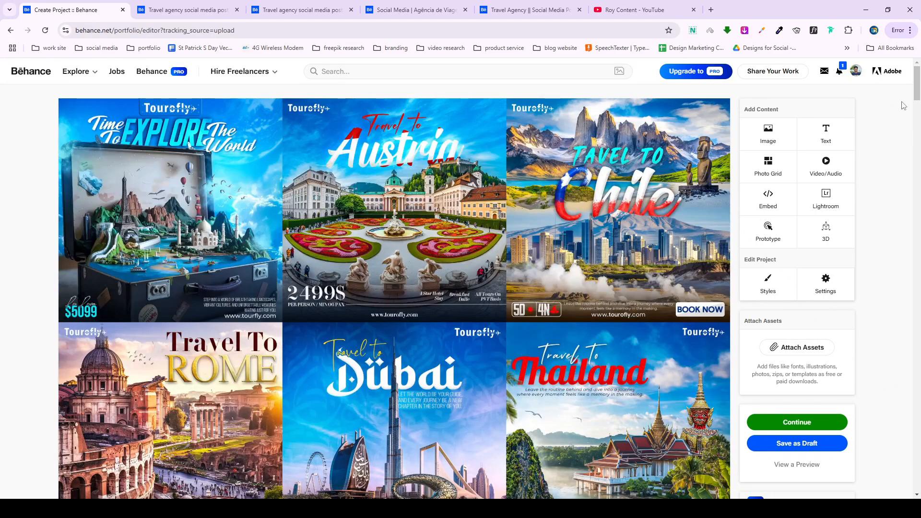
pyautogui.moveTo(917, 88); pyautogui.dragTo(919, 481)
pyautogui.scroll(3, 542, 374)
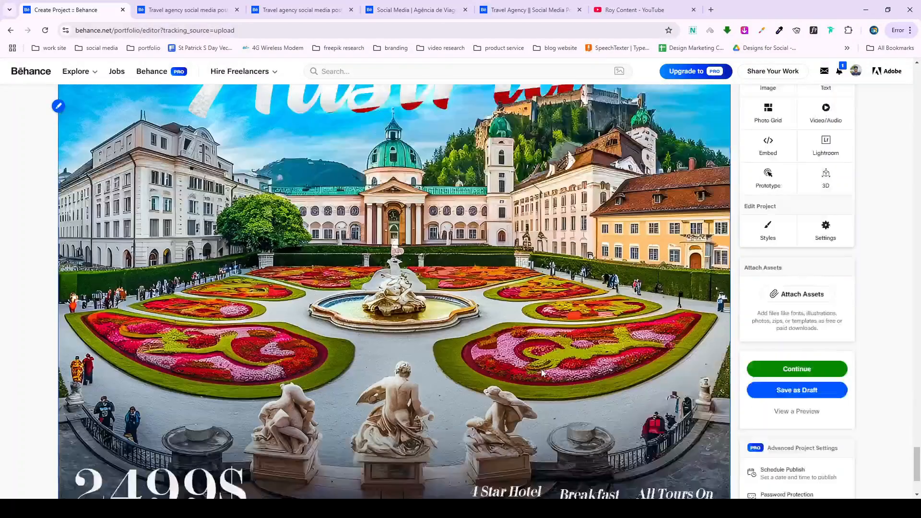
pyautogui.scroll(10, 542, 374)
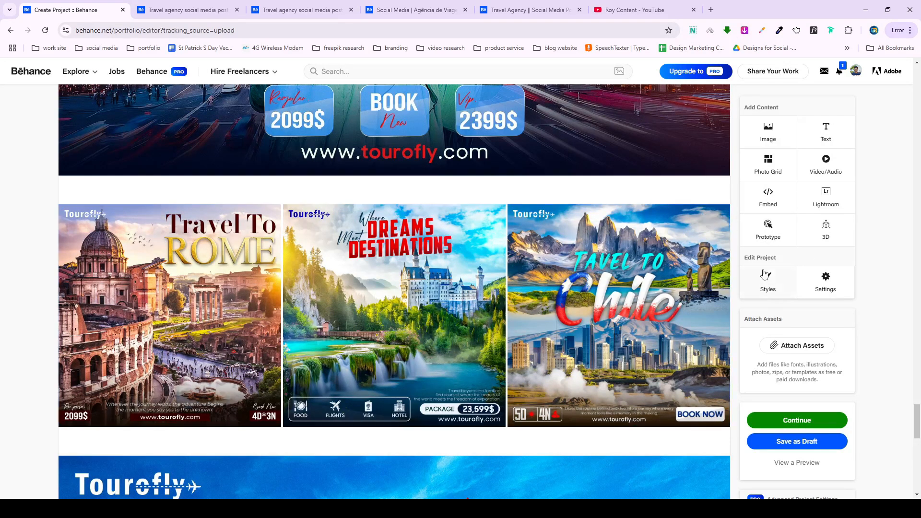
pyautogui.moveTo(356, 257)
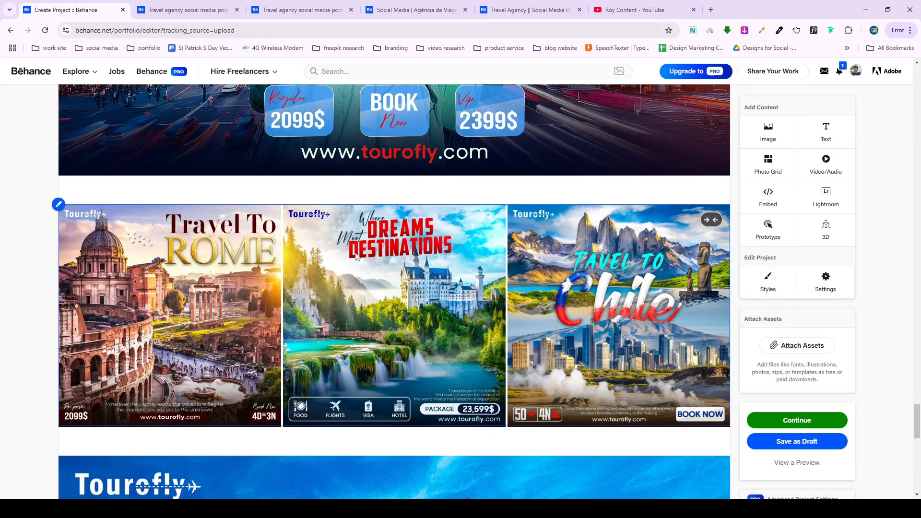
pyautogui.click(769, 280)
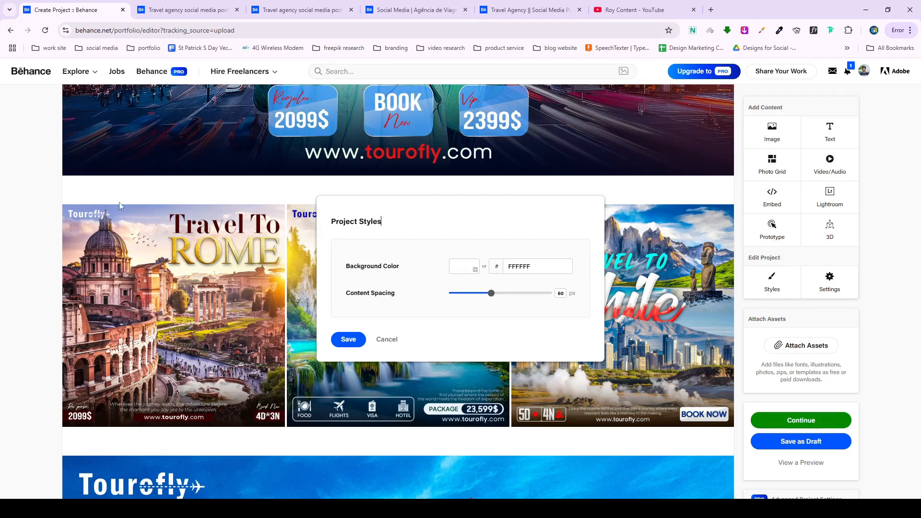
pyautogui.moveTo(490, 293); pyautogui.dragTo(458, 299)
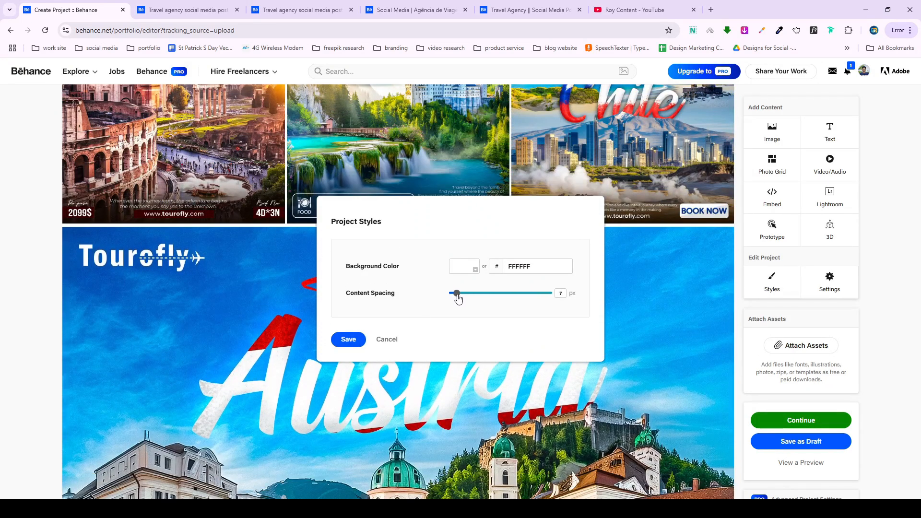
pyautogui.click(556, 295)
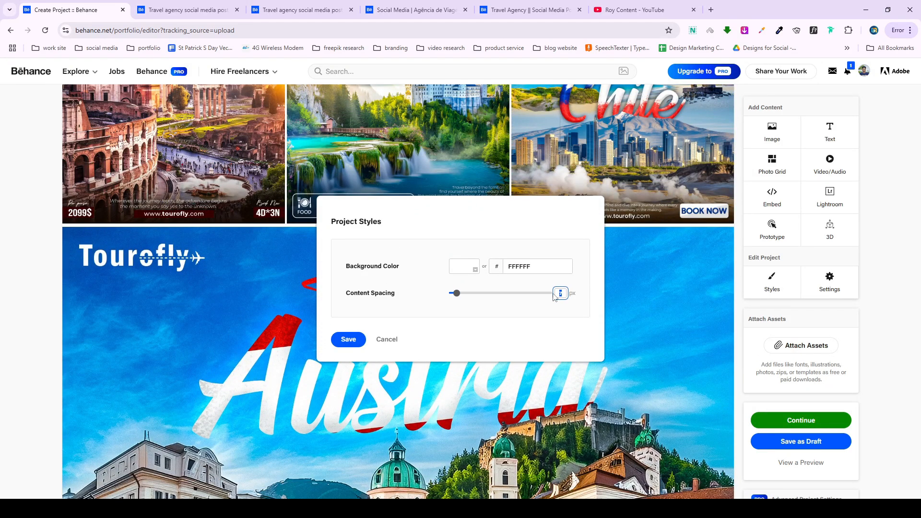
pyautogui.write('6')
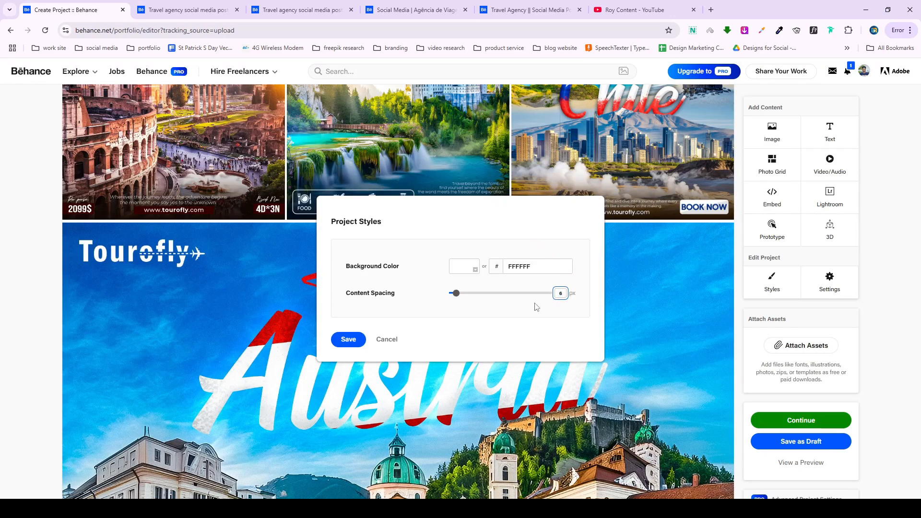
# Try red as the project background color, return it to white (FFFFFF) and save the project styles.
pyautogui.click(465, 266)
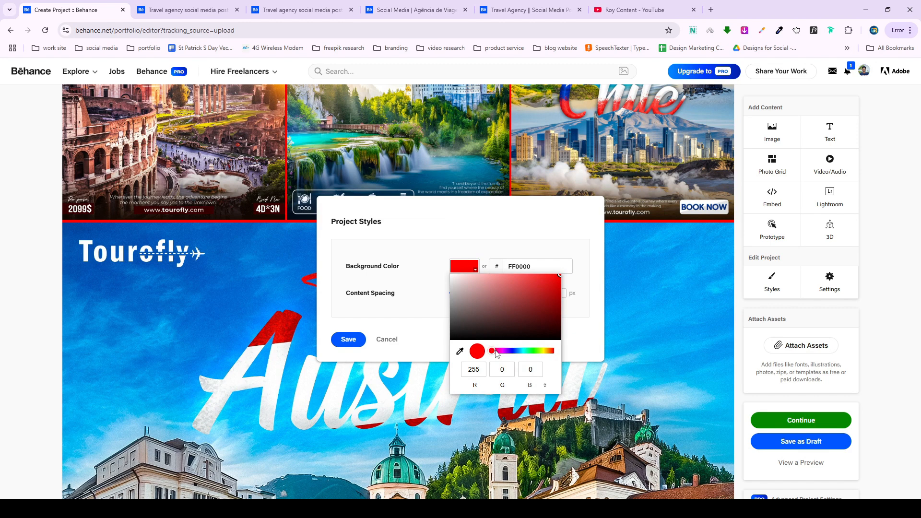
pyautogui.moveTo(490, 351); pyautogui.dragTo(554, 352)
pyautogui.moveTo(482, 301); pyautogui.dragTo(418, 260)
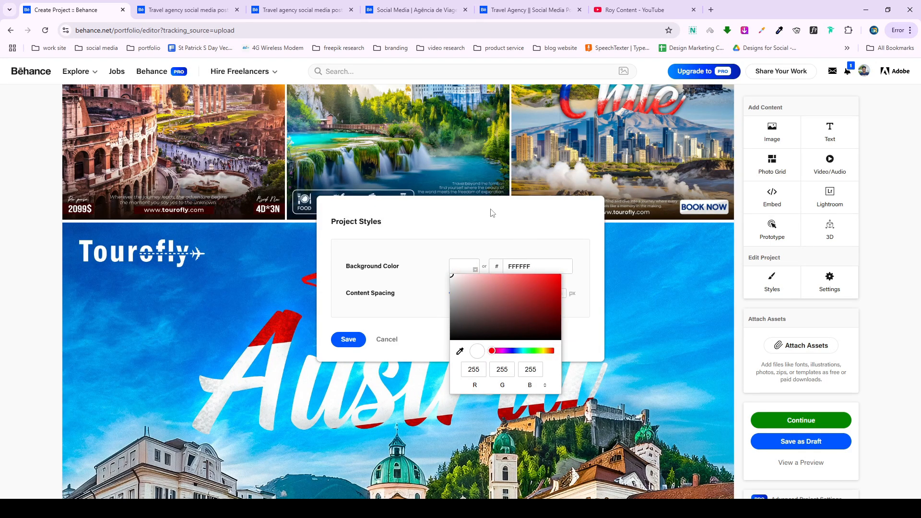
pyautogui.click(353, 340)
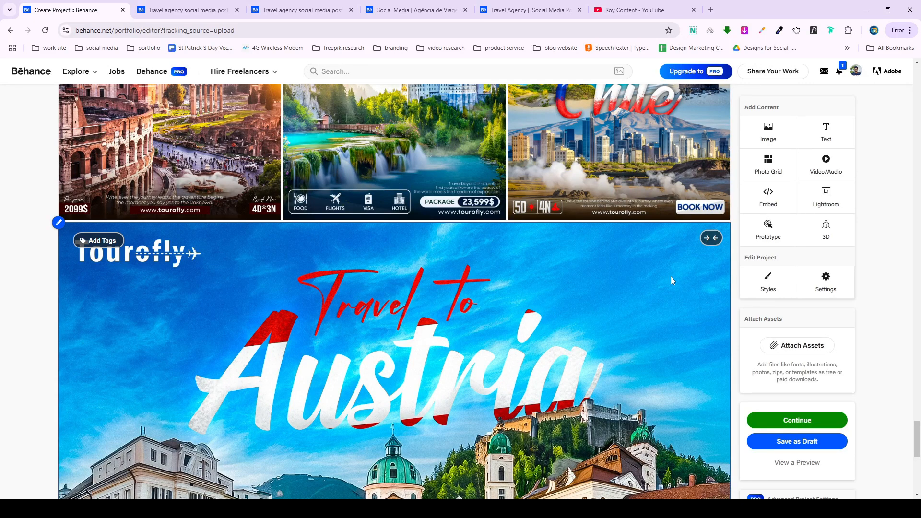
# Compare the opening and closing text sections of the reference travel agency projects.
pyautogui.scroll(5, 848, 274)
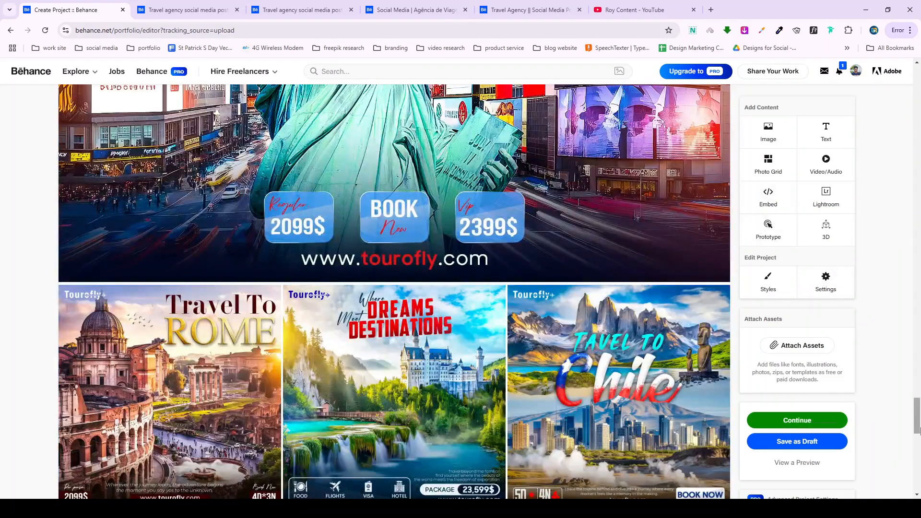
pyautogui.moveTo(917, 426); pyautogui.dragTo(917, 109)
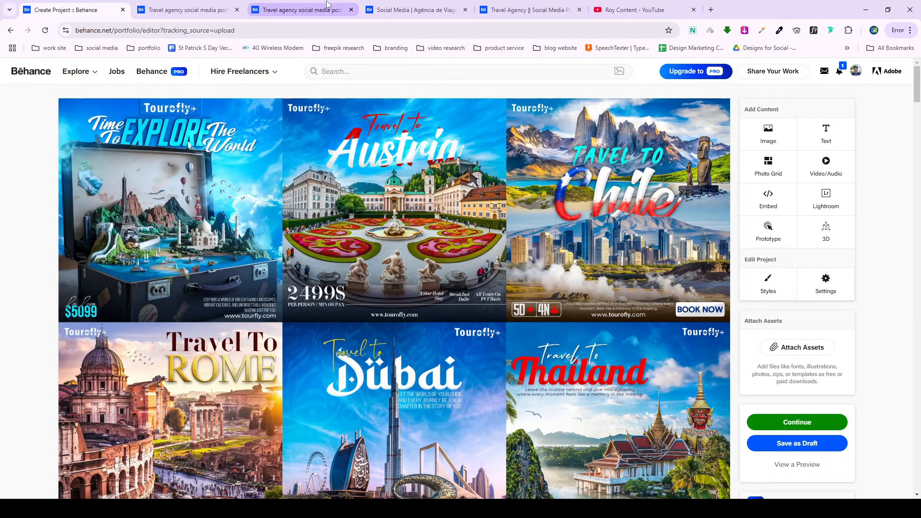
pyautogui.click(328, 5)
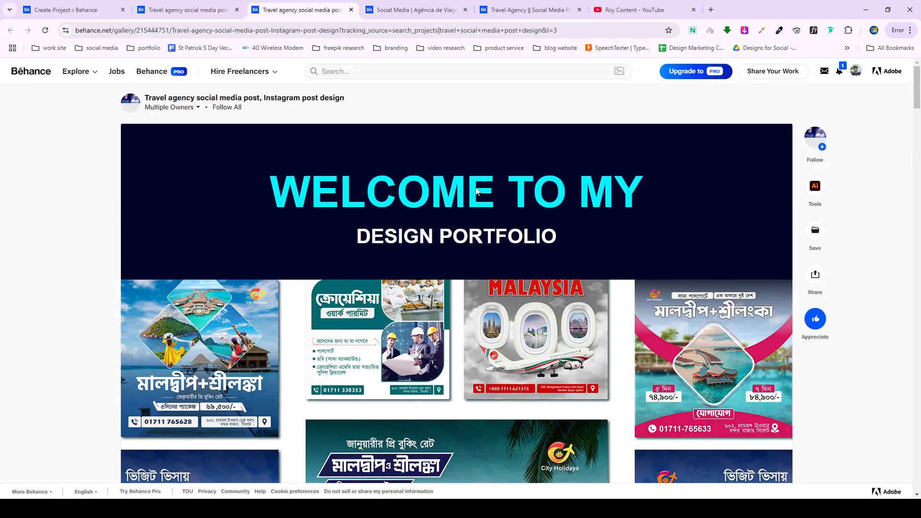
pyautogui.click(394, 5)
pyautogui.hotkey('ctrl', '2')
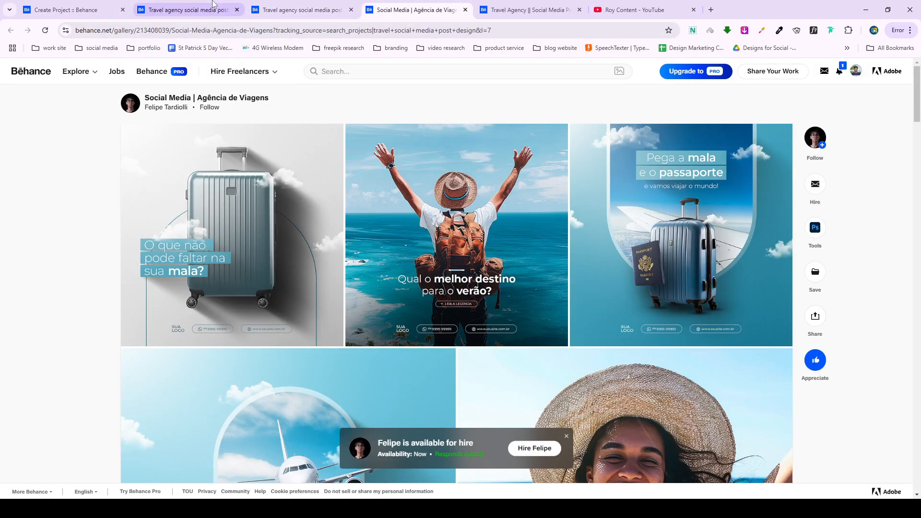
pyautogui.scroll(5, 361, 238)
pyautogui.moveTo(917, 214); pyautogui.dragTo(917, 360)
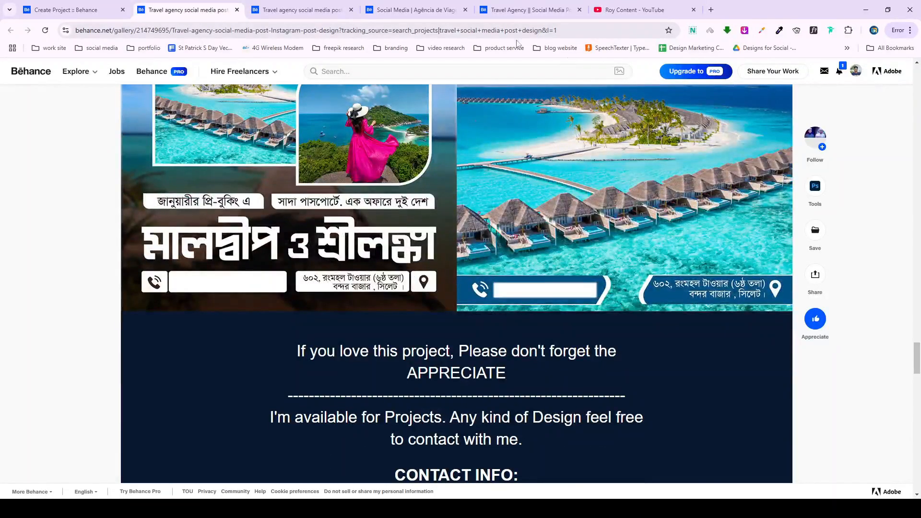
# Examine the contact links heading the "Travel Agency || Social Media Post Design" project and return to the project editor.
pyautogui.click(527, 10)
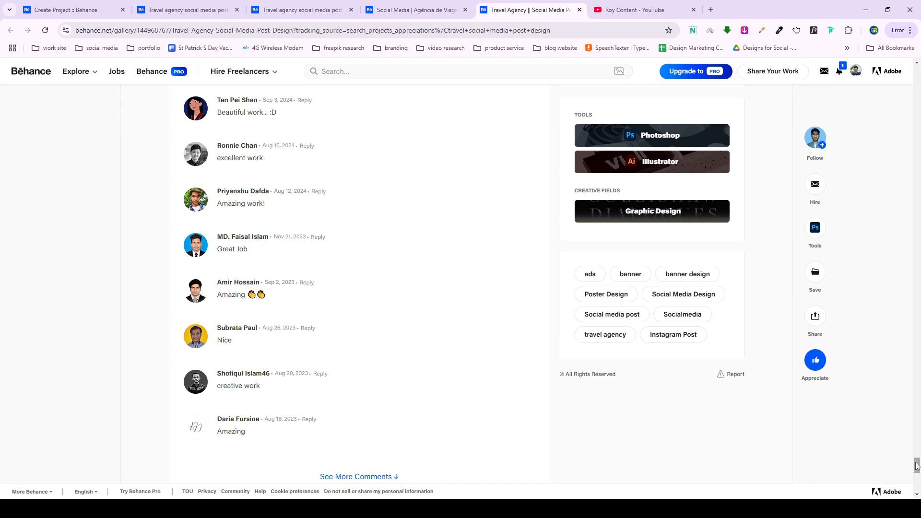
pyautogui.moveTo(917, 465); pyautogui.dragTo(917, 73)
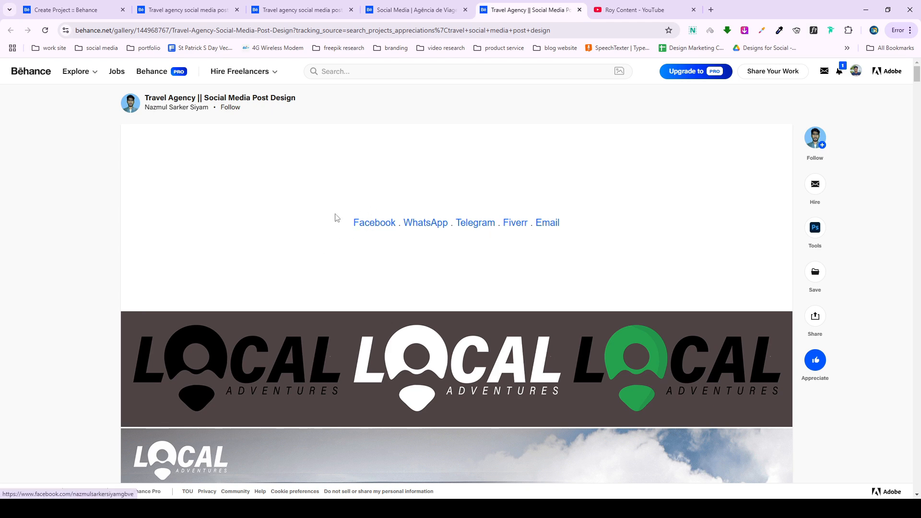
pyautogui.click(370, 195)
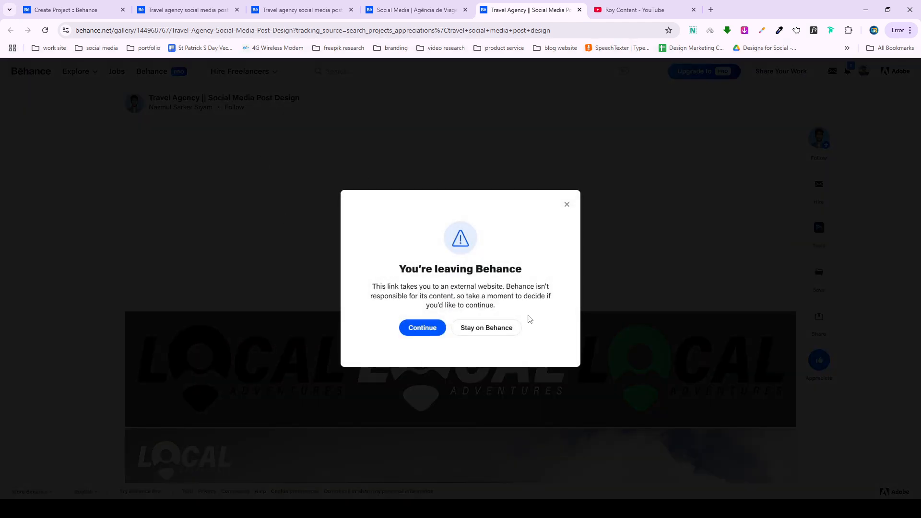
pyautogui.click(568, 207)
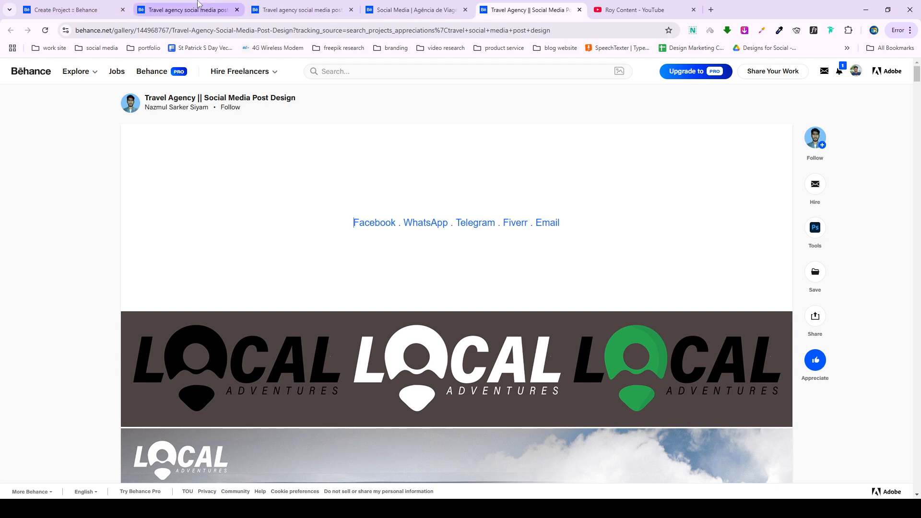
pyautogui.click(96, 10)
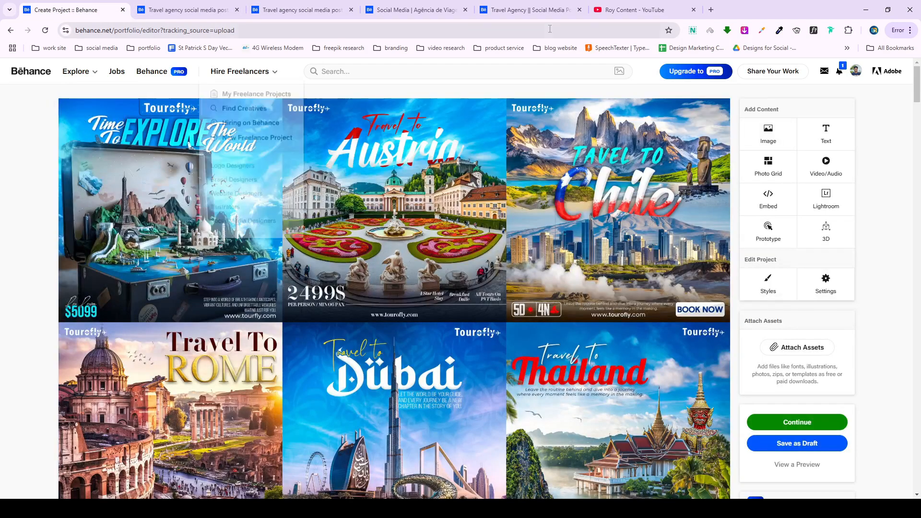
pyautogui.click(169, 6)
pyautogui.click(72, 9)
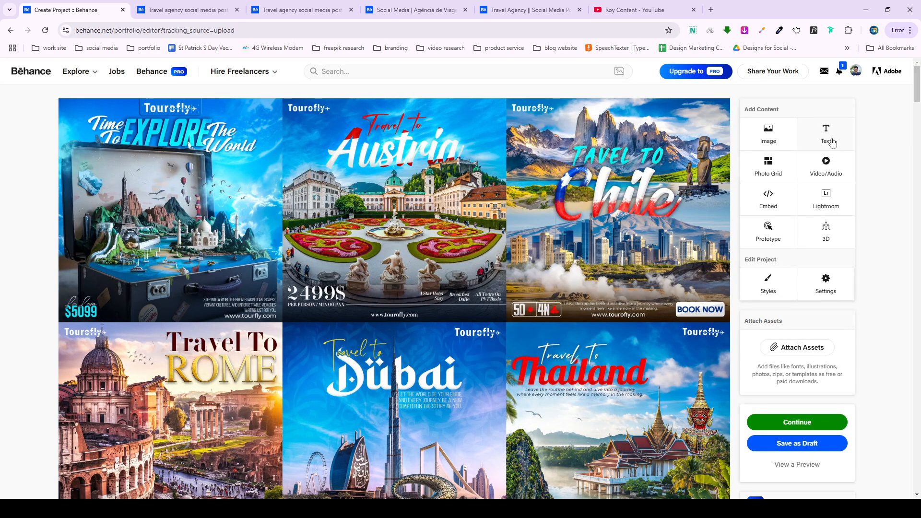
# Add a text block at the end of the project, below the Travel to Austria image.
pyautogui.scroll(-3, 428, 152)
pyautogui.scroll(-15, 429, 152)
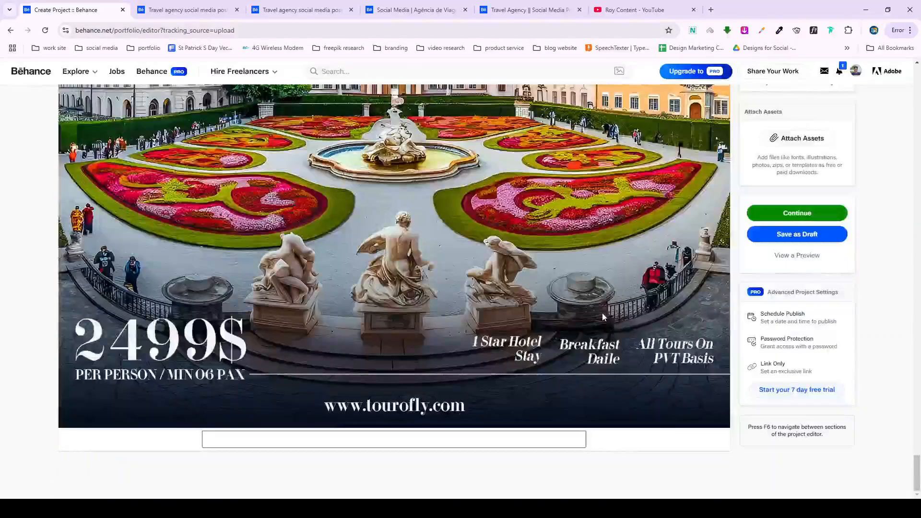
pyautogui.click(361, 447)
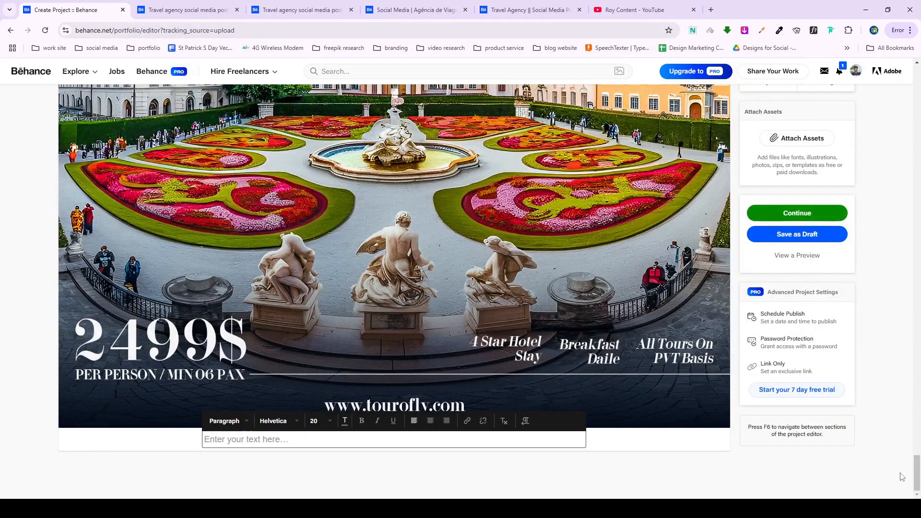
# Insert a text block at the very start of the project, above the first travel collage image.
pyautogui.click(918, 389)
pyautogui.scroll(15, 448, 329)
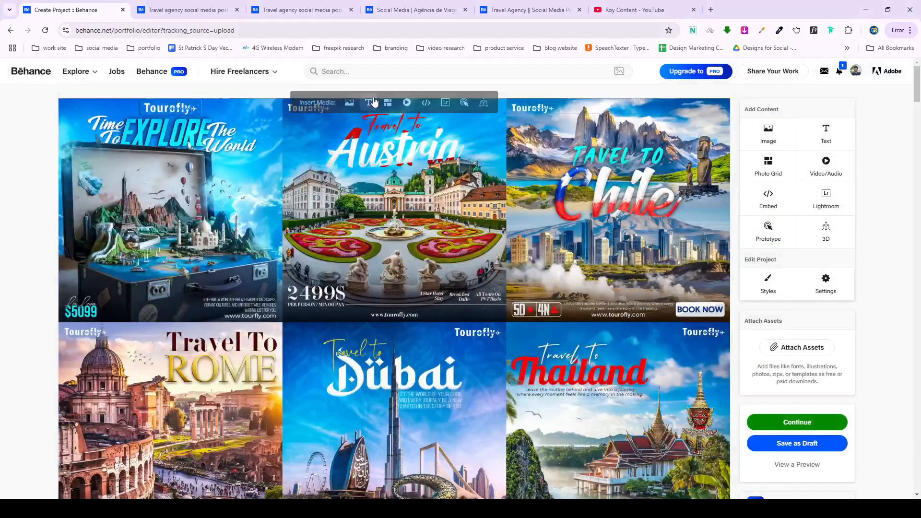
pyautogui.moveTo(389, 98)
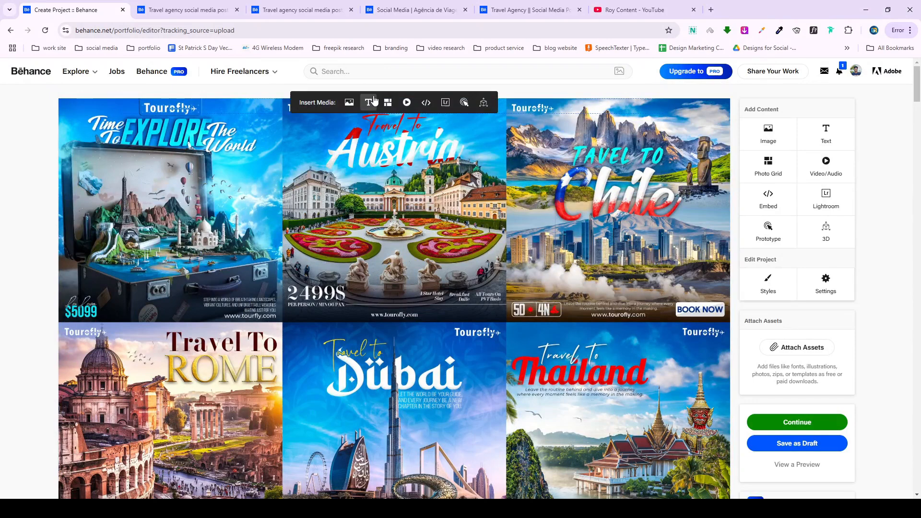
pyautogui.click(369, 103)
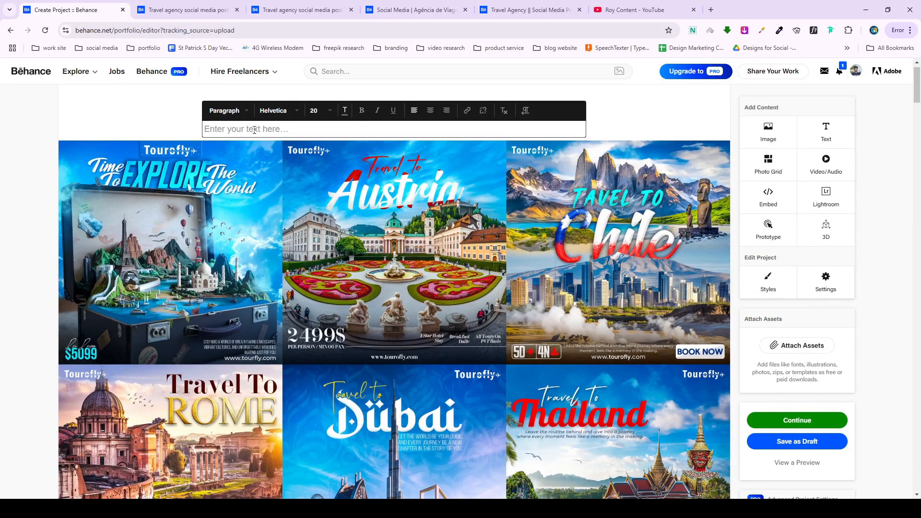
# Enter "Facebook" in the opening text block and format it as a Header.
pyautogui.write('Facebook')
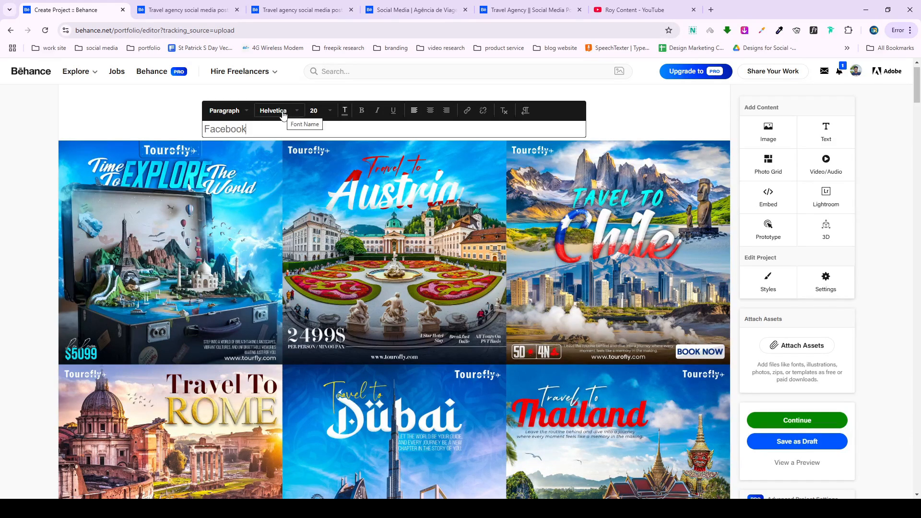
pyautogui.click(224, 110)
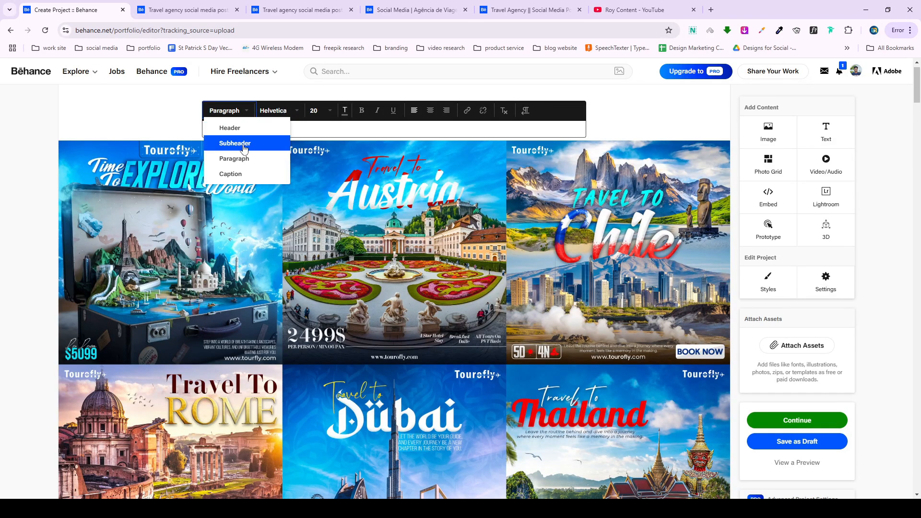
pyautogui.click(230, 128)
pyautogui.click(296, 113)
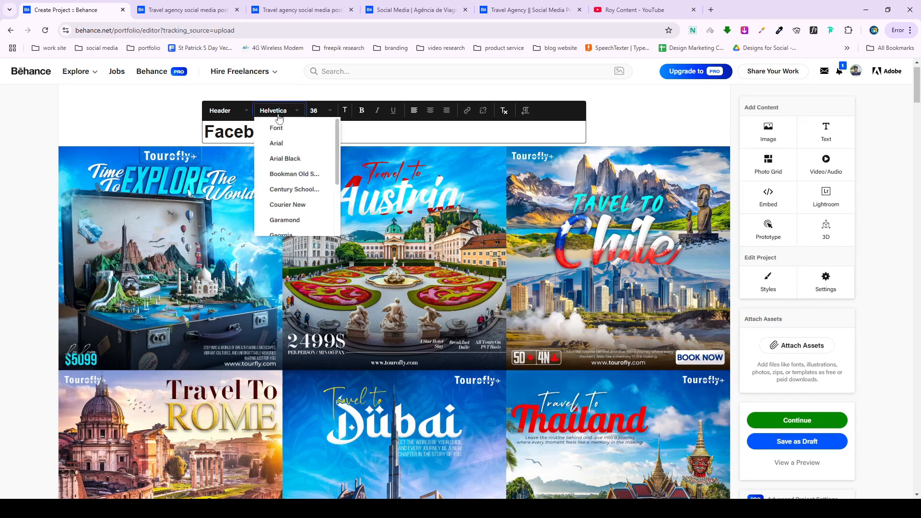
pyautogui.click(330, 112)
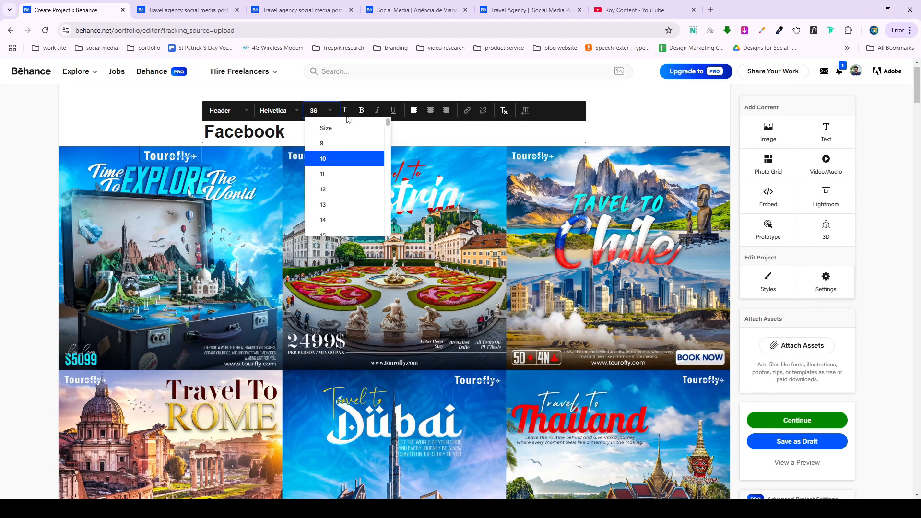
pyautogui.click(362, 113)
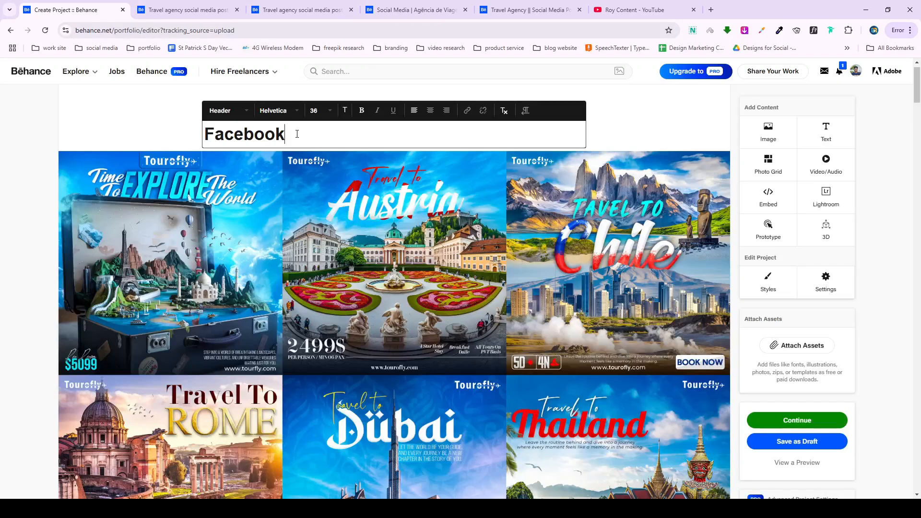
# Open the link settings for the "Facebook" heading and cancel without adding an address.
pyautogui.moveTo(303, 134); pyautogui.dragTo(200, 138)
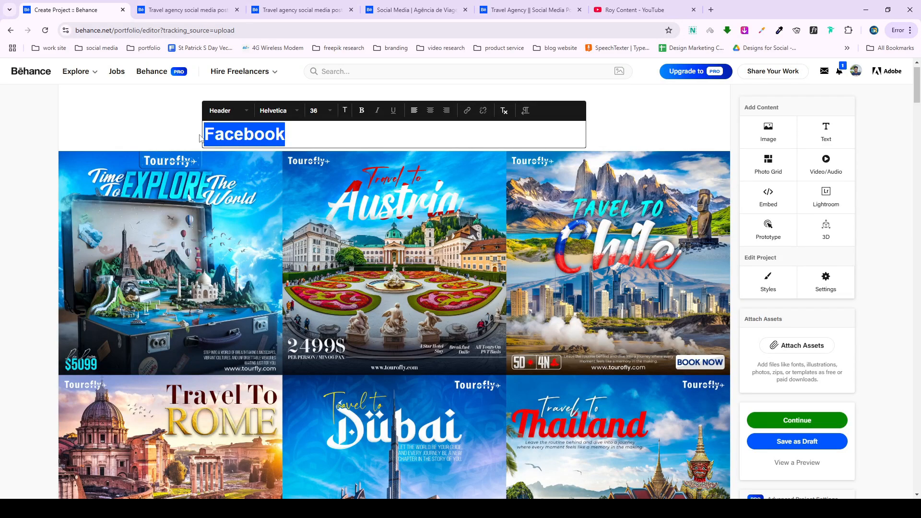
pyautogui.click(467, 111)
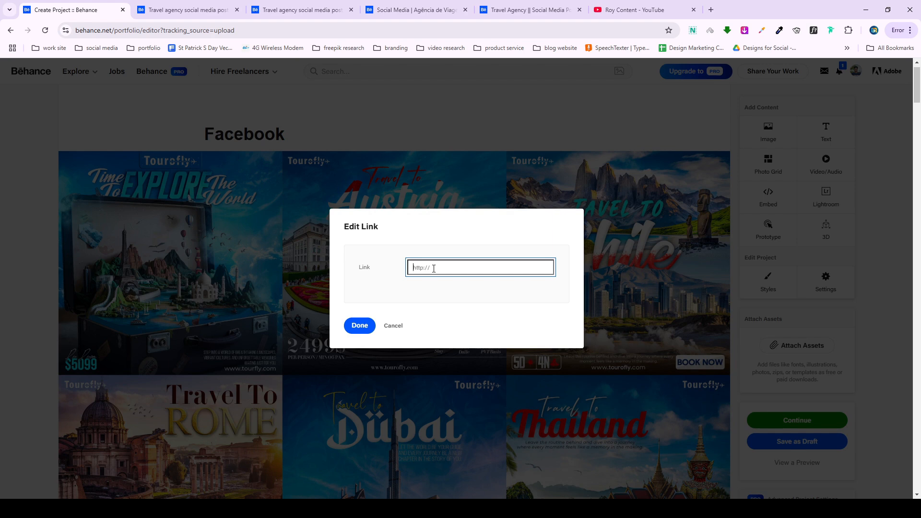
pyautogui.click(394, 326)
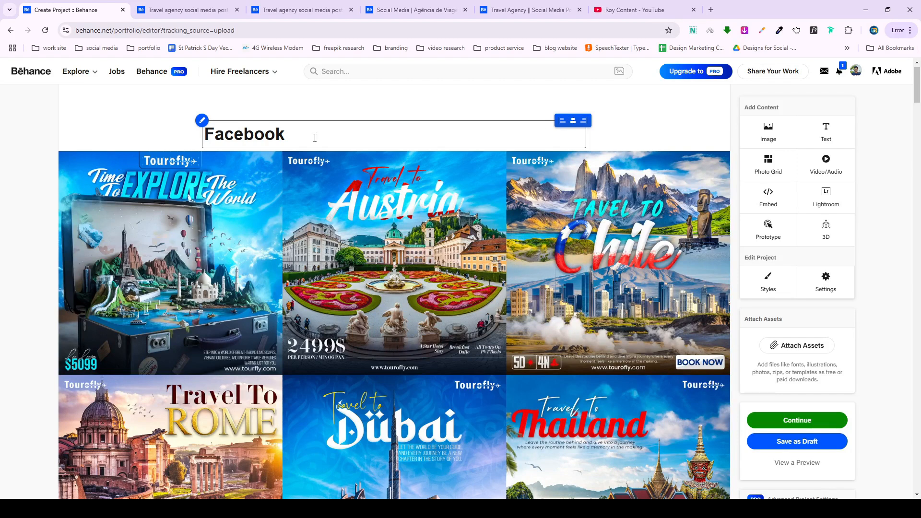
# Delete the "Facebook" heading and remove the empty text block above the travel collage.
pyautogui.moveTo(315, 138); pyautogui.dragTo(161, 139)
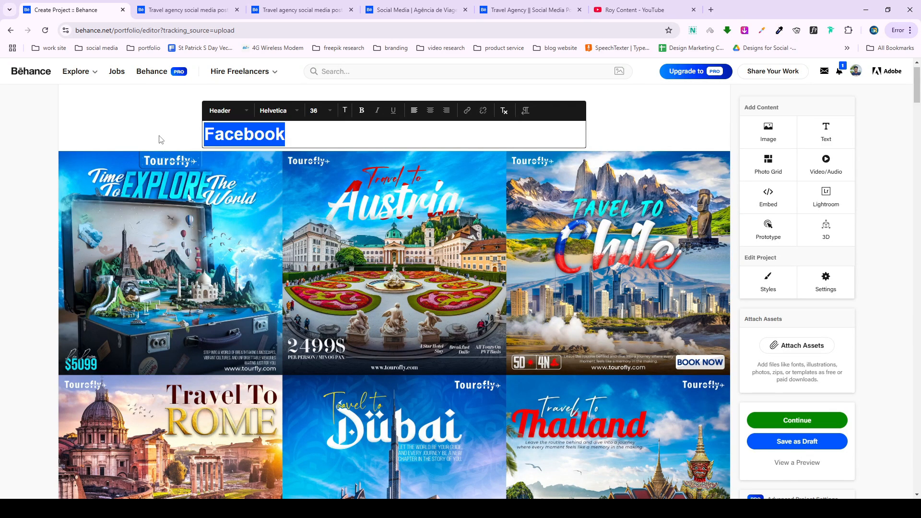
pyautogui.press('BackSpace')
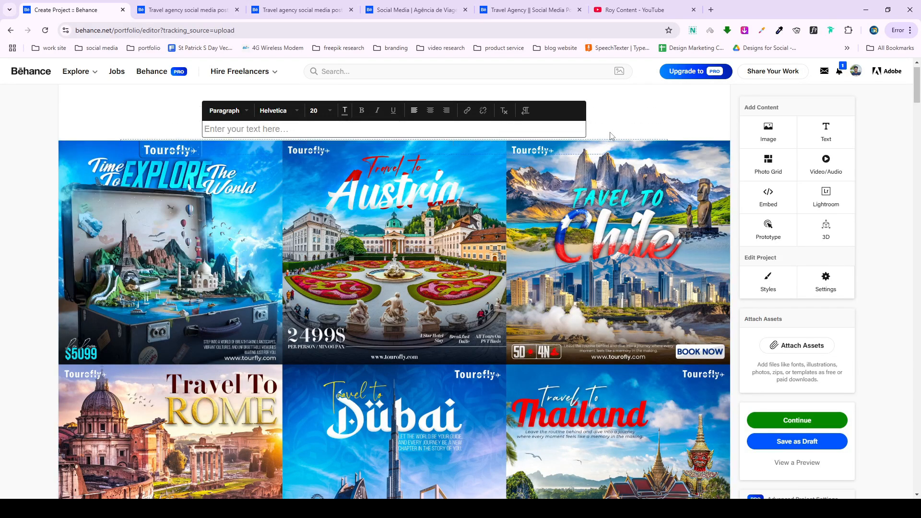
pyautogui.click(684, 110)
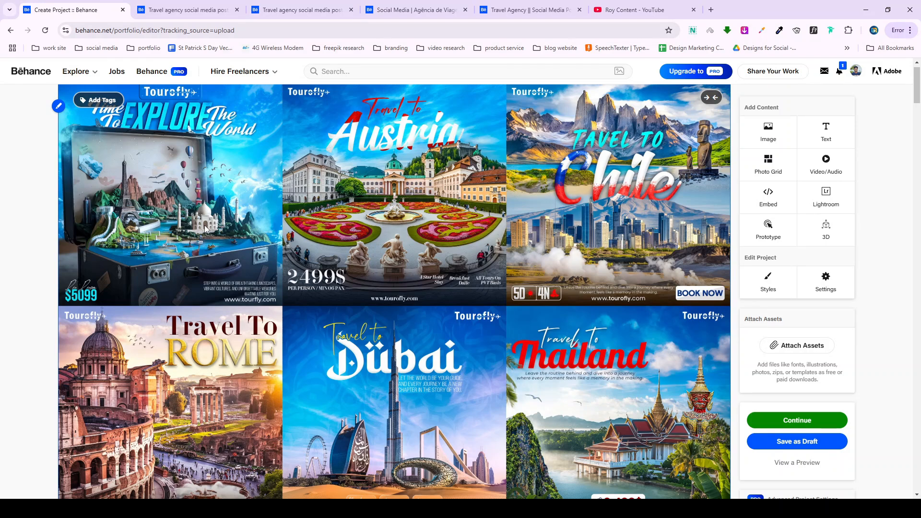
# Tag the opening collage with banner design, travel agency, instagram post, social media, poster design, travel and turism, ads, advertising and social media post design.
pyautogui.scroll(1, 157, 186)
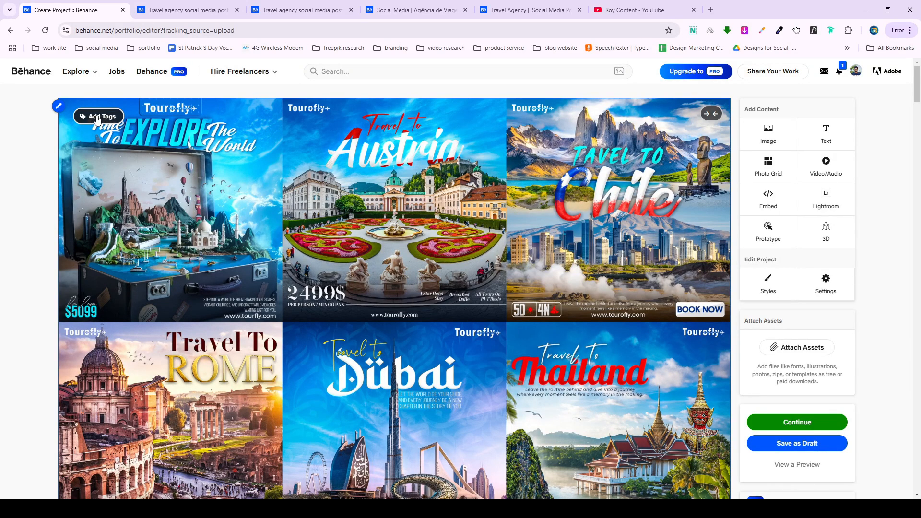
pyautogui.click(96, 117)
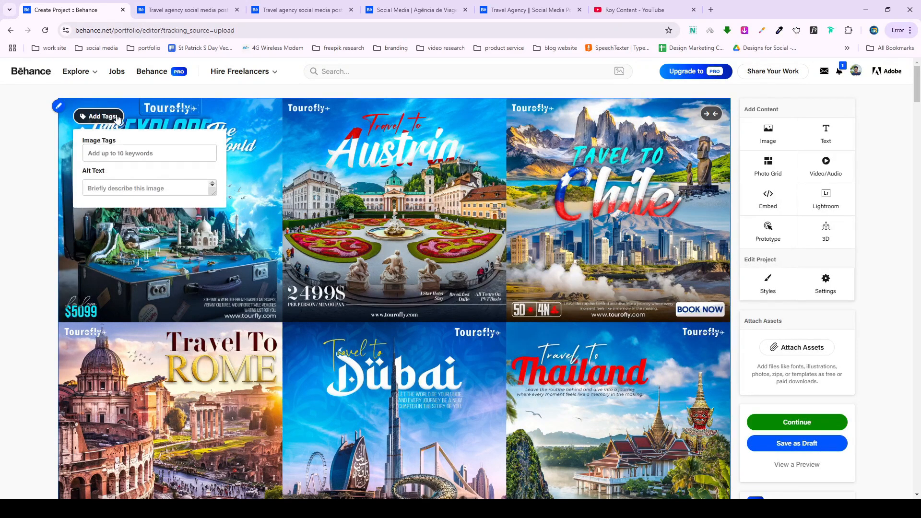
pyautogui.click(98, 153)
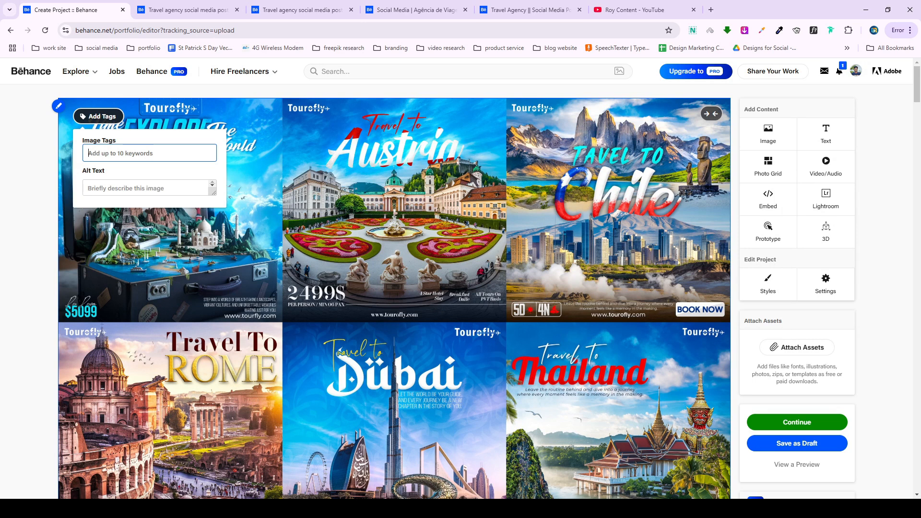
pyautogui.hotkey('alt', 'Tab')
pyautogui.moveTo(643, 254); pyautogui.dragTo(504, 238)
pyautogui.click(131, 154)
pyautogui.hotkey('ctrl', 'v')
pyautogui.press('Return')
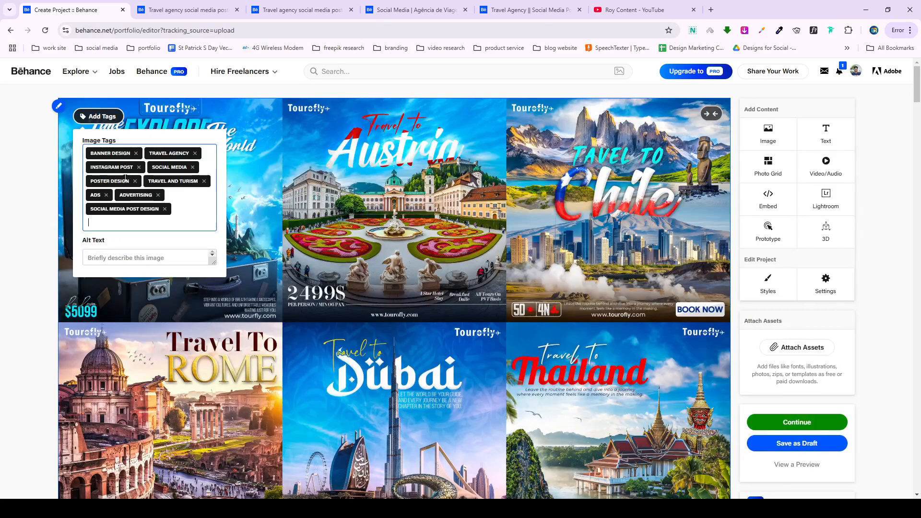
# Set the opening collage's alt text to "Travel social media post design".
pyautogui.click(98, 259)
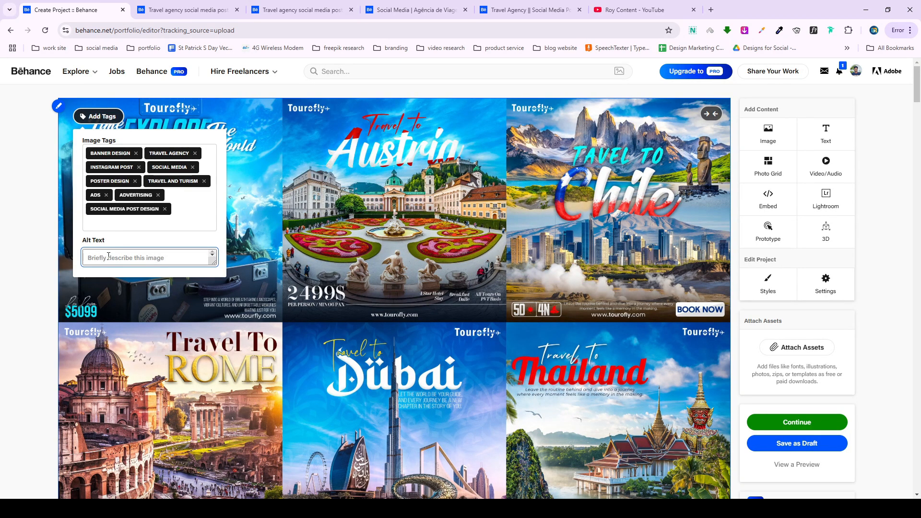
pyautogui.write('Travel social media post design')
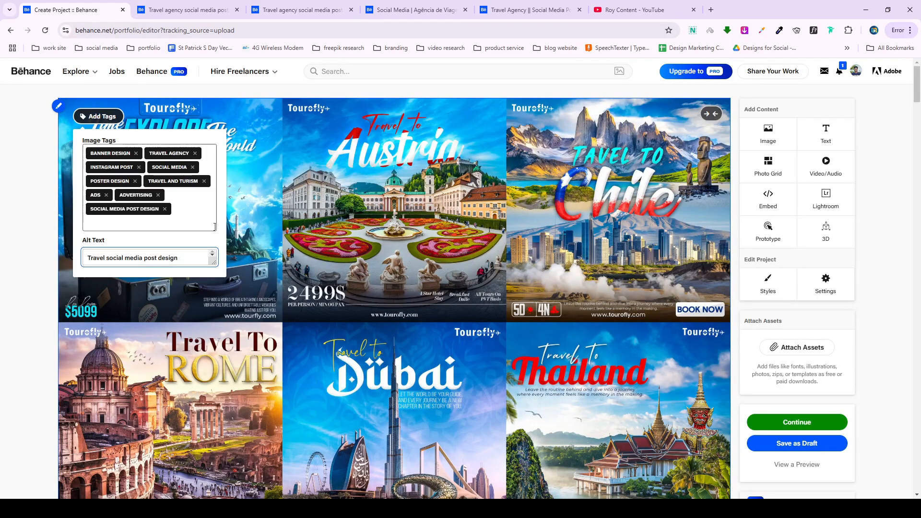
pyautogui.click(288, 272)
# Paste the copied keyword list into the image tags of the full-width "Time To Explore The World" image.
pyautogui.scroll(-7, 288, 272)
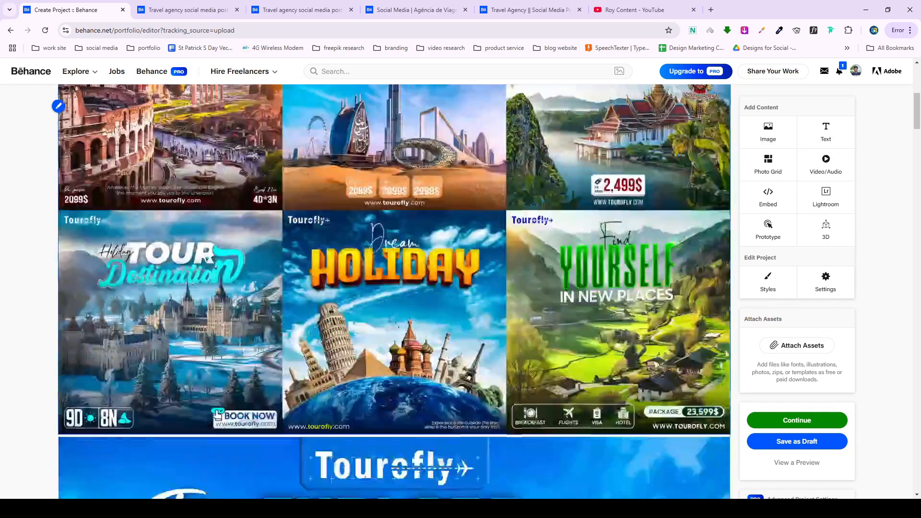
pyautogui.scroll(-4, 242, 329)
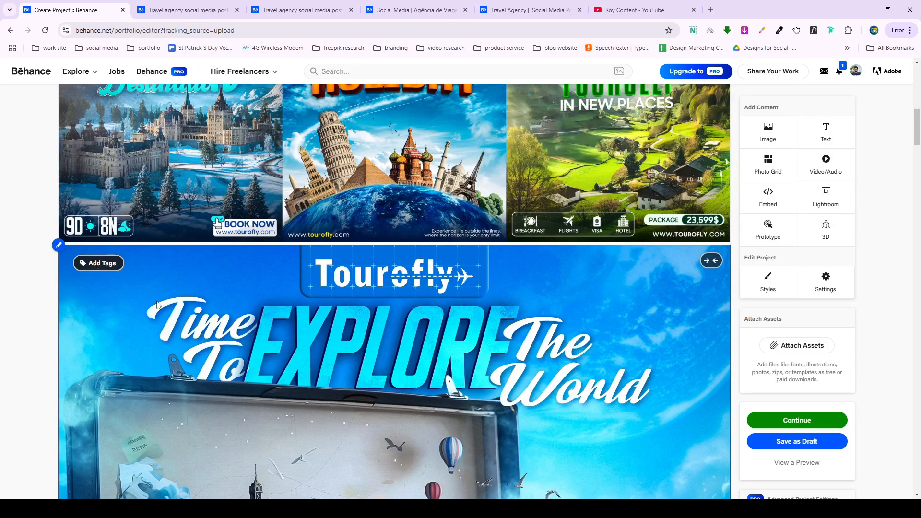
pyautogui.scroll(4, 240, 317)
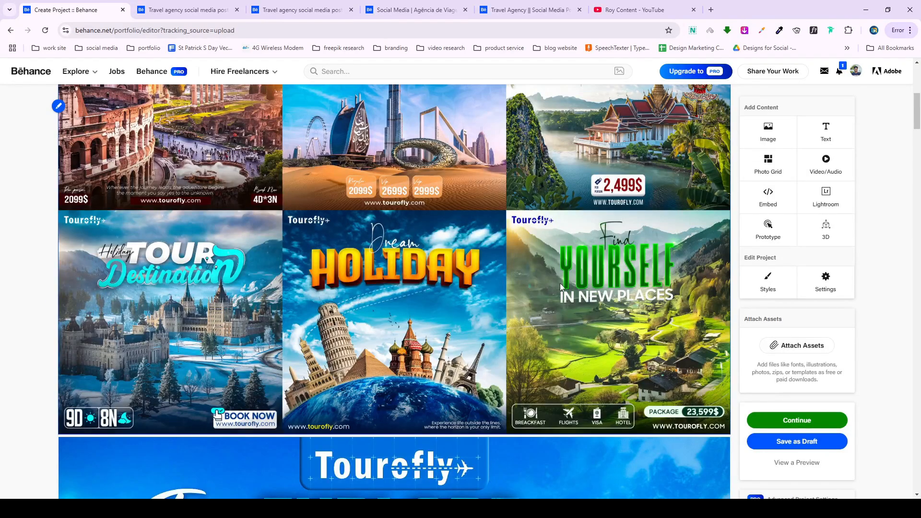
pyautogui.scroll(-14, 448, 381)
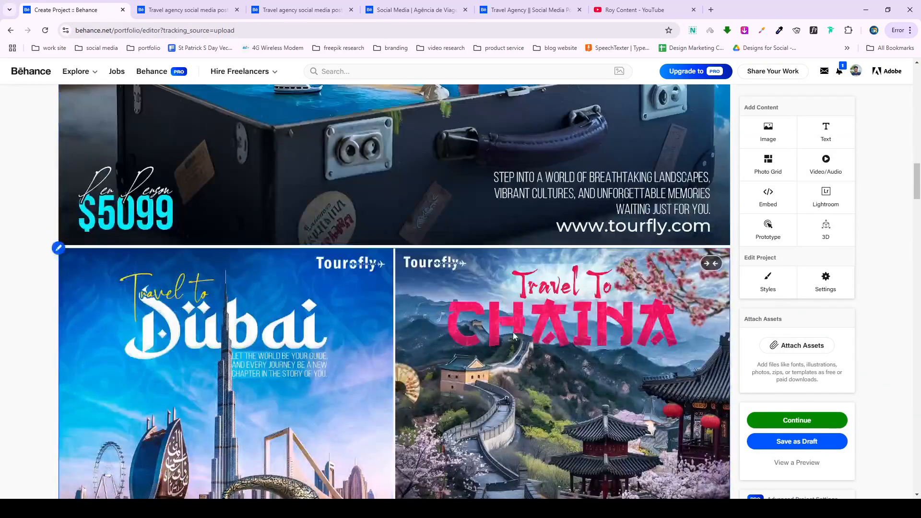
pyautogui.scroll(-3, 331, 314)
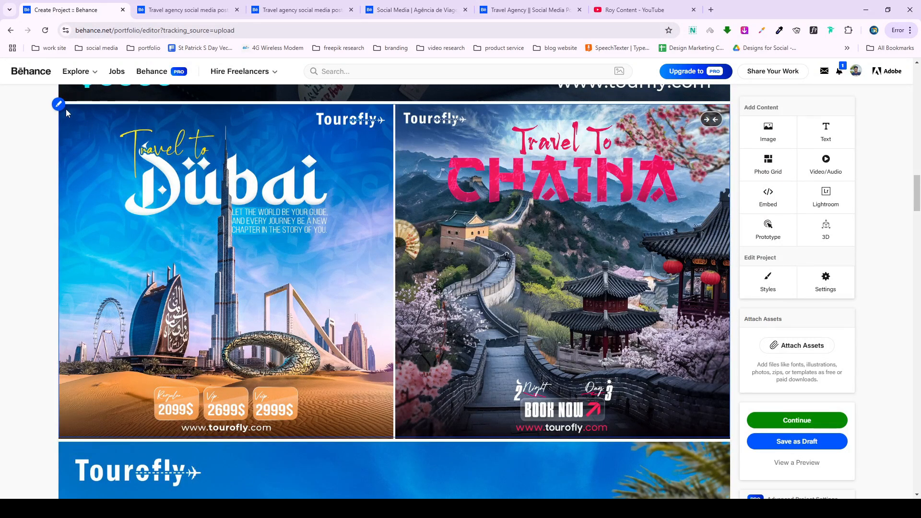
pyautogui.scroll(-5, 98, 192)
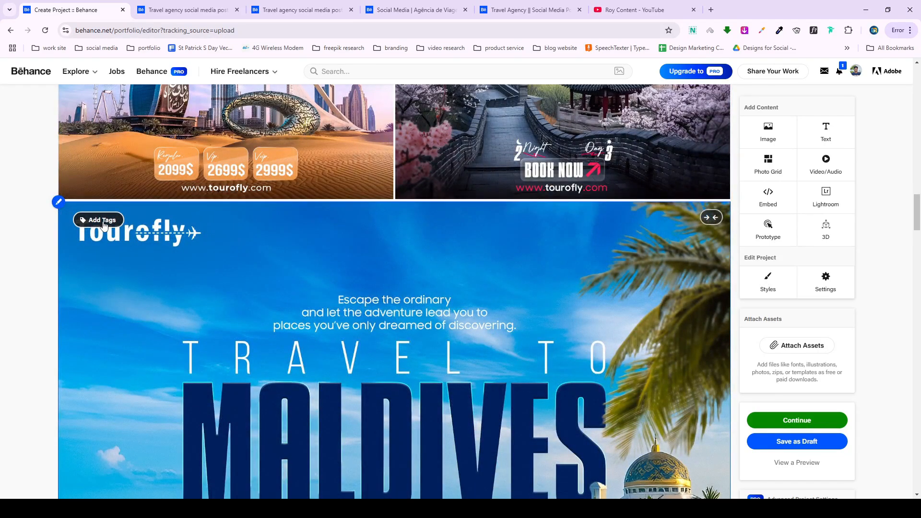
pyautogui.scroll(15, 104, 225)
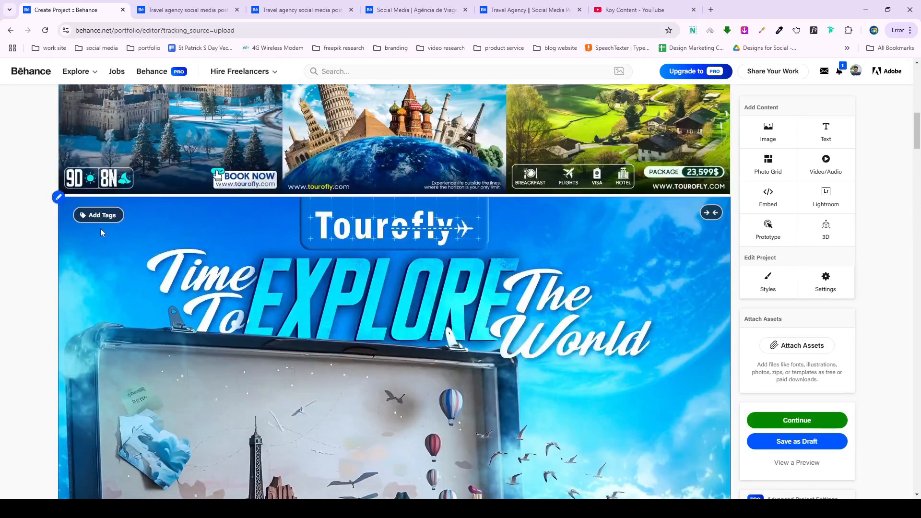
pyautogui.click(97, 215)
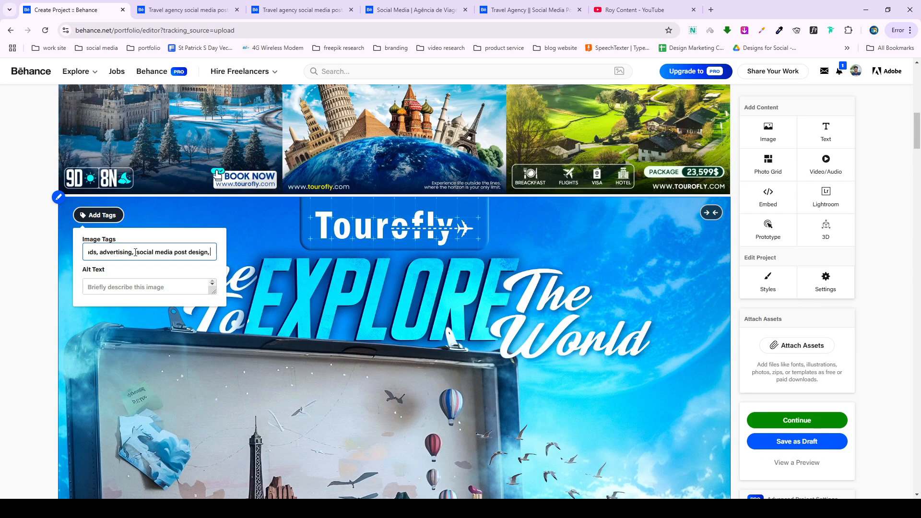
# Add the same copied keywords as image tags to the full-width Travel to Maldives and Dream Holiday images.
pyautogui.scroll(-20, 135, 253)
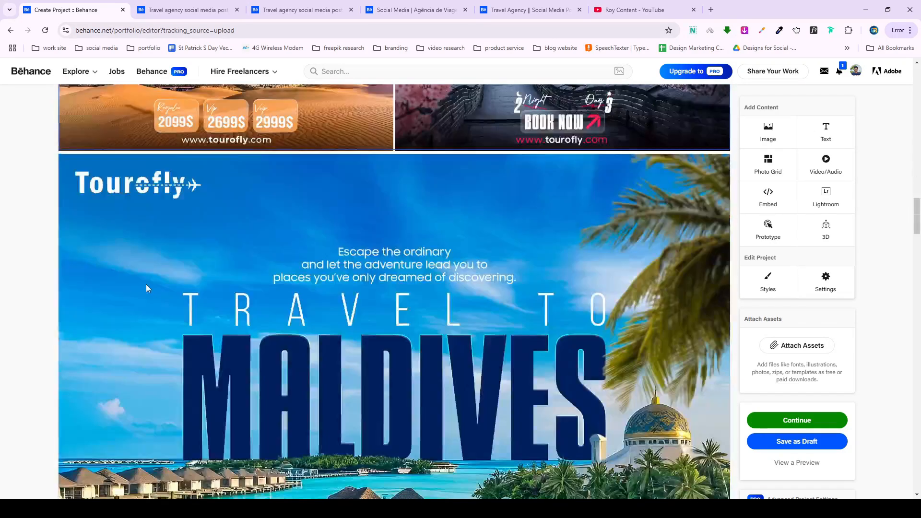
pyautogui.click(95, 178)
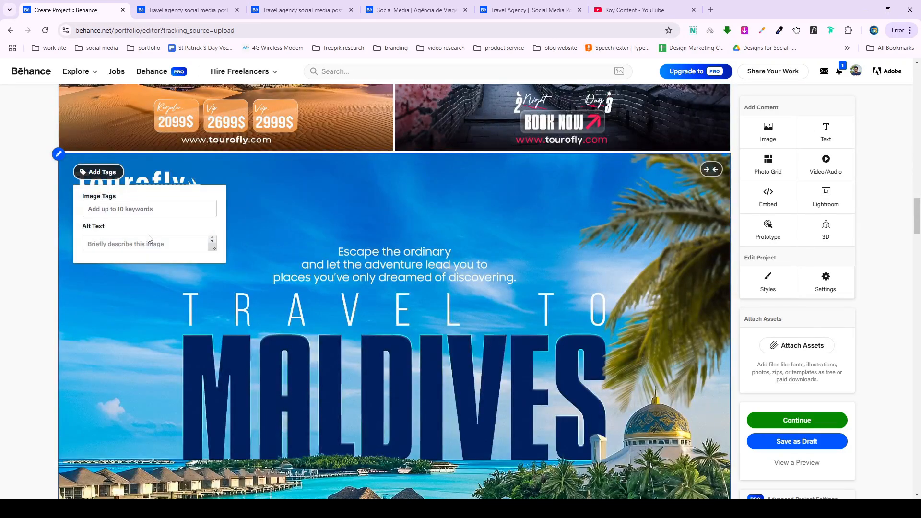
pyautogui.click(159, 212)
pyautogui.hotkey('ctrl', 'v')
pyautogui.press('Return')
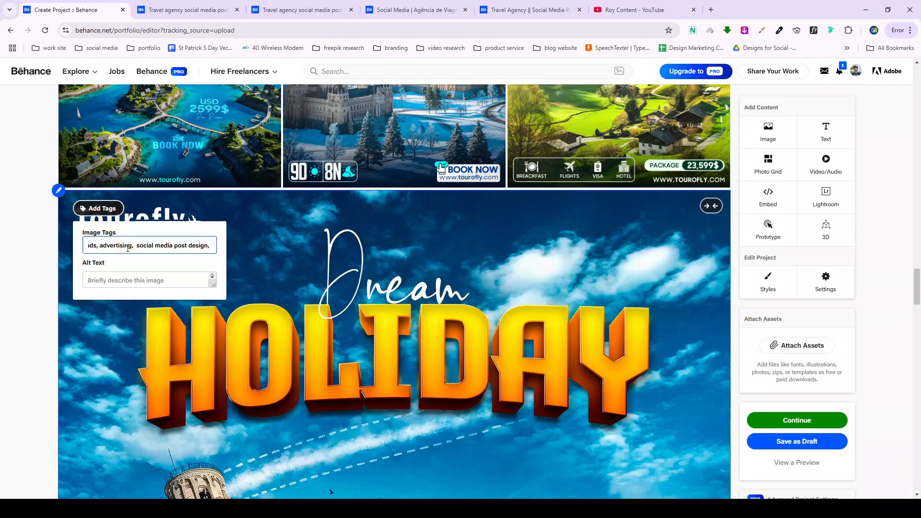
pyautogui.press('Return')
# Add the copied keywords as image tags to the full-width Travel To USA image.
pyautogui.scroll(-20, 233, 392)
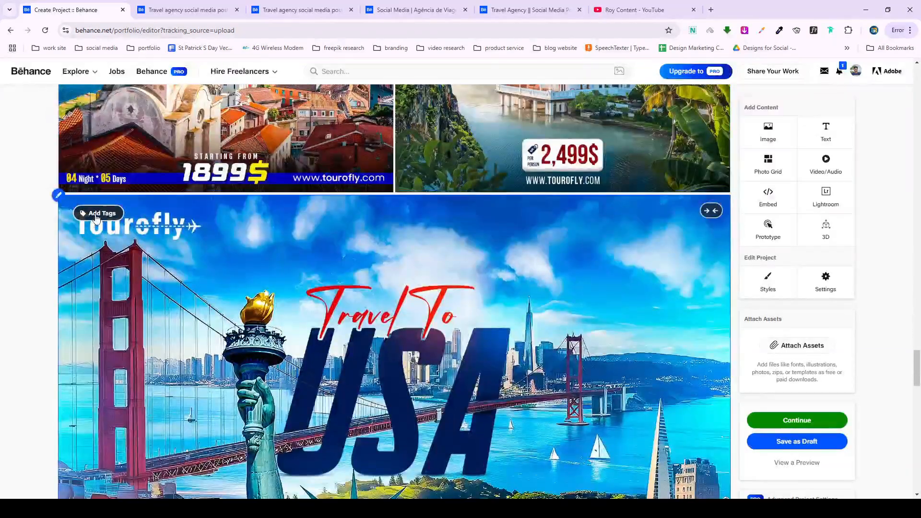
pyautogui.click(98, 213)
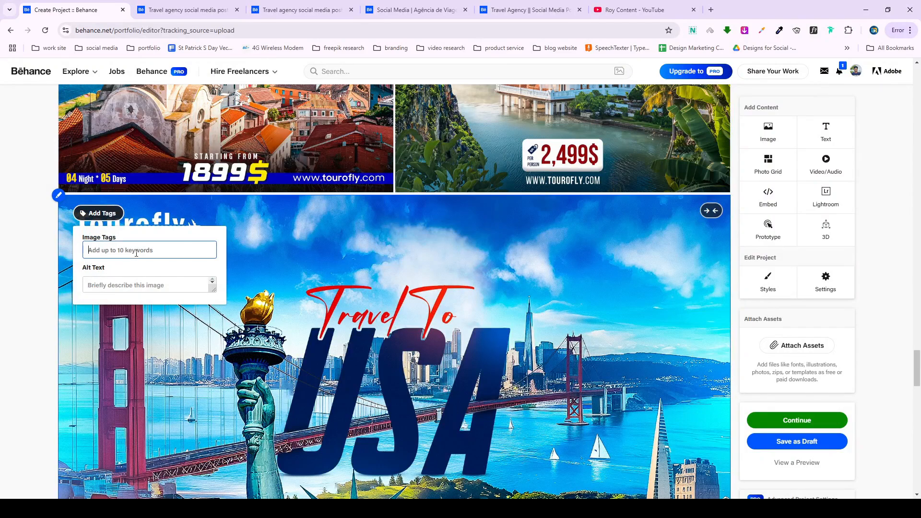
pyautogui.press('Return')
# Add the copied keywords as image tags to the full-width Travel to Austria image near the project's end.
pyautogui.scroll(-15, 158, 341)
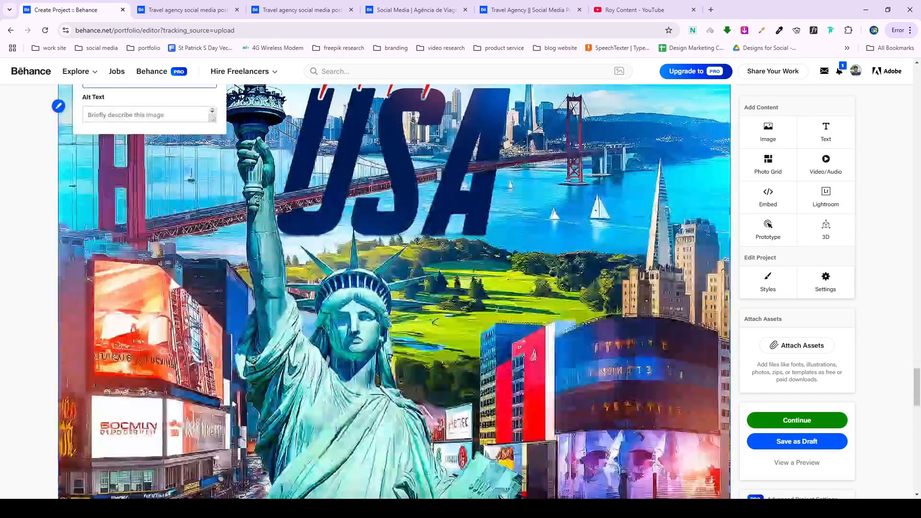
pyautogui.scroll(-5, 173, 359)
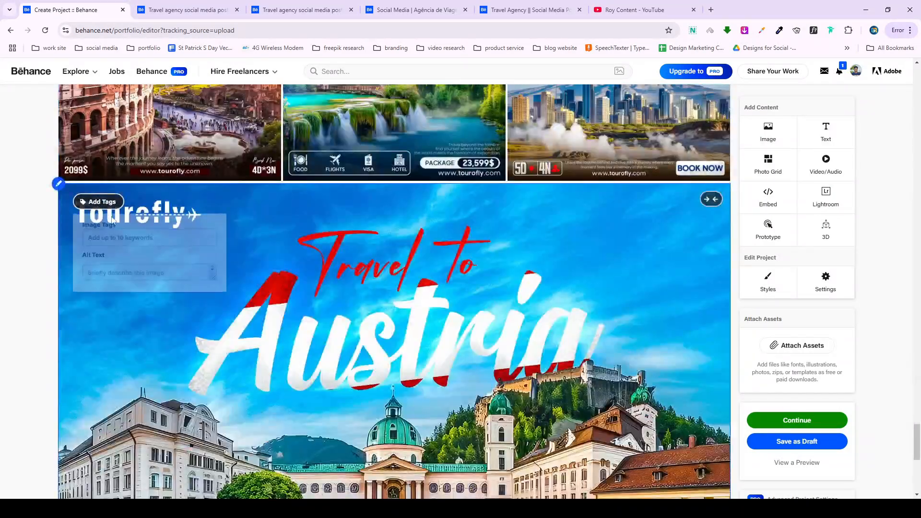
pyautogui.moveTo(150, 264)
pyautogui.click(139, 239)
pyautogui.hotkey('ctrl', 'v')
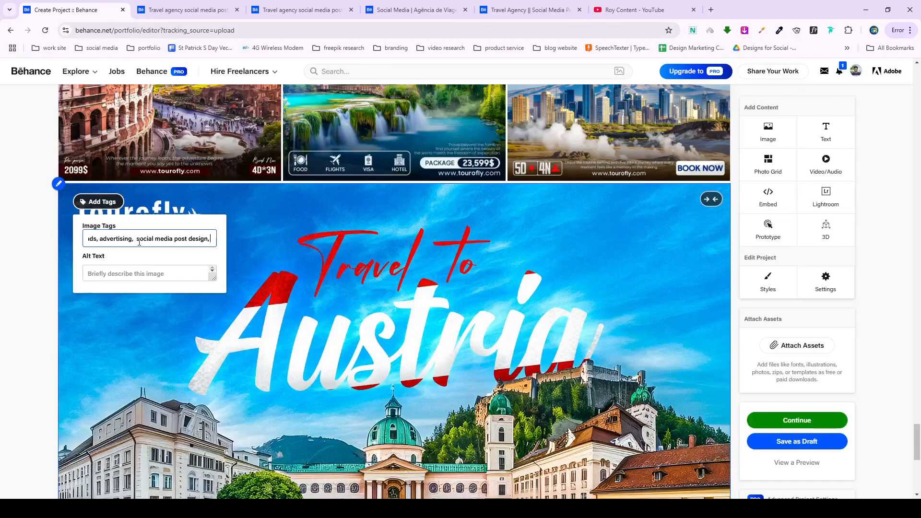
pyautogui.press('Return')
pyautogui.scroll(-10, 222, 356)
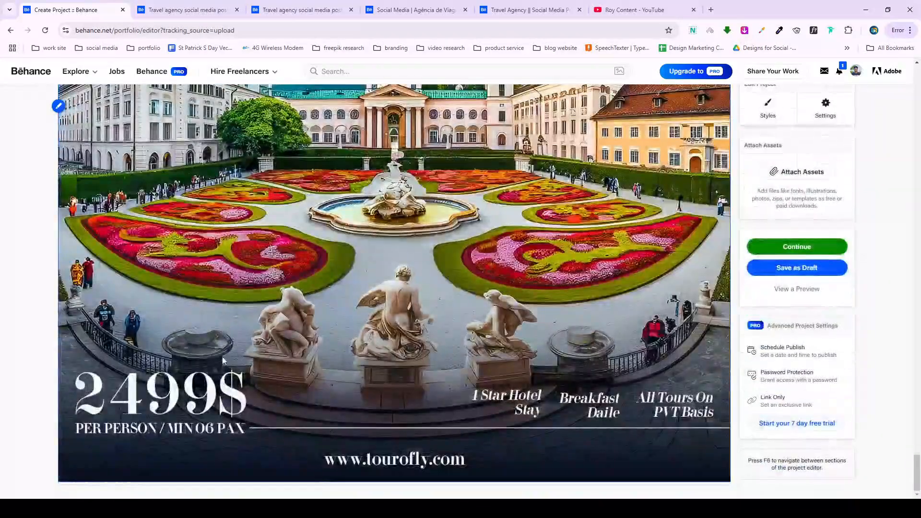
pyautogui.scroll(8, 249, 372)
pyautogui.scroll(-15, 289, 344)
pyautogui.scroll(2, 288, 344)
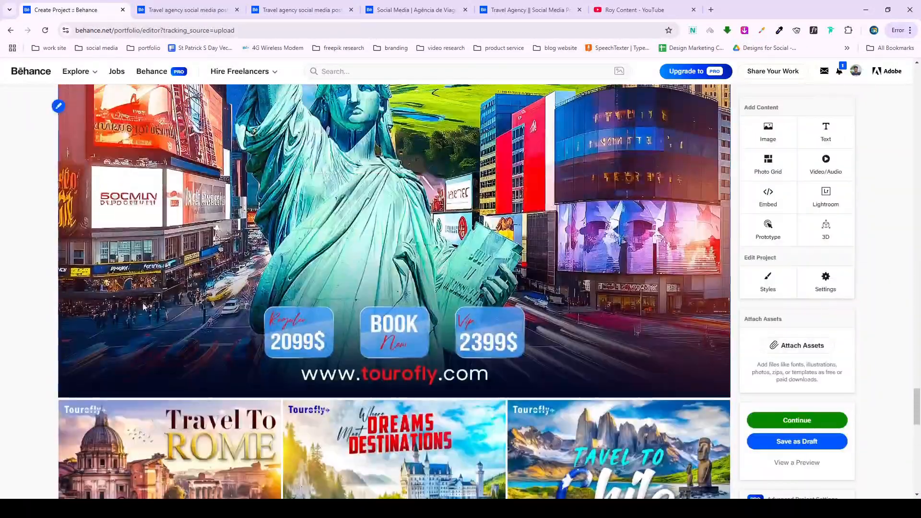
pyautogui.scroll(5, 201, 334)
pyautogui.scroll(-15, 288, 336)
pyautogui.scroll(5, 361, 339)
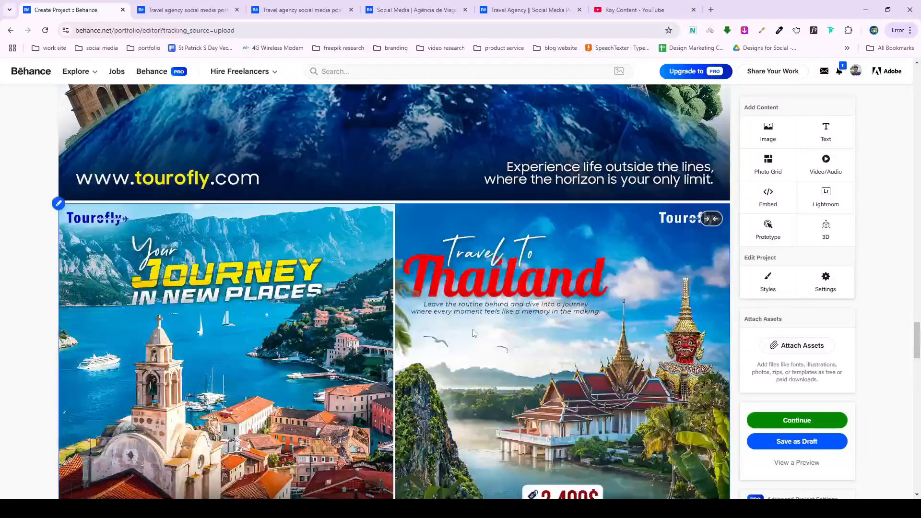
pyautogui.scroll(13, 361, 339)
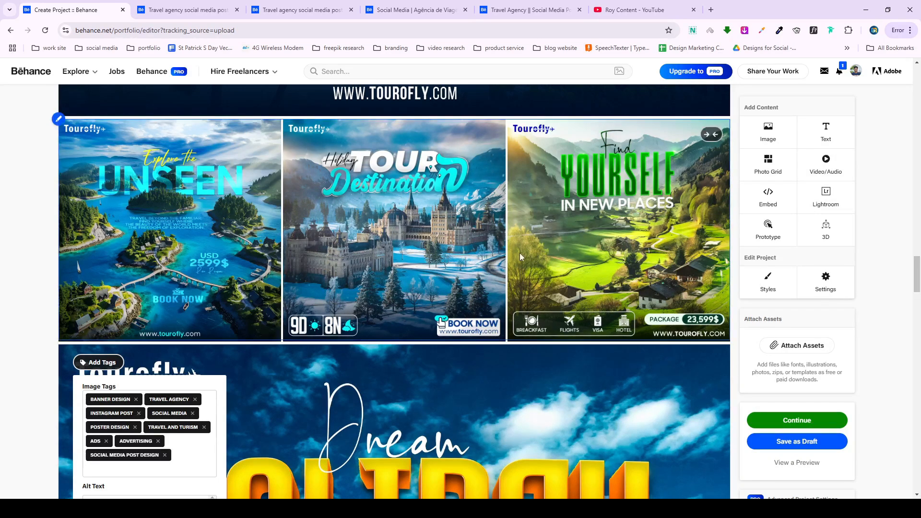
pyautogui.scroll(-15, 521, 256)
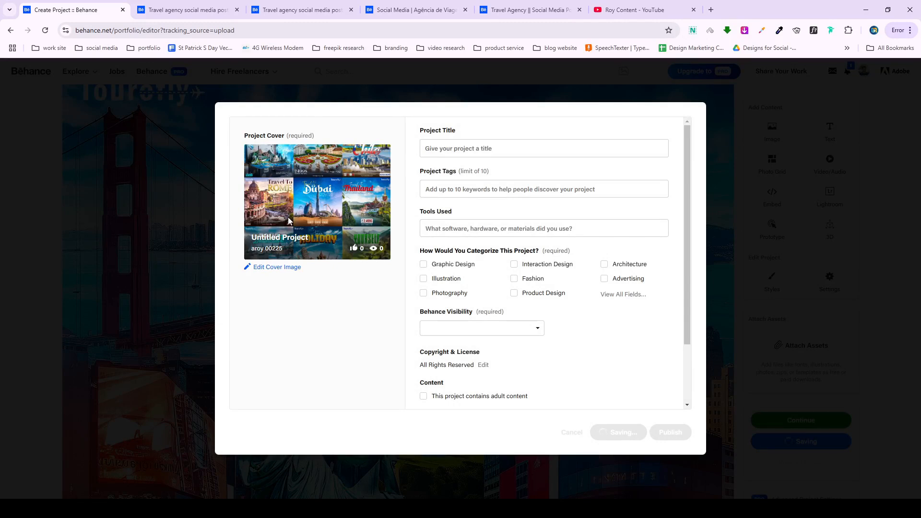
# Reposition the project cover crop to show the top rows of the travel design collage in full and apply the crop.
pyautogui.click(279, 267)
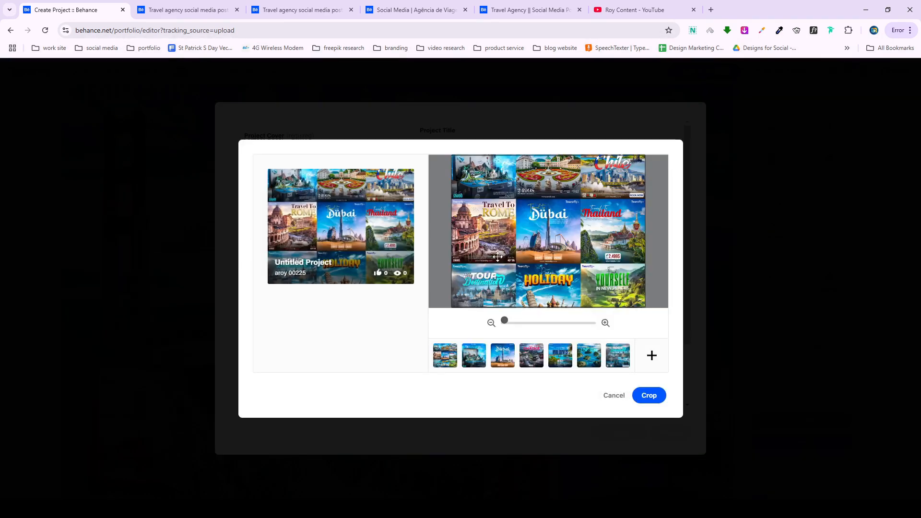
pyautogui.moveTo(575, 224); pyautogui.dragTo(588, 175)
pyautogui.moveTo(601, 210); pyautogui.dragTo(605, 310)
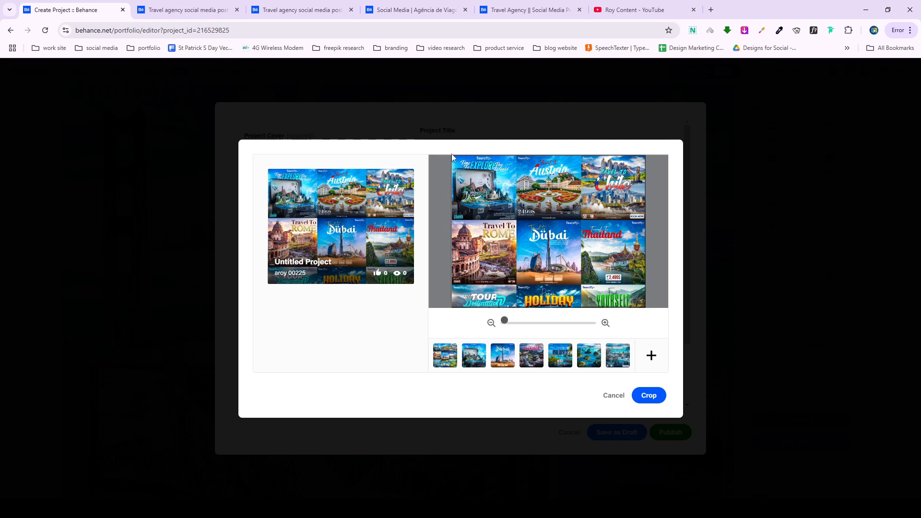
pyautogui.click(642, 395)
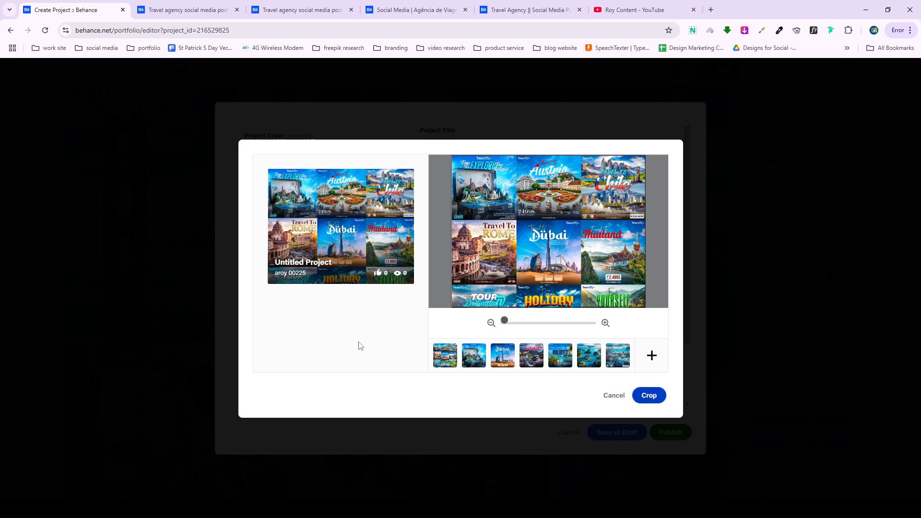
# Copy the title "Travel agency social media post design, banner template" from the Notepad notes into the project title.
pyautogui.click(449, 150)
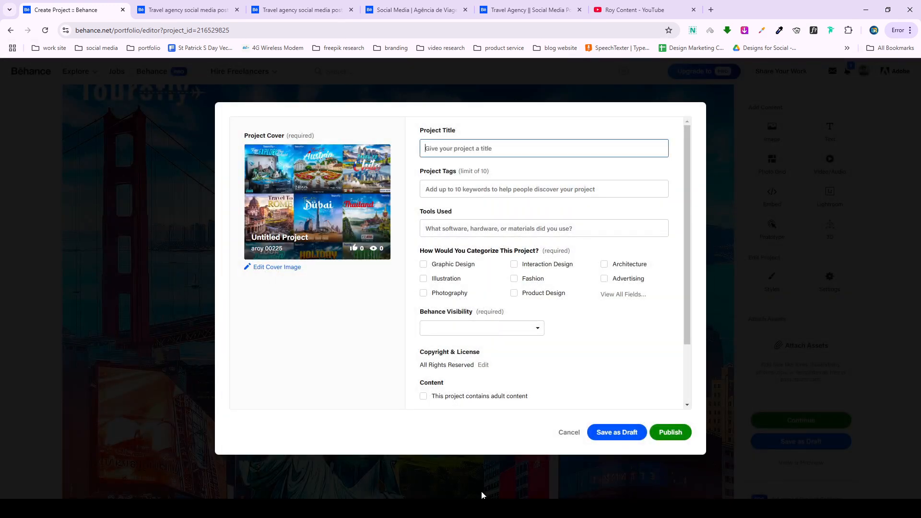
pyautogui.hotkey('alt', 'Tab')
pyautogui.click(557, 222)
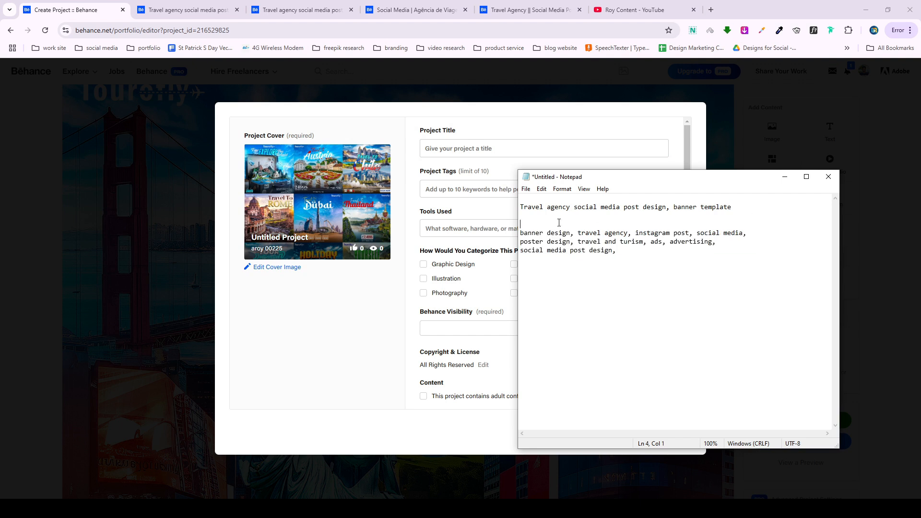
pyautogui.moveTo(557, 222); pyautogui.dragTo(517, 209)
pyautogui.hotkey('ctrl', 'c')
pyautogui.rightClick(535, 209)
pyautogui.click(556, 239)
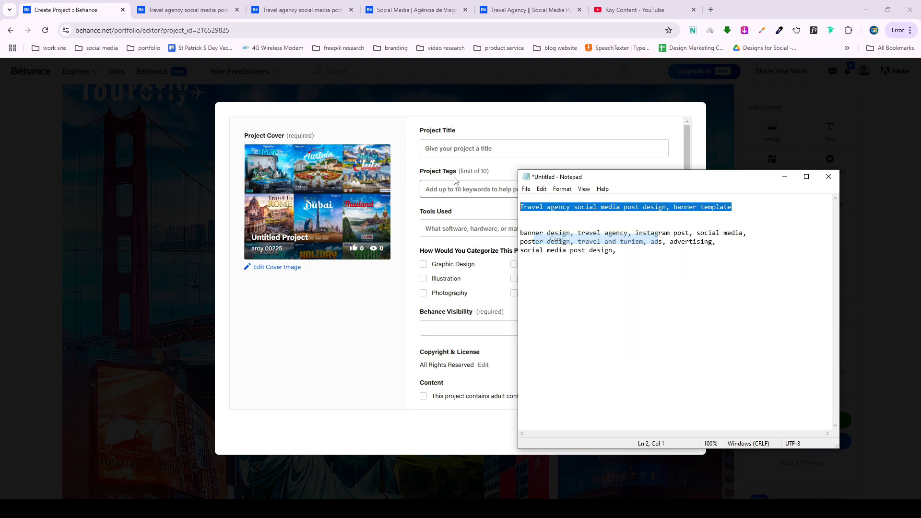
pyautogui.hotkey('alt', 'Tab')
pyautogui.hotkey('ctrl', 'v')
# Add the Notepad keywords from "banner design" through "advertising" as project tags, plus the suggested tags "graphic design" and "social media post".
pyautogui.click(465, 190)
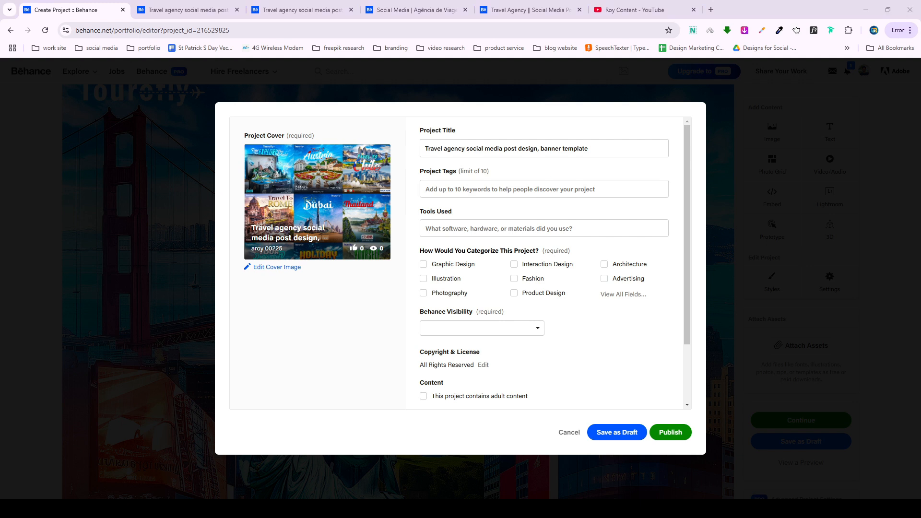
pyautogui.hotkey('alt', 'Tab')
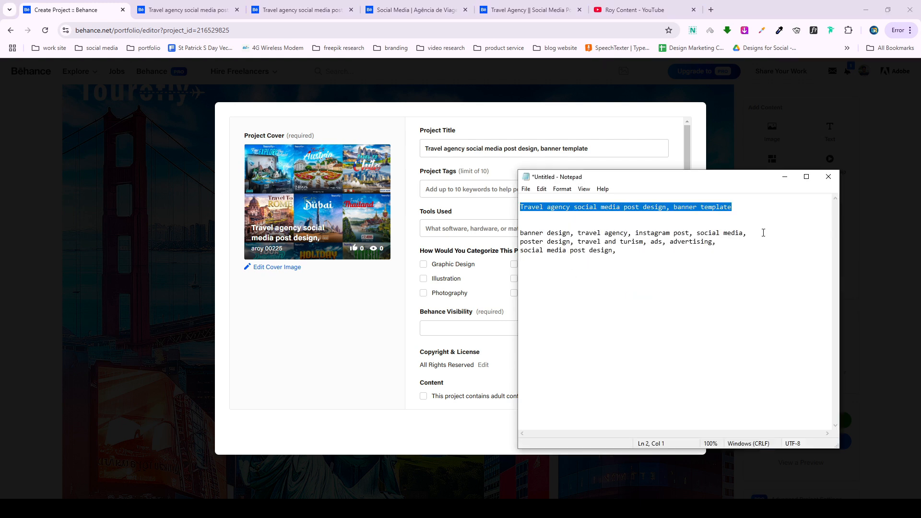
pyautogui.moveTo(731, 245); pyautogui.dragTo(521, 234)
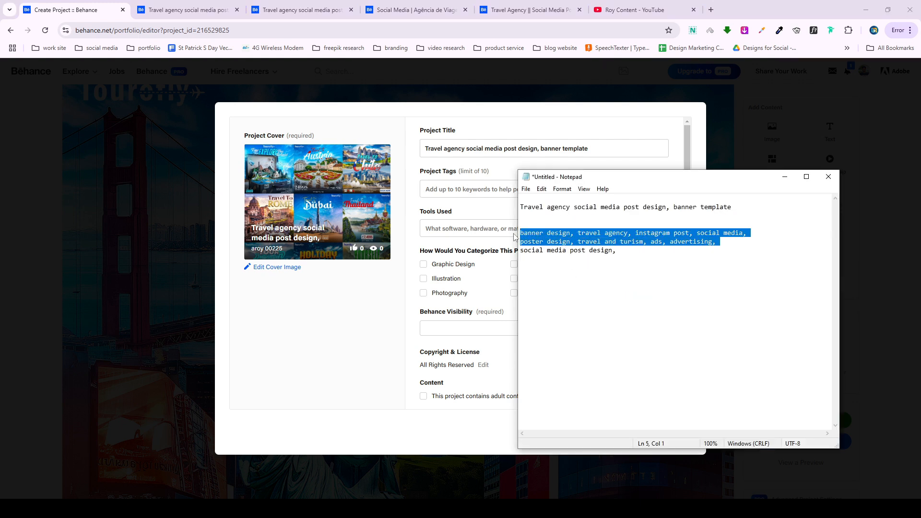
pyautogui.hotkey('ctrl', 'c')
pyautogui.click(471, 189)
pyautogui.hotkey('ctrl', 'v')
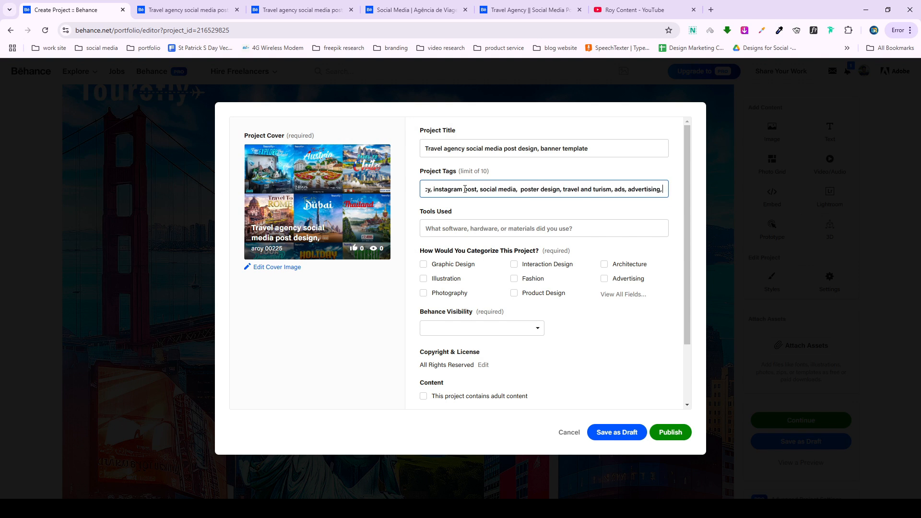
pyautogui.press('Return')
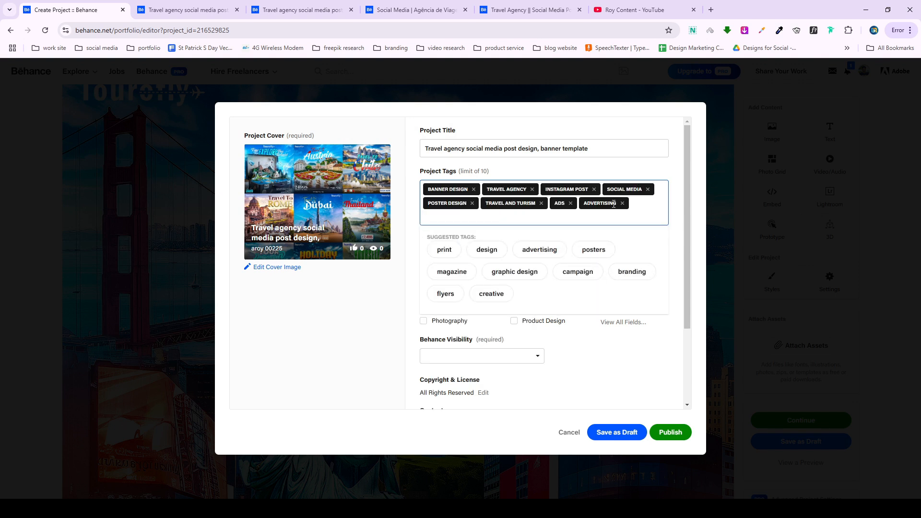
pyautogui.click(513, 273)
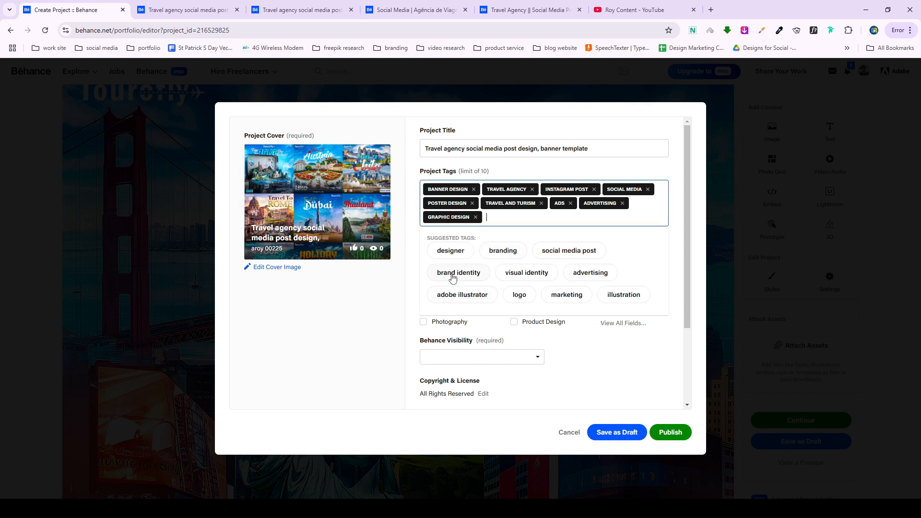
pyautogui.click(564, 253)
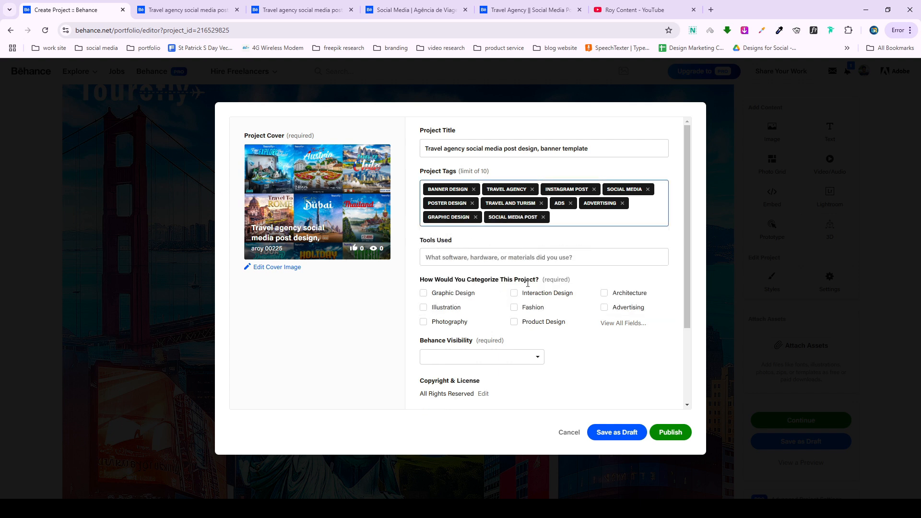
# Add Adobe Photoshop and Adobe Illustrator as the tools used for the project.
pyautogui.click(454, 256)
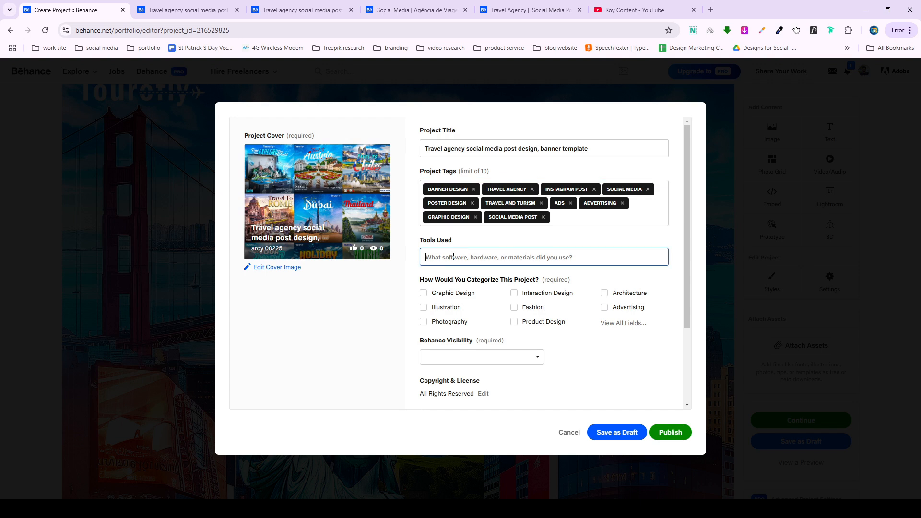
pyautogui.write('ad')
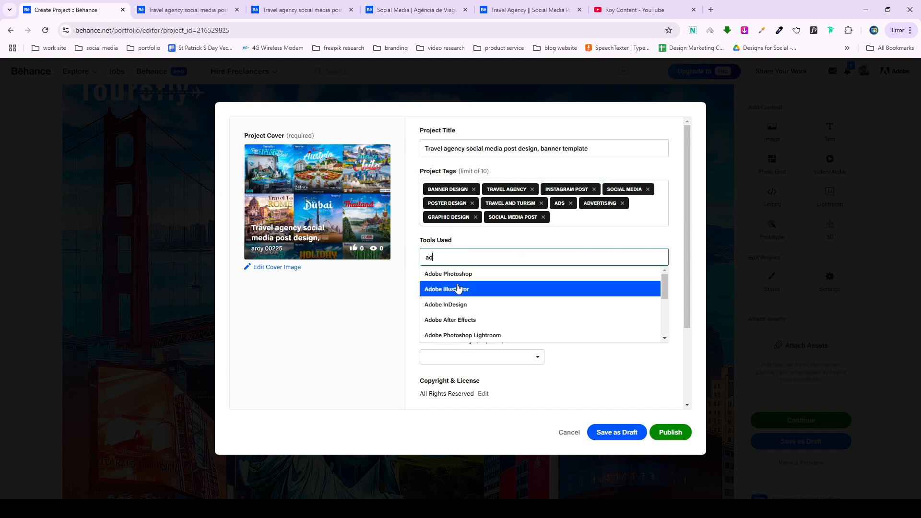
pyautogui.click(456, 271)
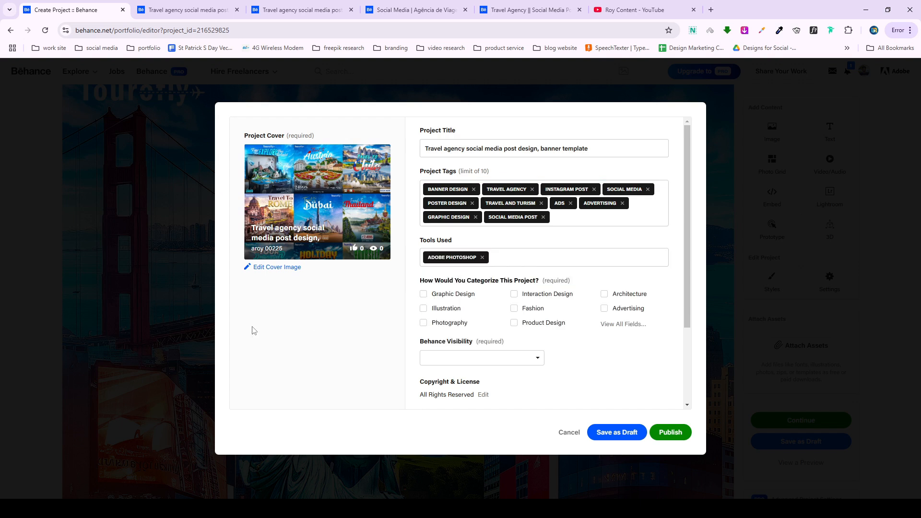
pyautogui.click(525, 259)
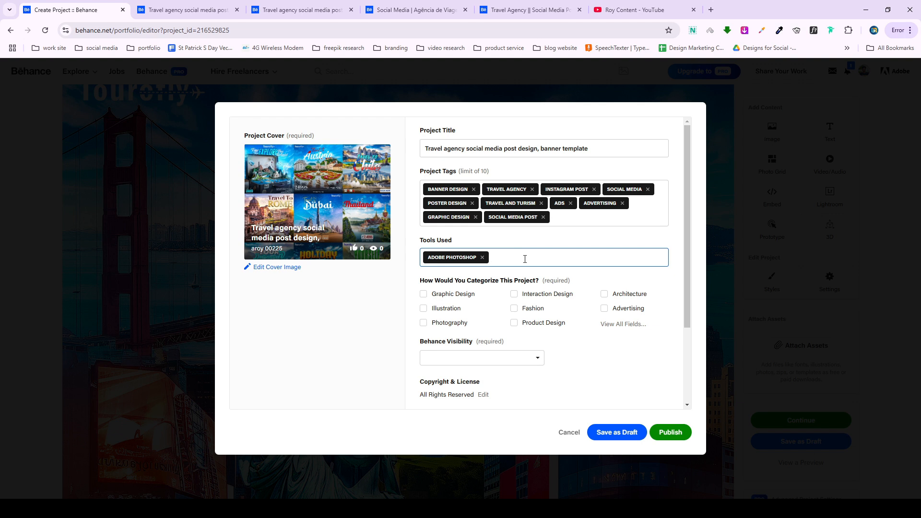
pyautogui.write('ad')
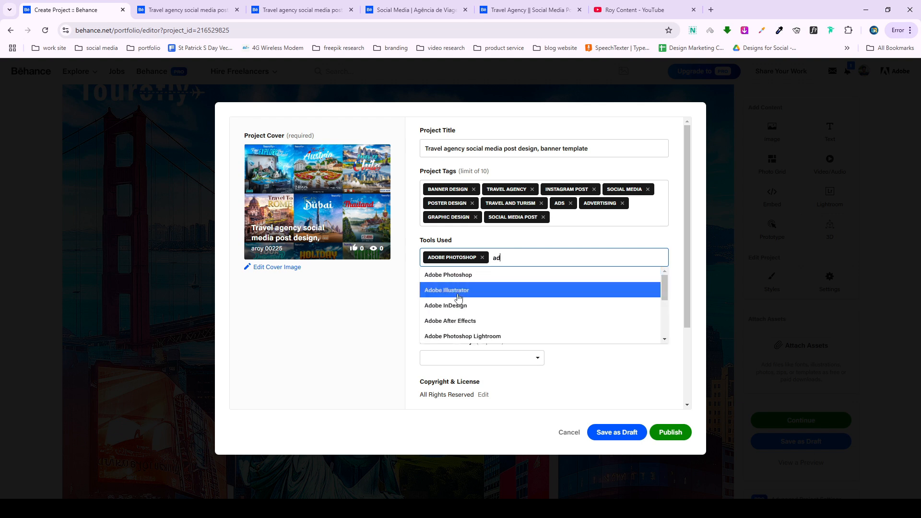
pyautogui.click(475, 289)
# Categorize the project with creative fields including Graphic Design and Branding, using the full list of fields.
pyautogui.scroll(-1, 395, 282)
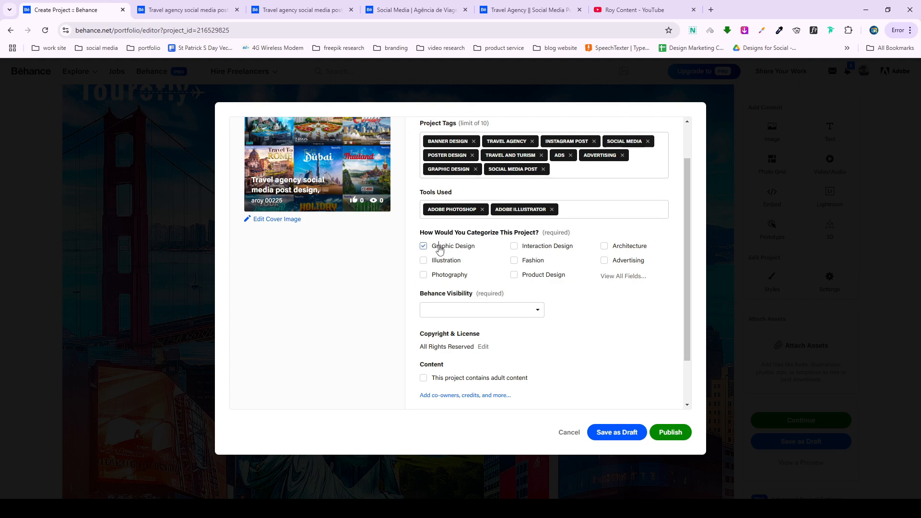
pyautogui.click(623, 279)
pyautogui.scroll(-5, 557, 218)
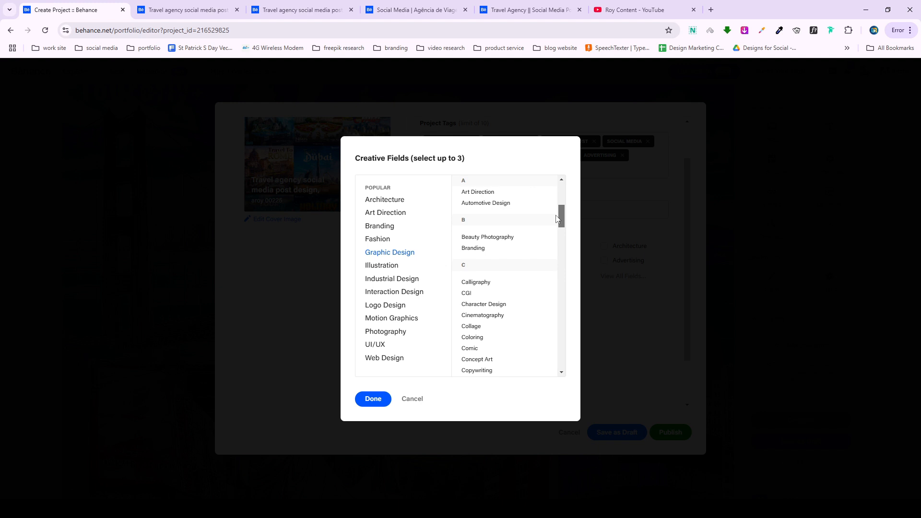
pyautogui.click(485, 248)
pyautogui.scroll(-4, 551, 254)
pyautogui.scroll(-5, 549, 269)
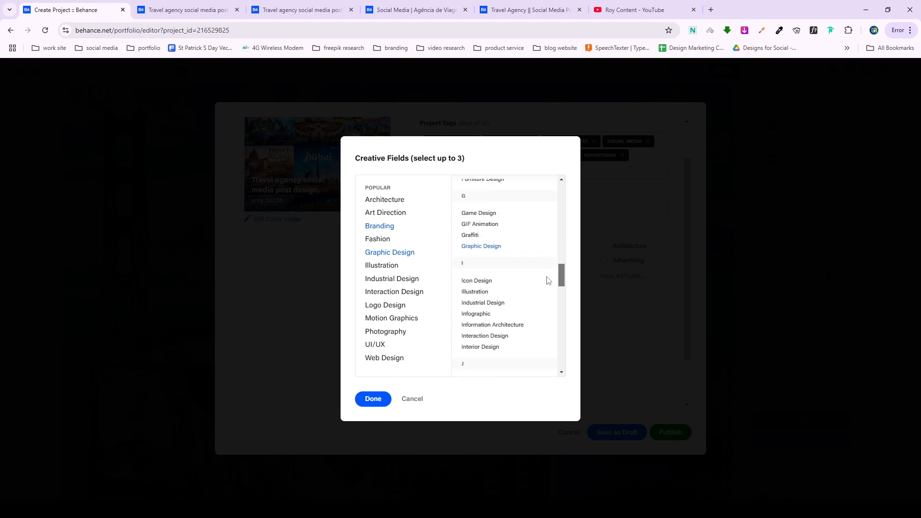
pyautogui.scroll(2, 549, 271)
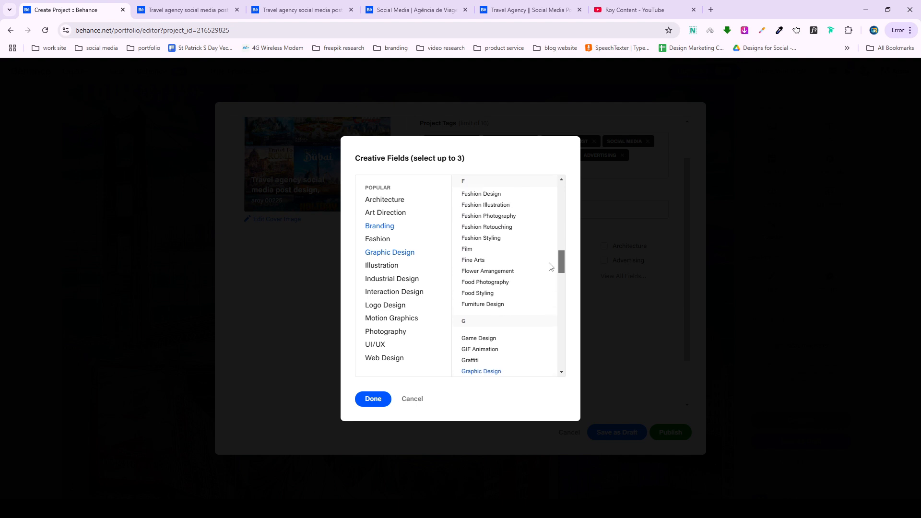
pyautogui.scroll(-5, 549, 278)
pyautogui.scroll(-7, 548, 293)
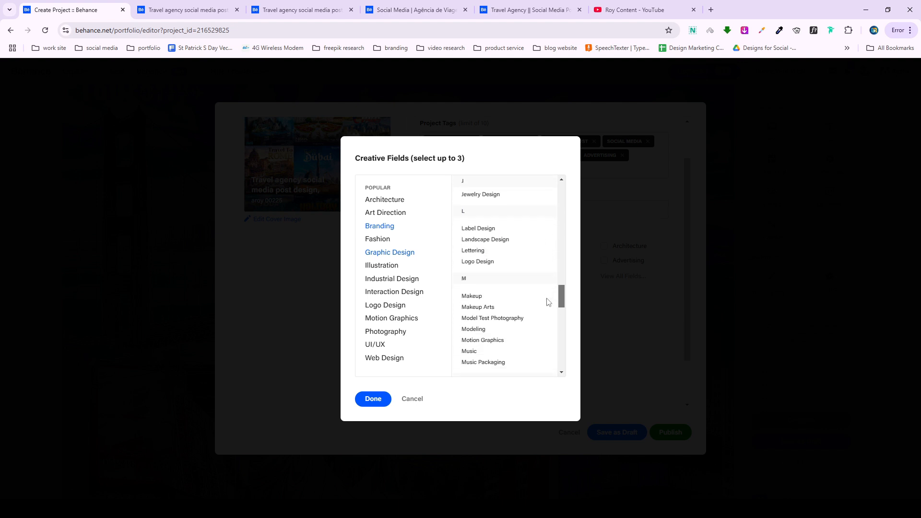
pyautogui.click(480, 285)
pyautogui.click(373, 399)
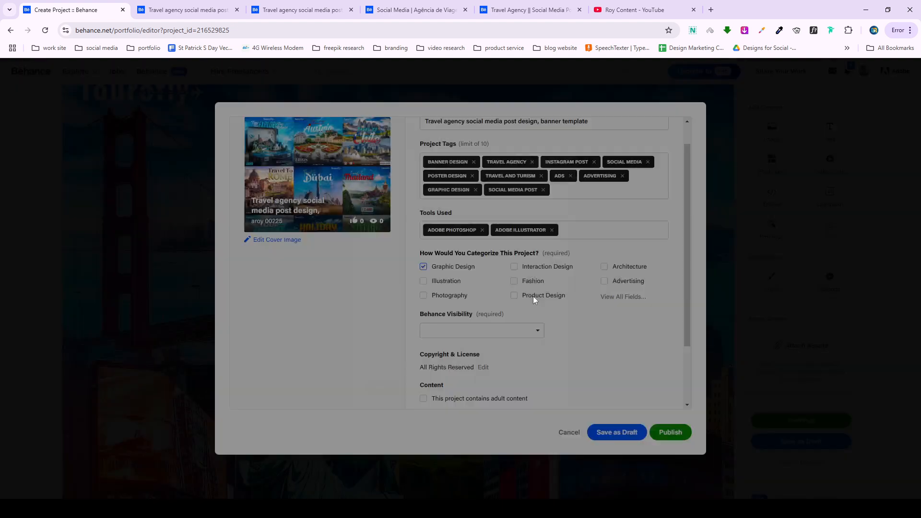
# Examine the project's extra details: description, co-owners, comment display, and the companies, credits and teams under discoverability.
pyautogui.scroll(-1, 499, 297)
pyautogui.scroll(-1, 509, 298)
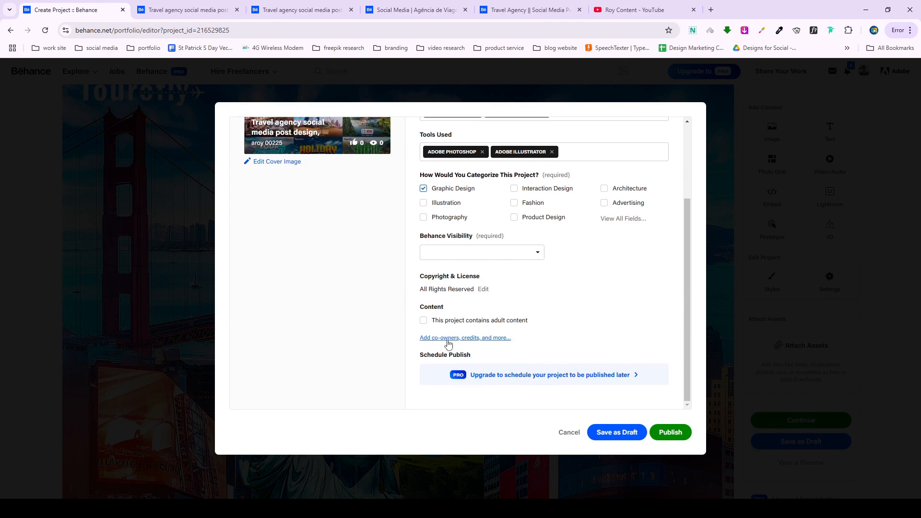
pyautogui.click(493, 342)
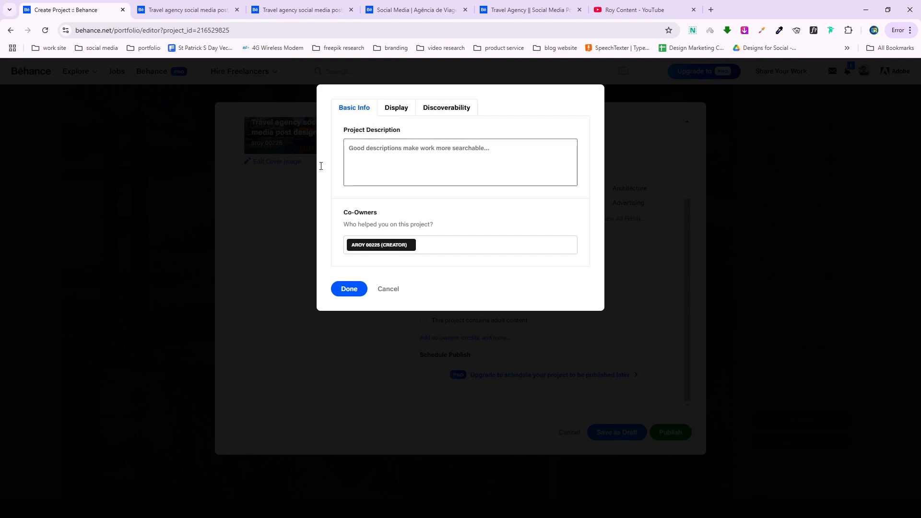
pyautogui.click(352, 149)
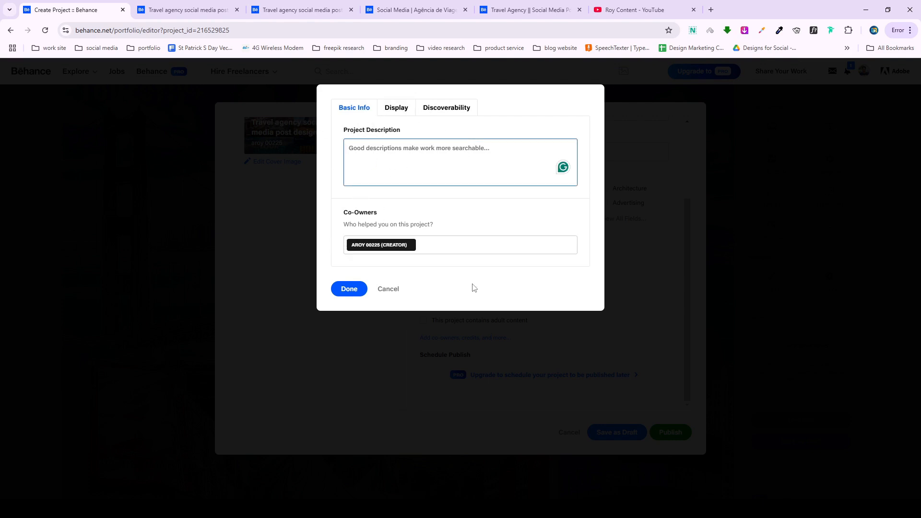
pyautogui.click(391, 108)
pyautogui.click(456, 106)
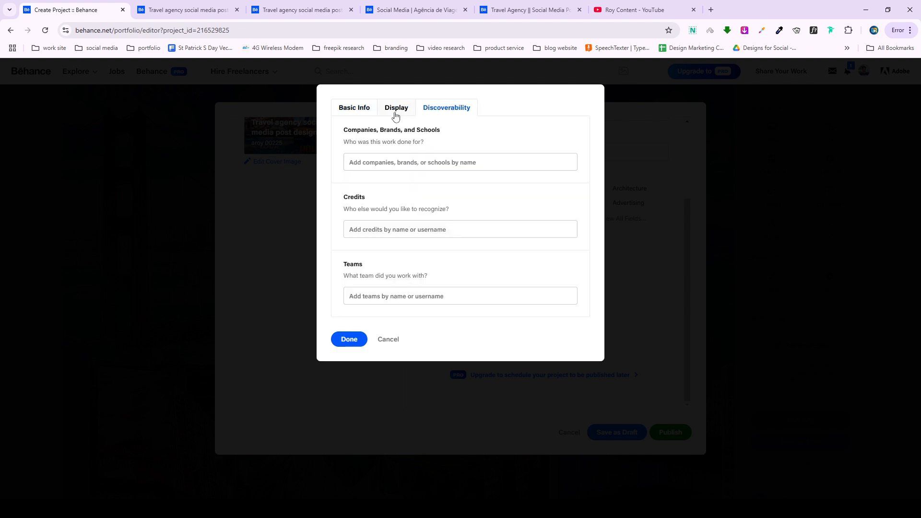
pyautogui.click(397, 112)
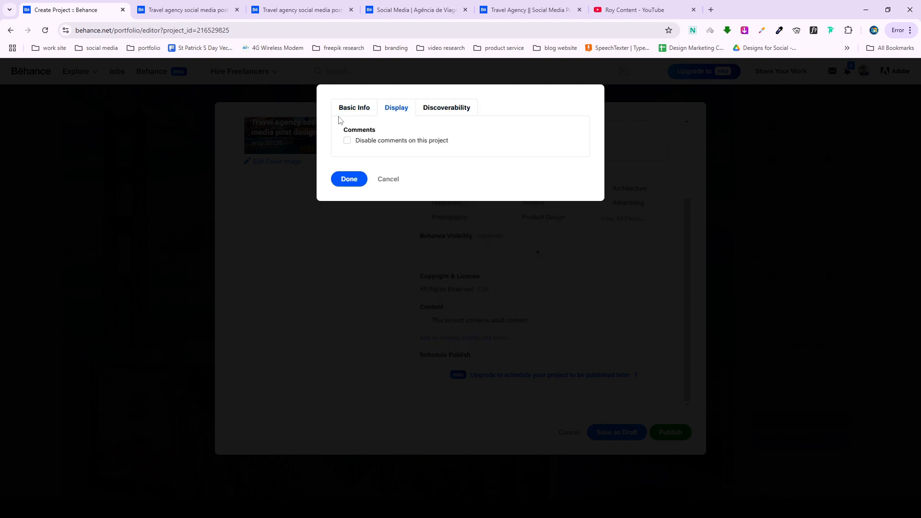
pyautogui.click(443, 115)
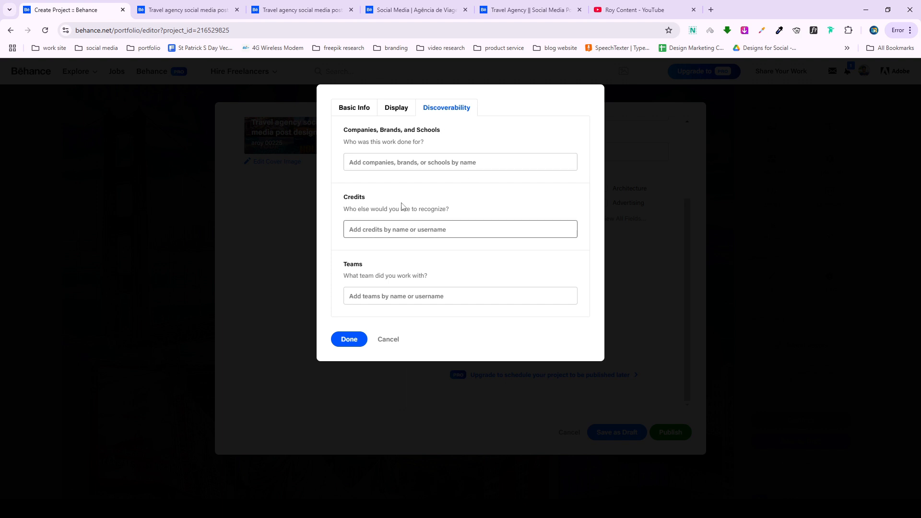
pyautogui.click(356, 111)
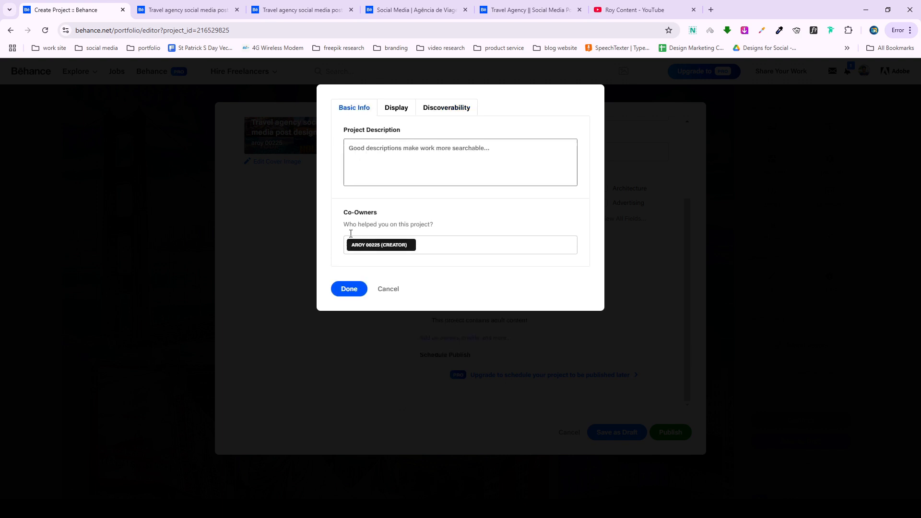
pyautogui.click(448, 247)
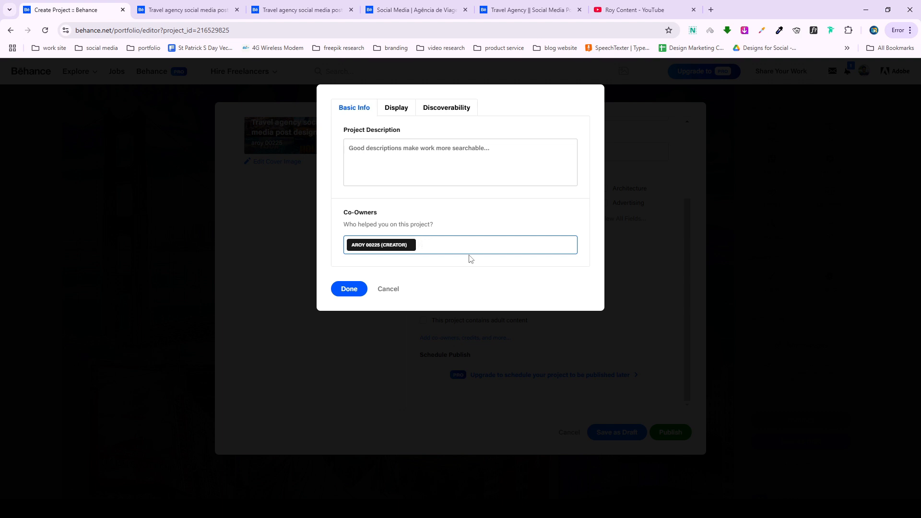
# Add the Ole grow account as a co-owner of the project.
pyautogui.write('olegrow')
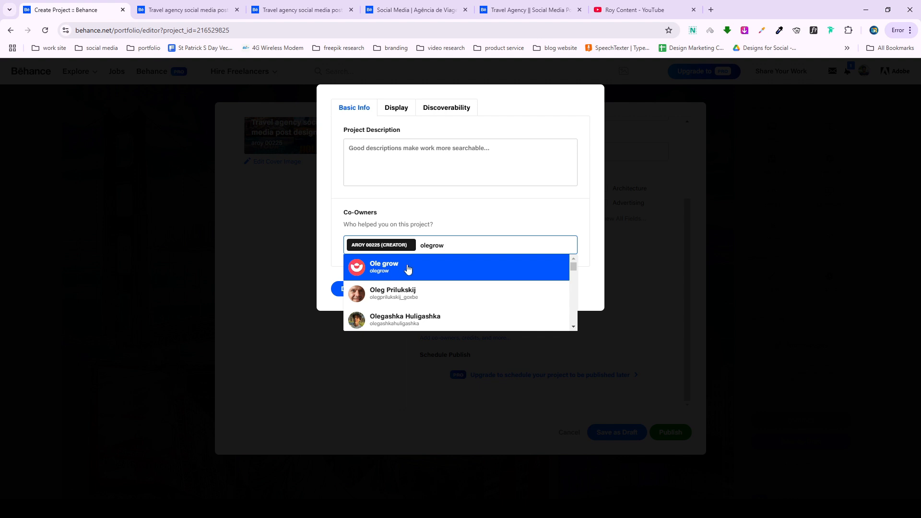
pyautogui.click(408, 269)
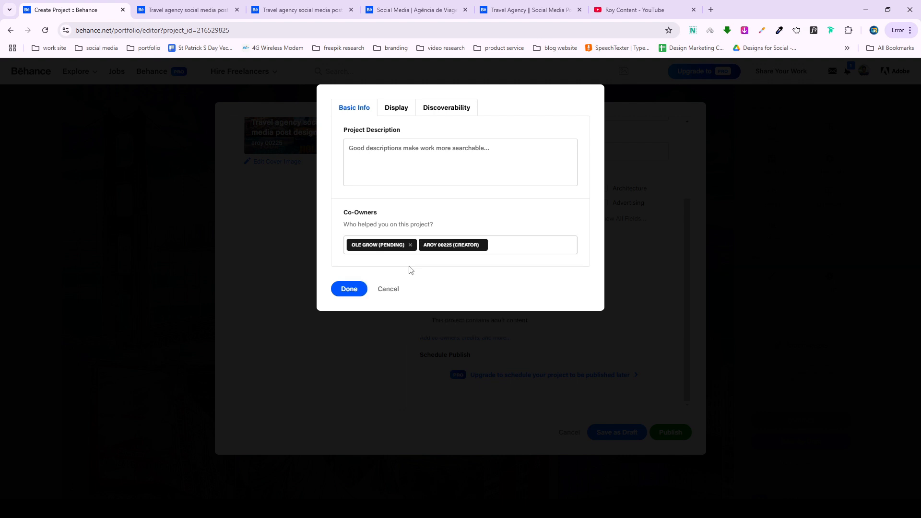
# Open the existing "Youtube Thumbnails Design I Documentary Thumbnail" project from your own Behance profile and go to its project information.
pyautogui.click(183, 9)
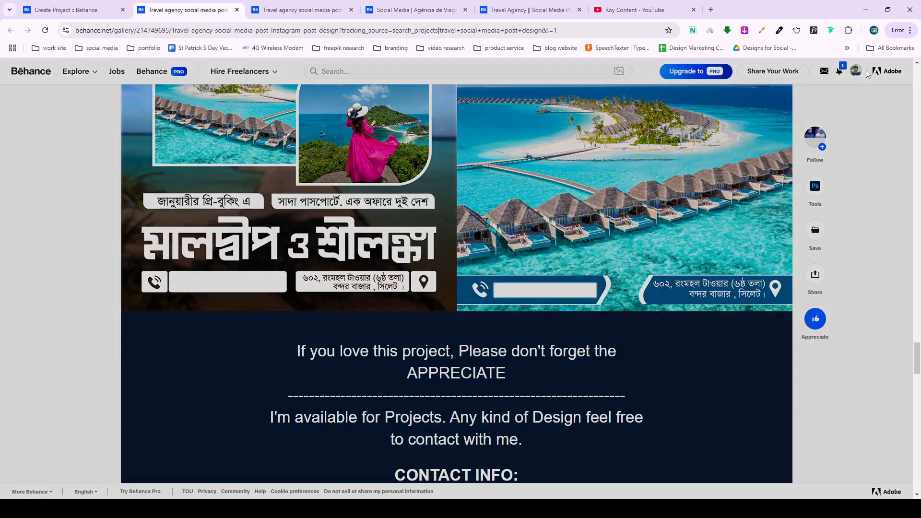
pyautogui.moveTo(856, 71)
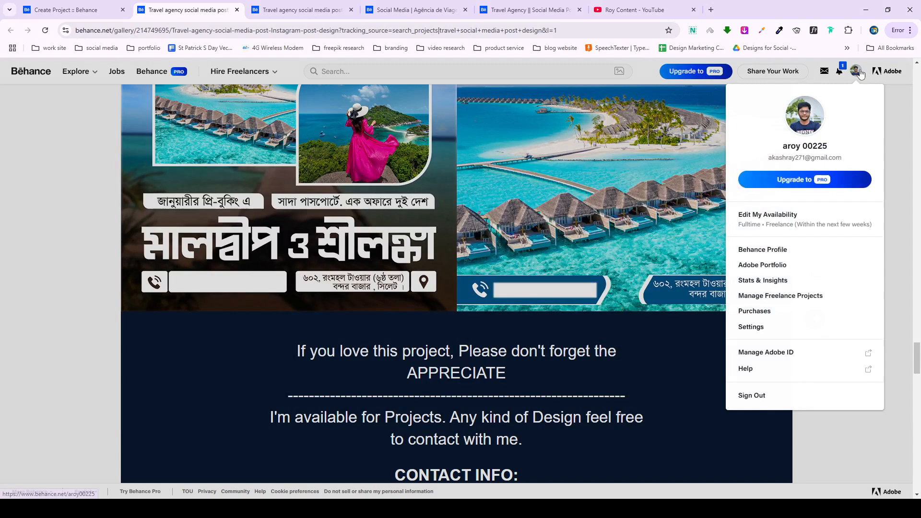
pyautogui.click(735, 160)
pyautogui.scroll(-4, 373, 230)
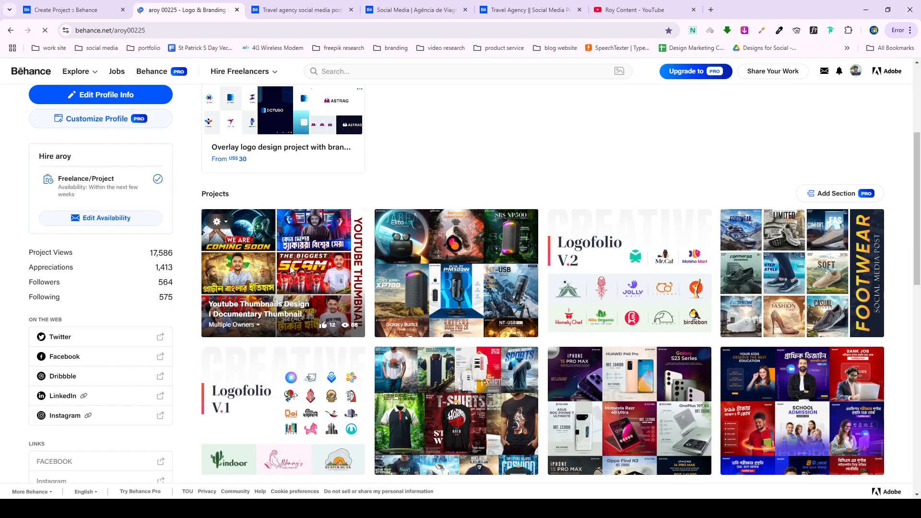
pyautogui.click(274, 292)
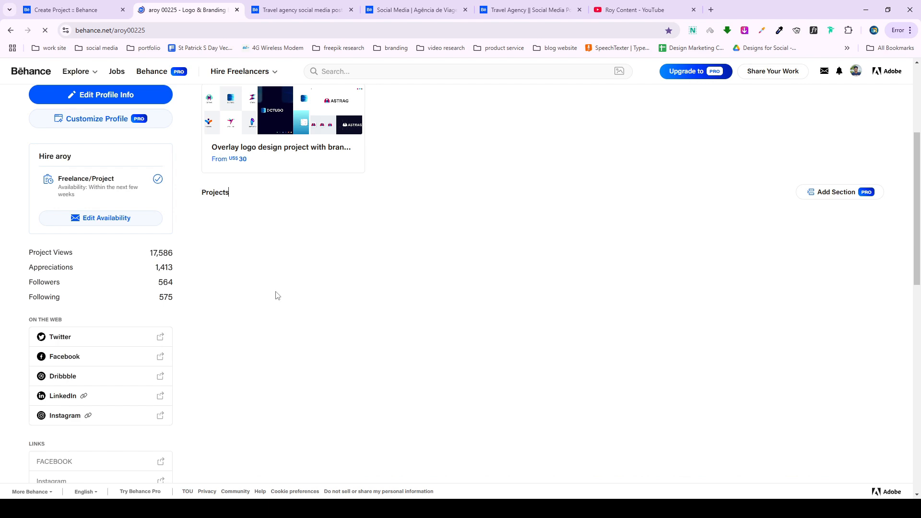
pyautogui.click(291, 372)
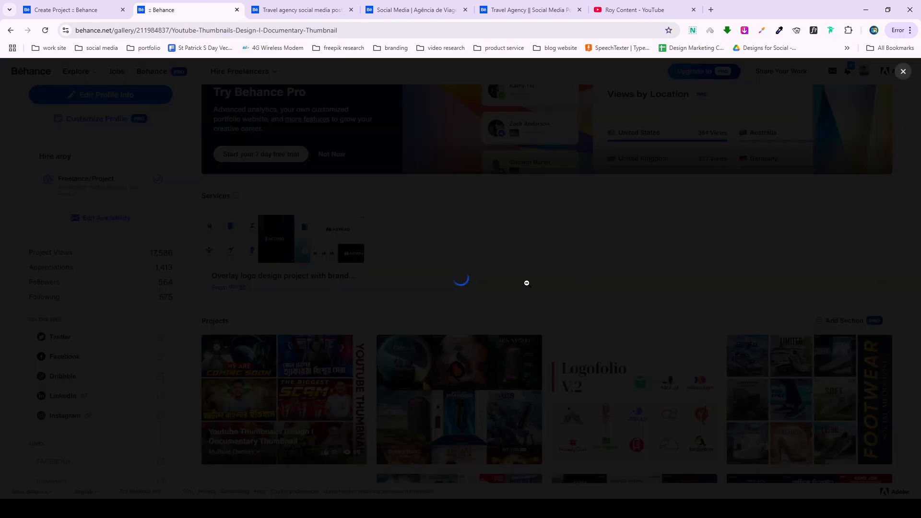
pyautogui.scroll(-10, 528, 282)
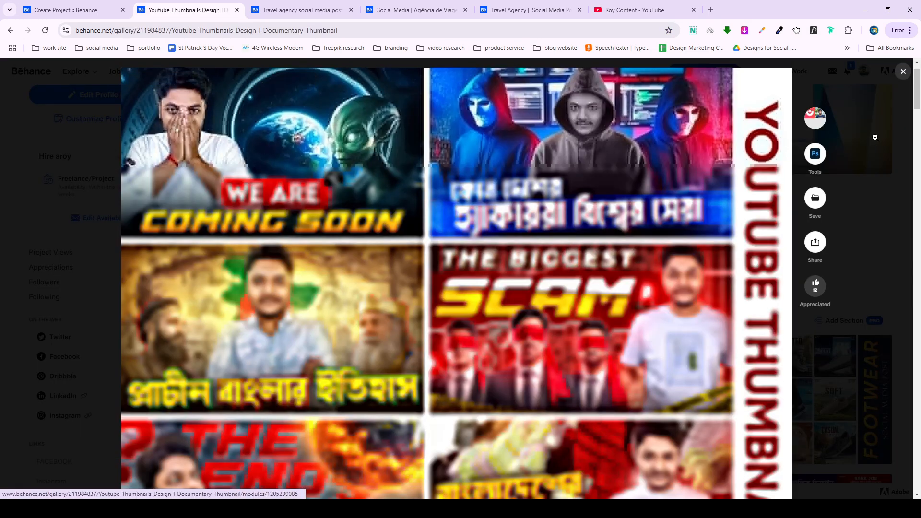
pyautogui.moveTo(917, 138); pyautogui.dragTo(902, 450)
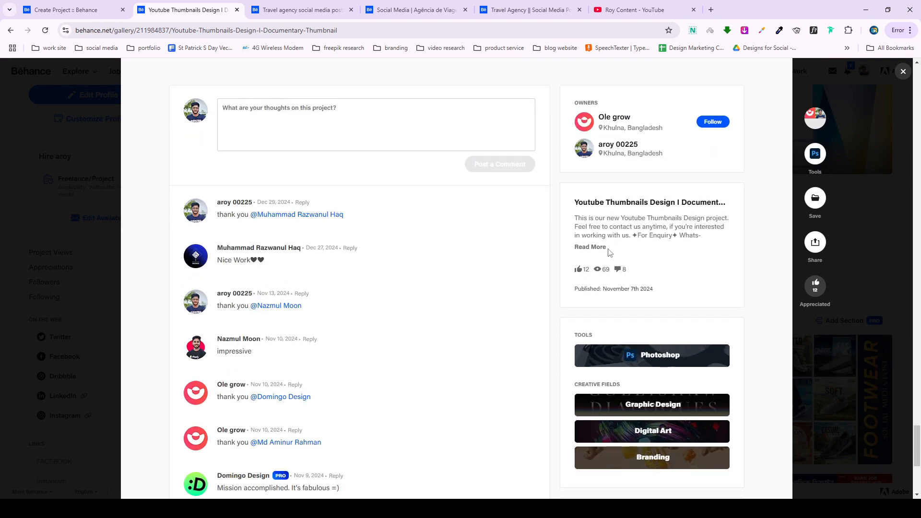
# Copy the full description of the Youtube thumbnails project into the new project's description.
pyautogui.click(591, 248)
pyautogui.moveTo(572, 221); pyautogui.dragTo(657, 263)
pyautogui.hotkey('ctrl', 'c')
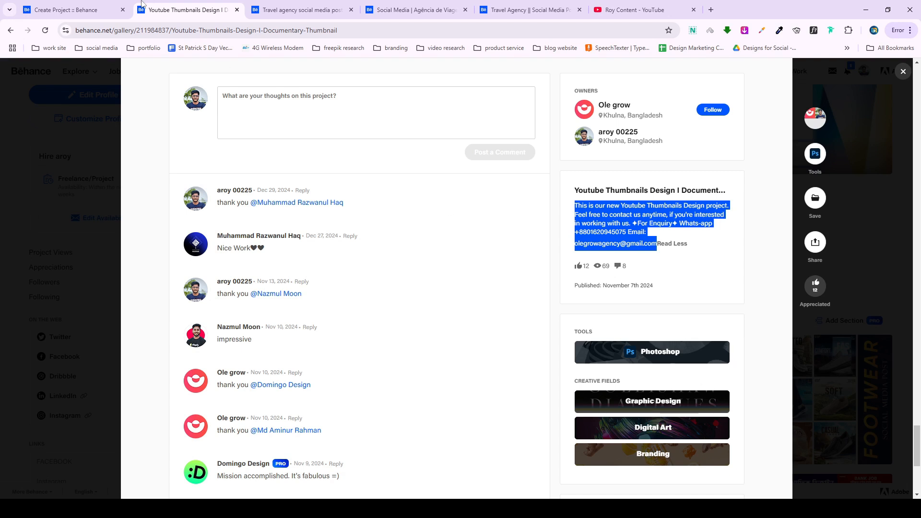
pyautogui.click(99, 9)
pyautogui.click(399, 172)
pyautogui.hotkey('ctrl', 'v')
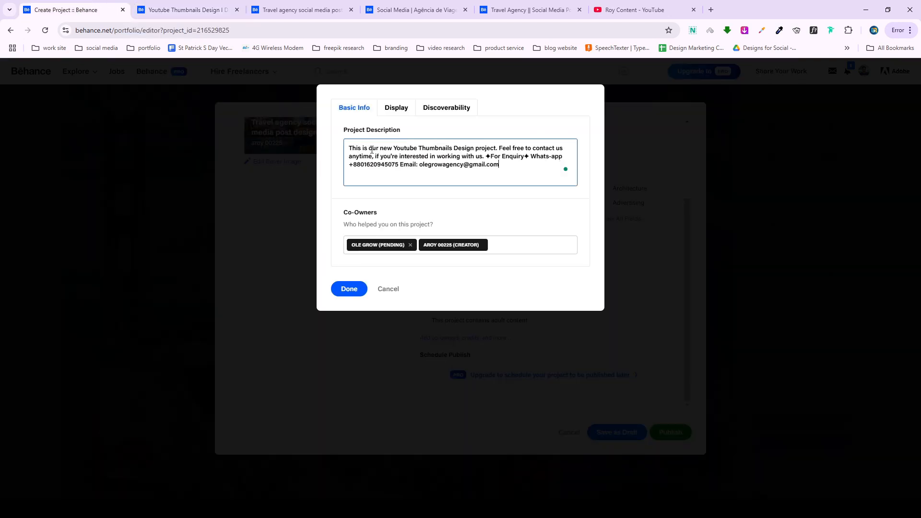
# Replace "Youtube Thumbnails" in the description with "travel agency's social media post", apply the Grammarly suggestions, and save the extra details.
pyautogui.moveTo(393, 147); pyautogui.dragTo(452, 148)
pyautogui.write('Travel agency Social media post')
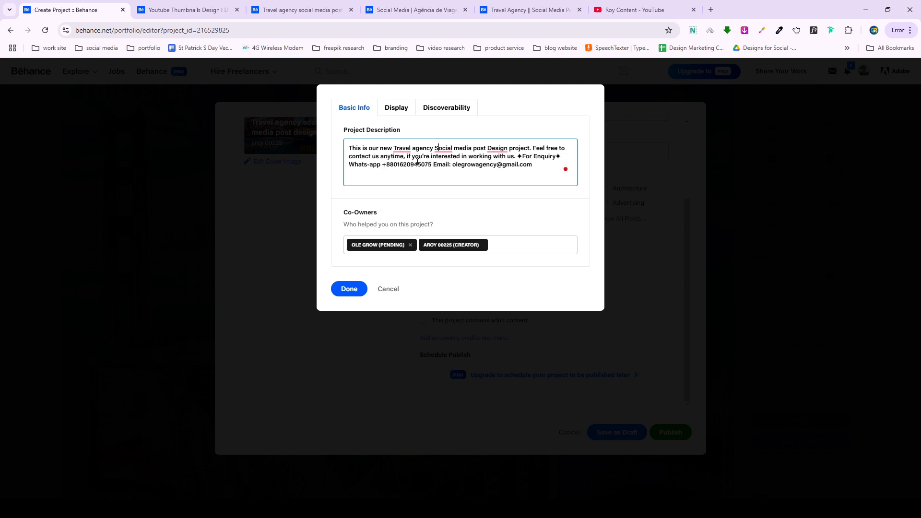
pyautogui.press('Delete')
pyautogui.write('s')
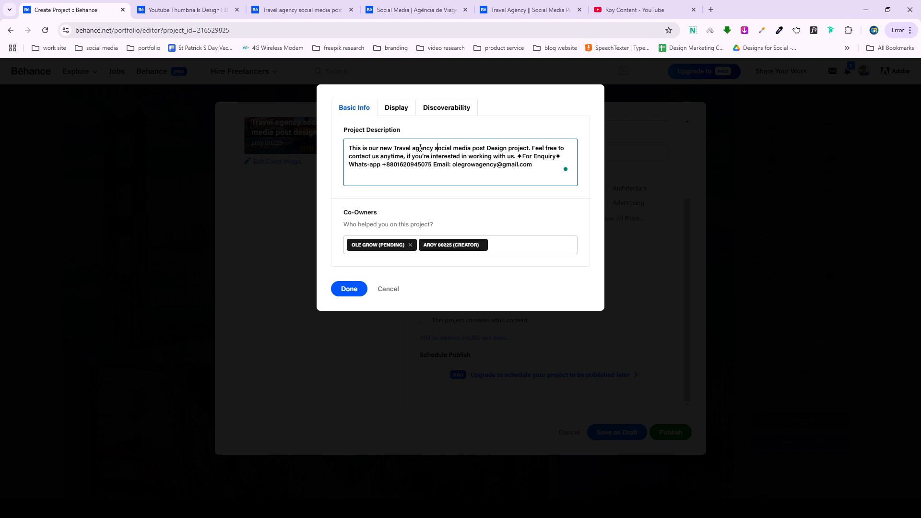
pyautogui.moveTo(494, 150)
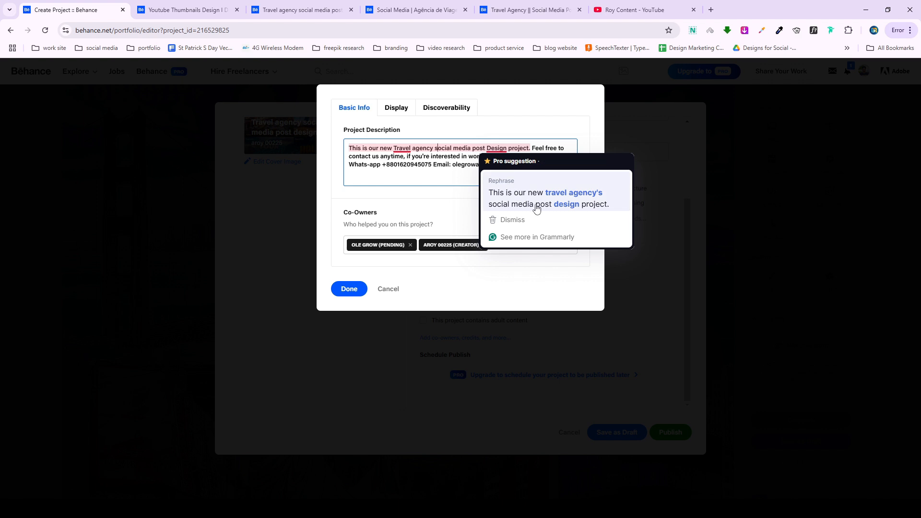
pyautogui.click(522, 199)
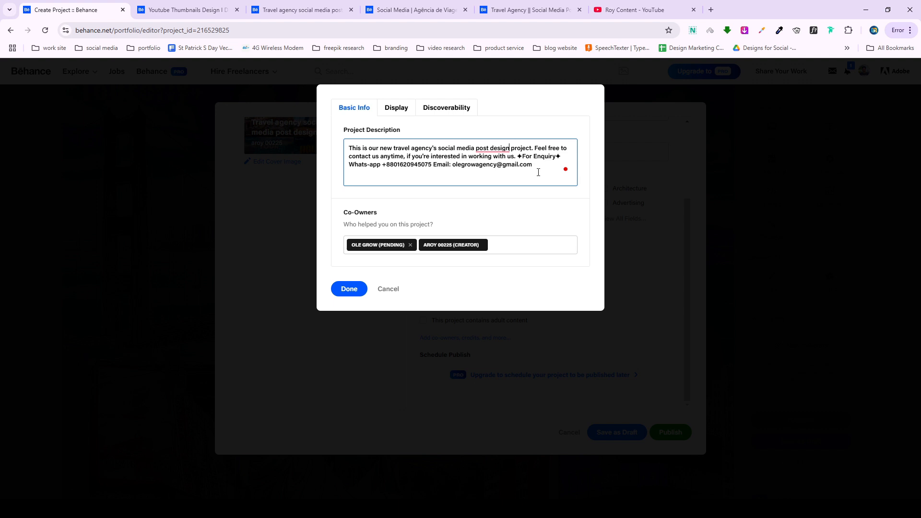
pyautogui.moveTo(491, 148)
pyautogui.click(497, 177)
pyautogui.click(349, 290)
# Set the project's Behance visibility to Everyone, publish the project, and dismiss the promotion dialog.
pyautogui.scroll(3, 535, 280)
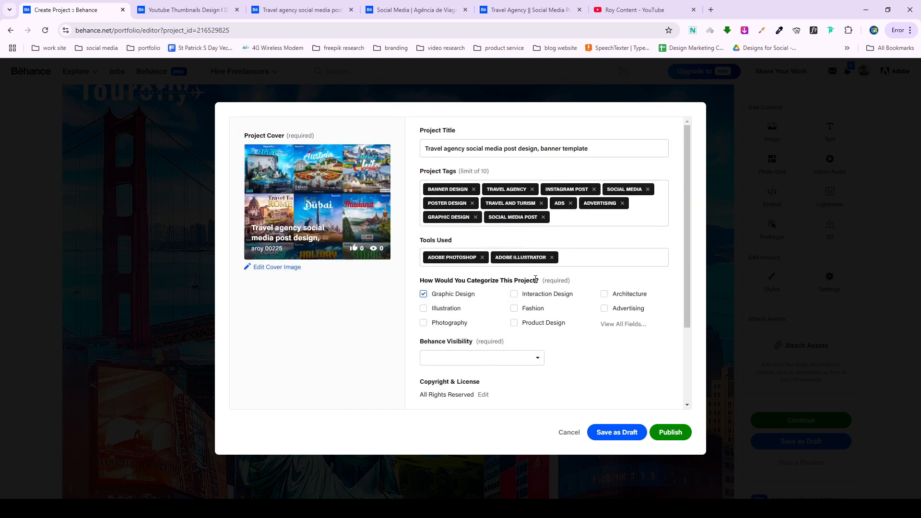
pyautogui.click(670, 432)
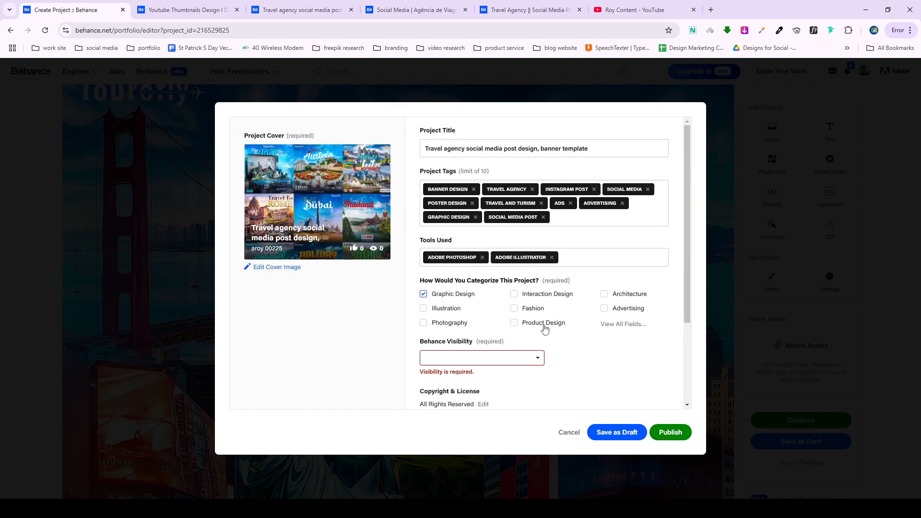
pyautogui.click(444, 358)
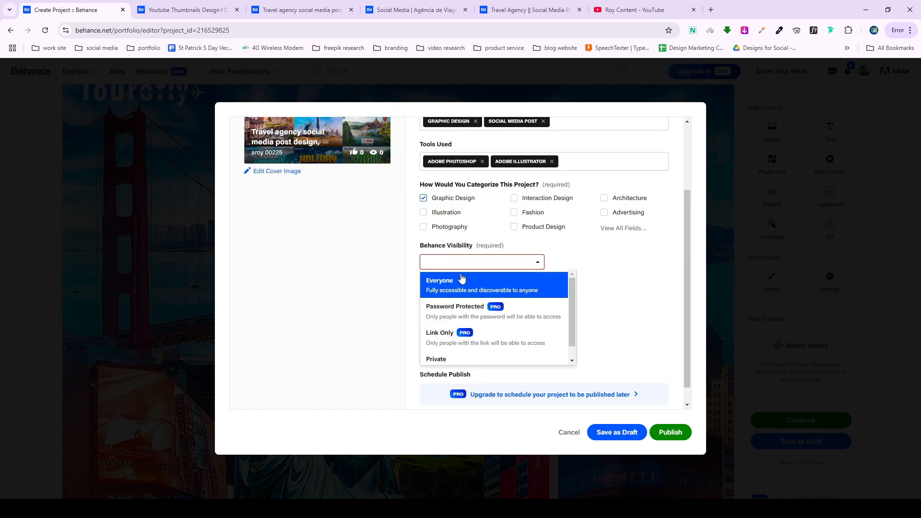
pyautogui.click(445, 286)
pyautogui.click(496, 263)
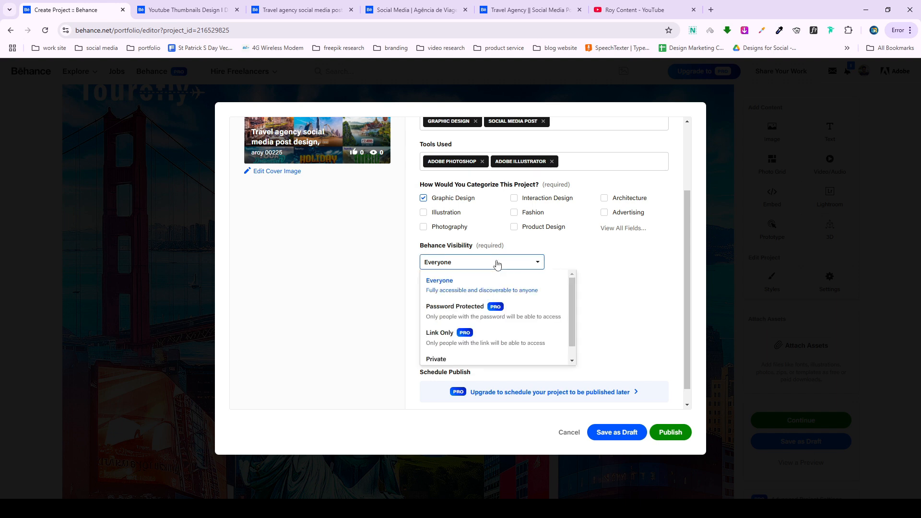
pyautogui.click(452, 286)
pyautogui.click(675, 434)
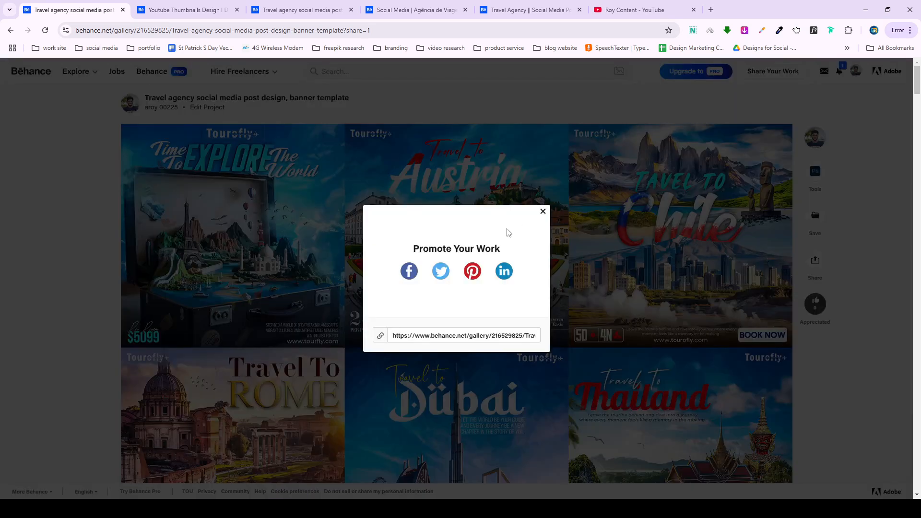
pyautogui.click(543, 213)
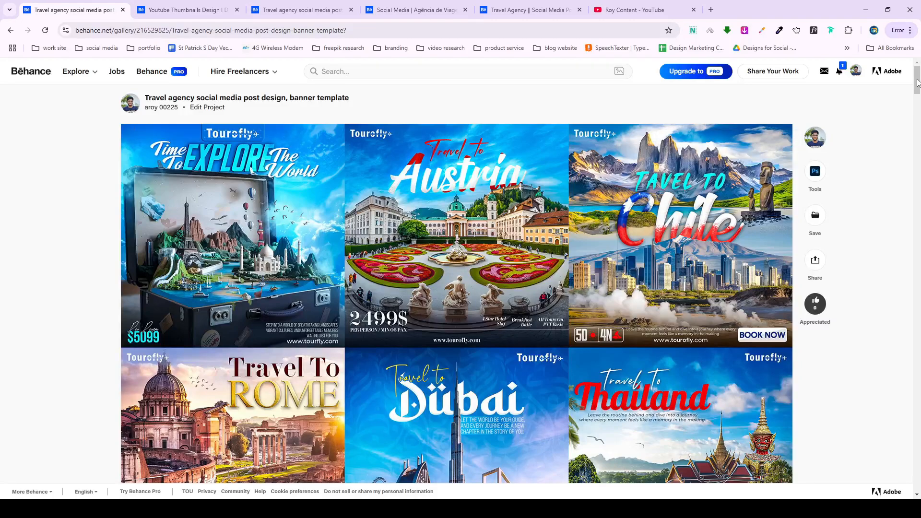
# Review the published project page and check the project's placement among the projects on your own profile.
pyautogui.moveTo(917, 91); pyautogui.dragTo(919, 297)
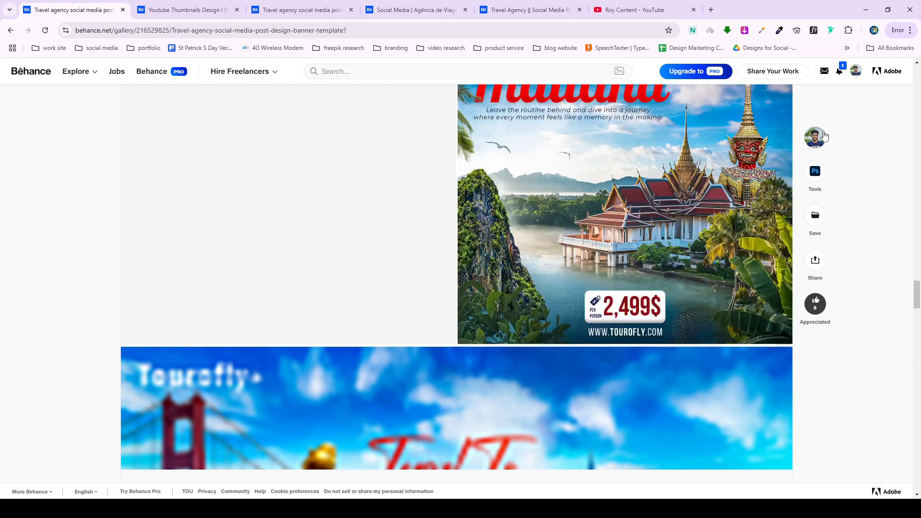
pyautogui.click(856, 71)
pyautogui.click(806, 117)
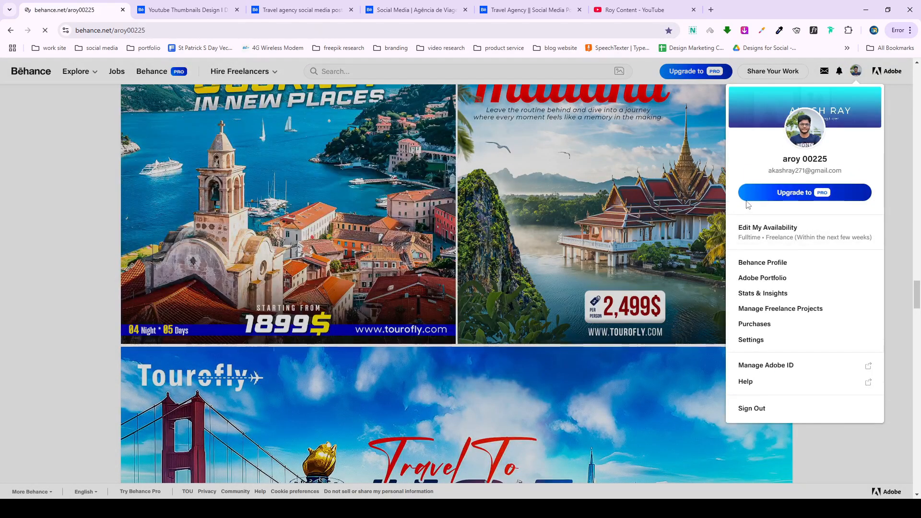
pyautogui.scroll(-3, 551, 219)
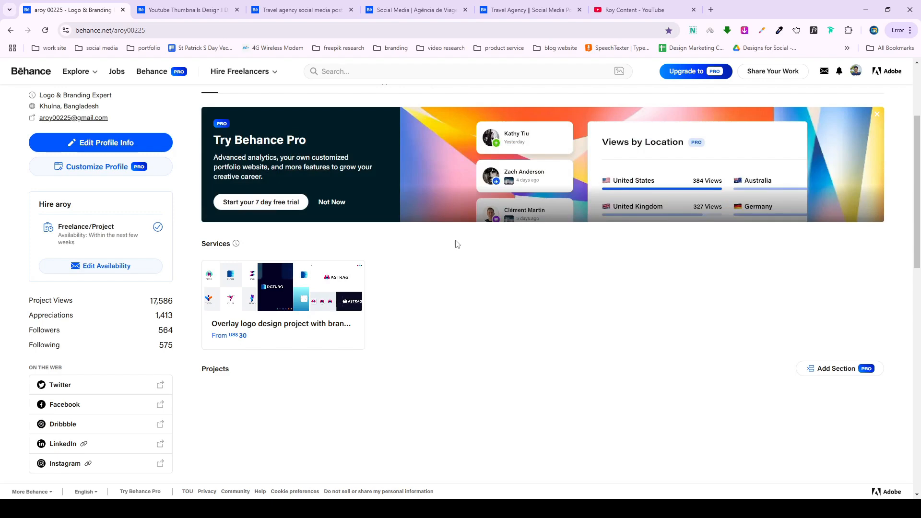
pyautogui.scroll(-2, 186, 332)
pyautogui.scroll(-3, 186, 331)
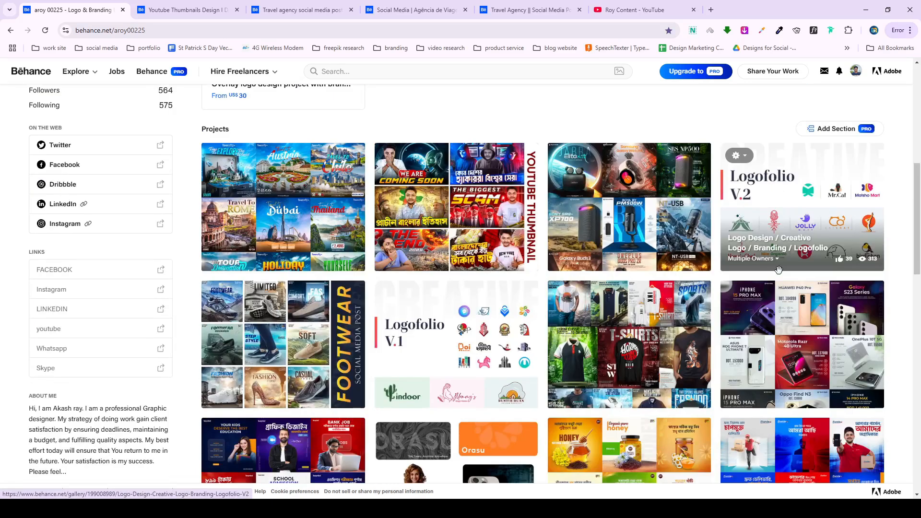